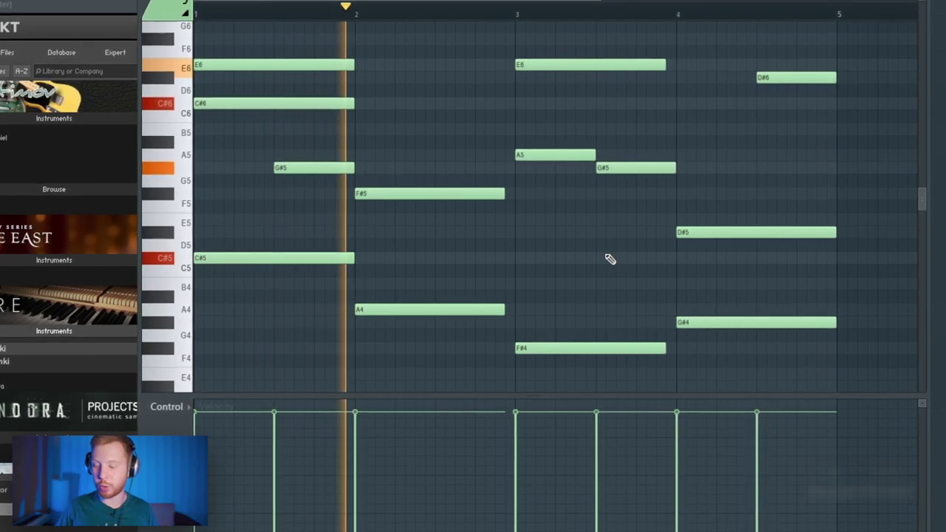
Compress the piano notes in each bar to half a bar and raise the whole pattern by an octave
left_click_drag(197, 53, 354, 267)
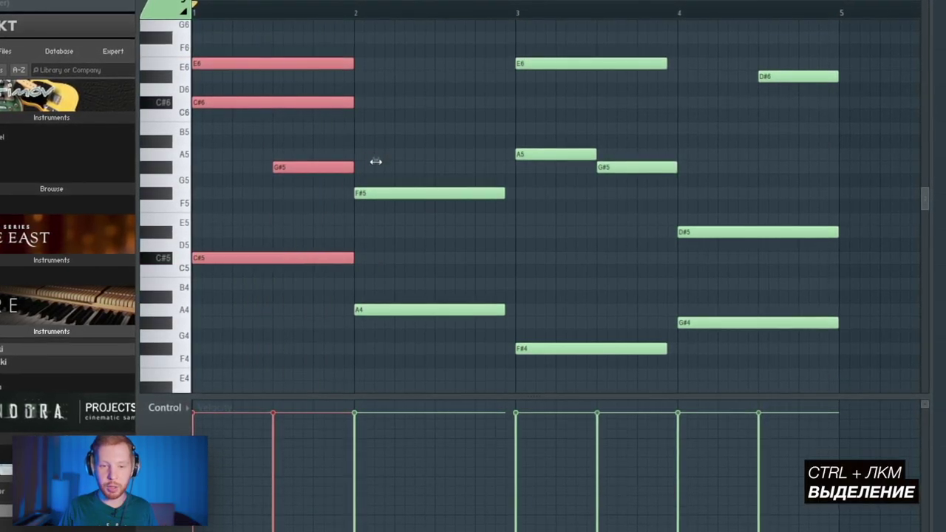
left_click_drag(376, 161, 302, 169)
left_click_drag(348, 95, 413, 317)
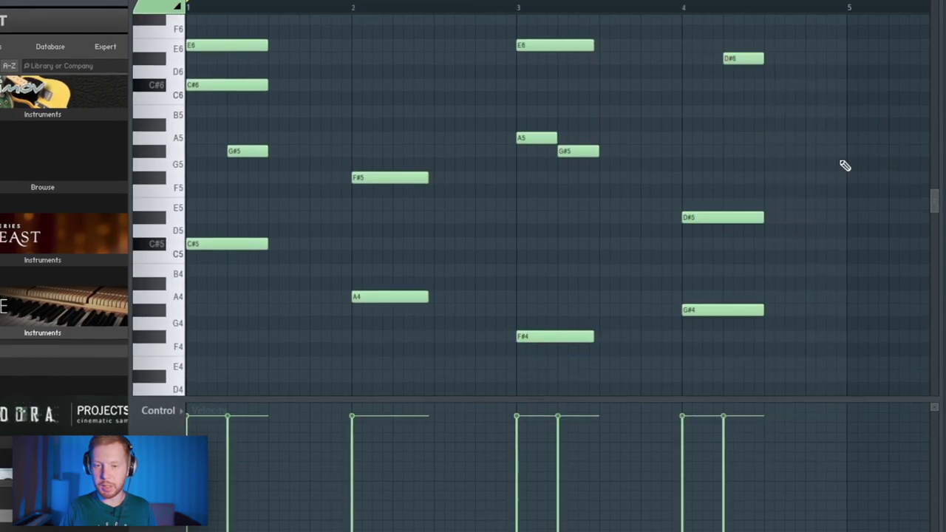
key("ctrl+Up")
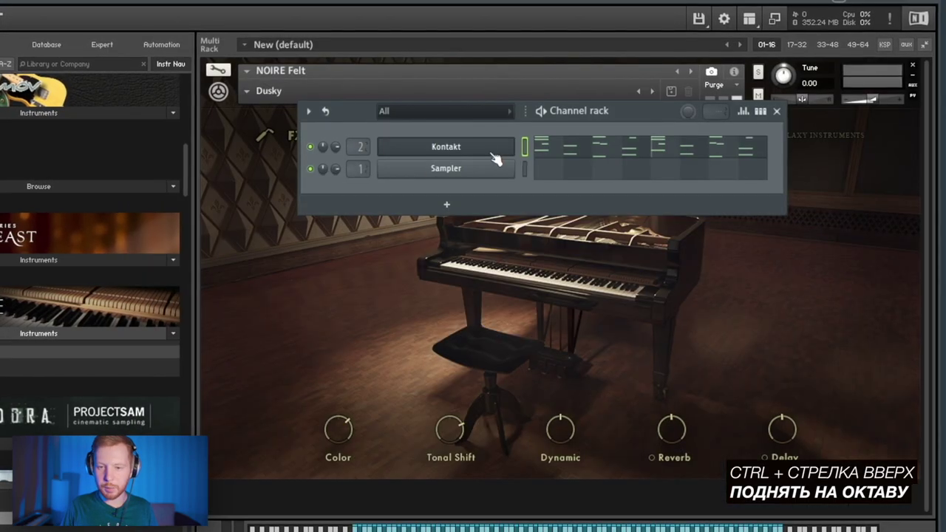
Load the HalfTime effect into the second effect slot of mixer Insert 2
key("F9")
left_click(610, 147)
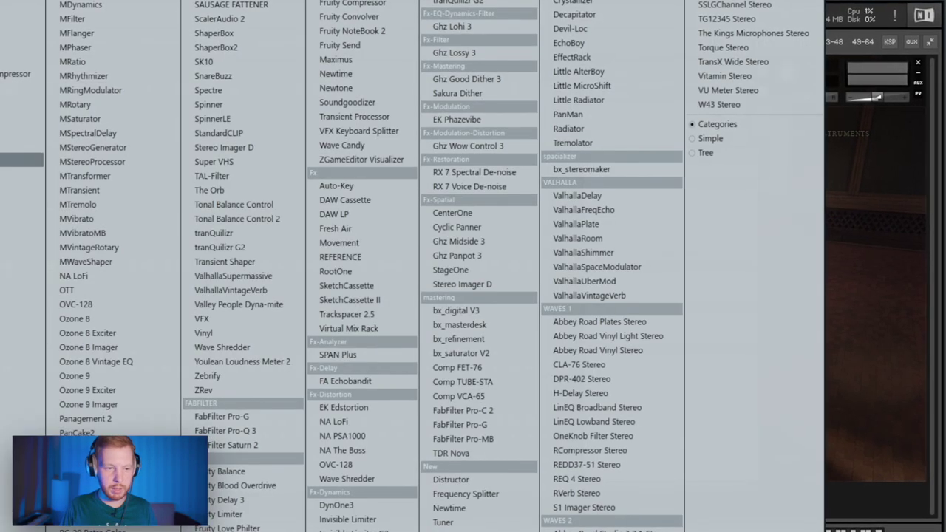
left_click(68, 175)
left_click_drag(281, 69, 303, 105)
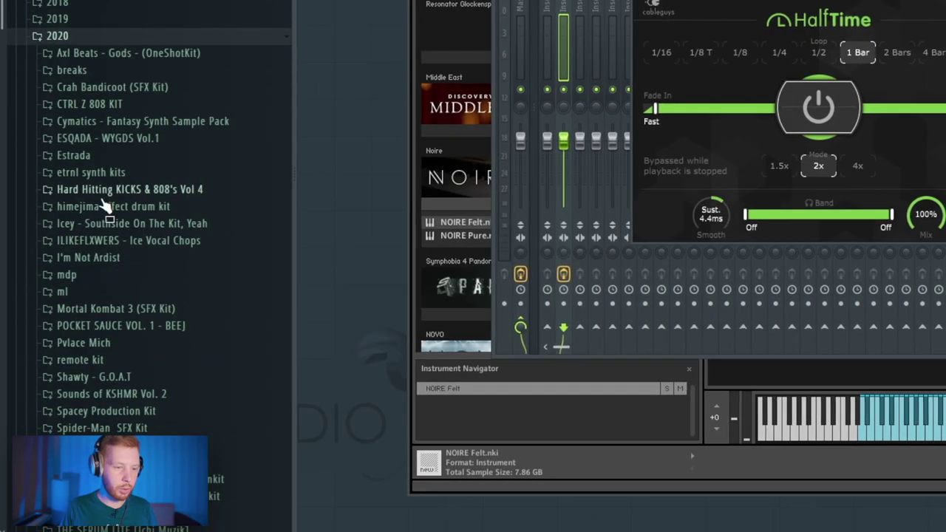
Open the Sounds of KSHMR Vol. 2 sample folder within 2020 to find a vocal arp sample
scroll(111, 210, "down", 4)
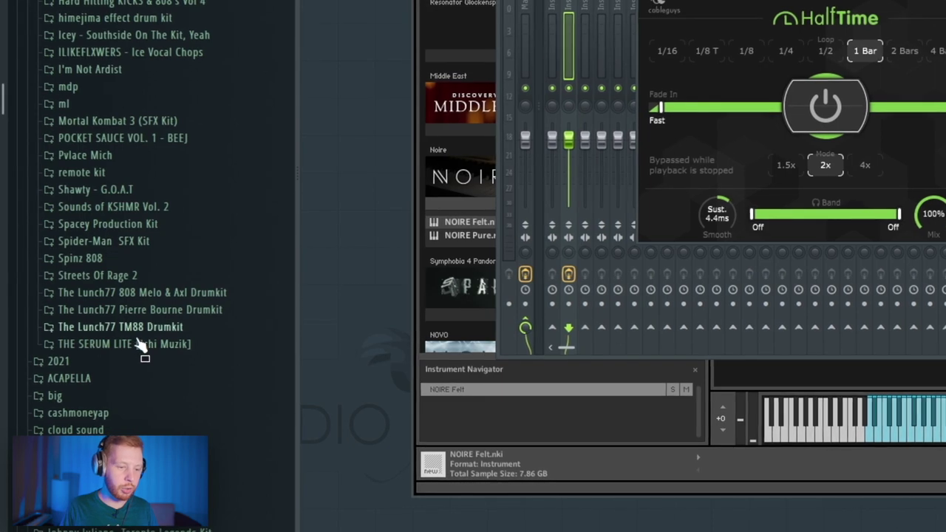
left_click(112, 207)
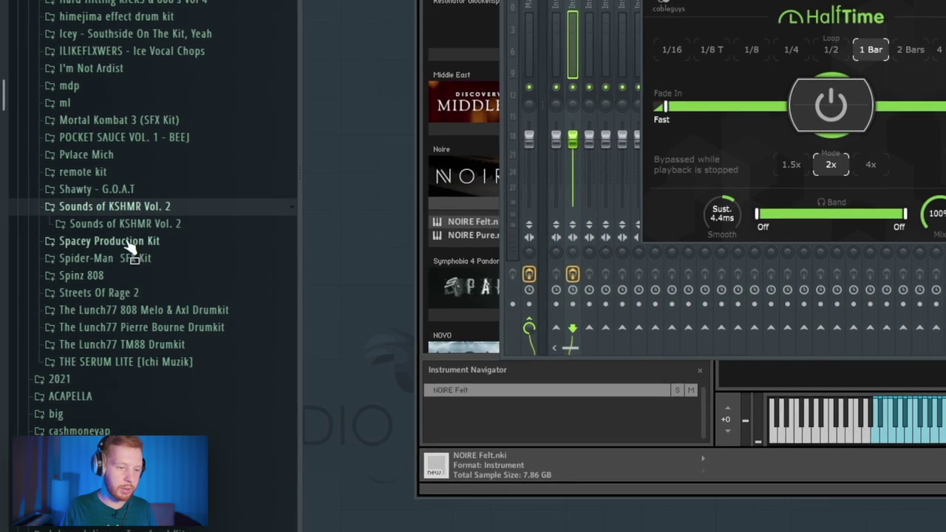
left_click(118, 363)
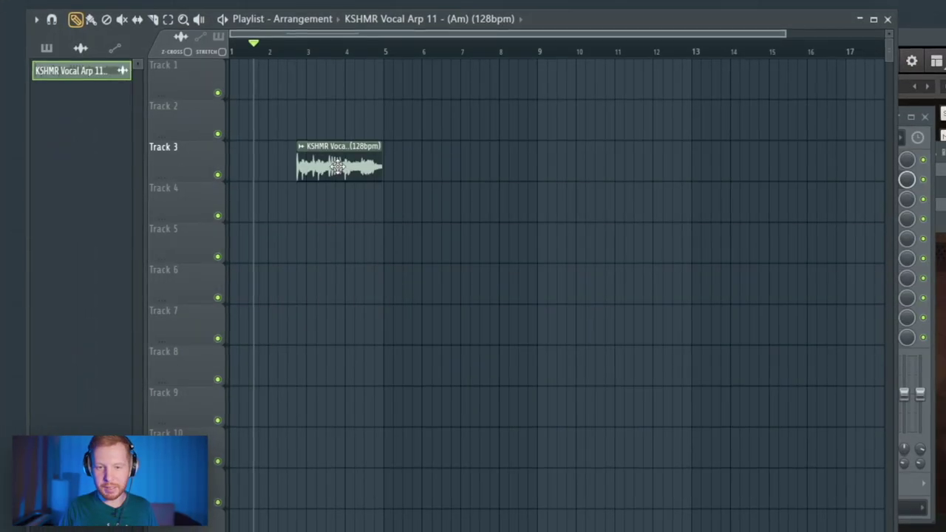
Place the KSHMR Vocal Arp 11 clip at the start of Track 2 and set its declicking mode to Smooth (bleeding)
left_click_drag(319, 173, 252, 131)
scroll(255, 141, "up", 5)
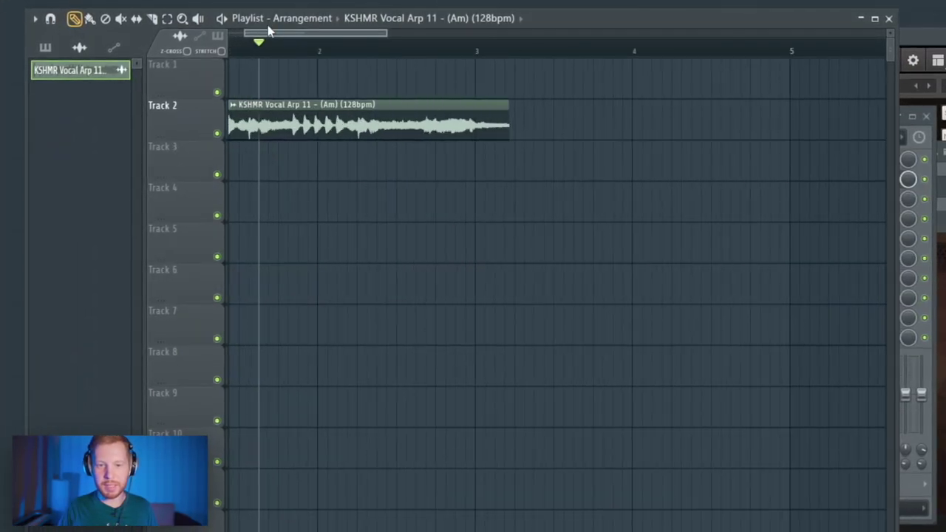
double_click(286, 124)
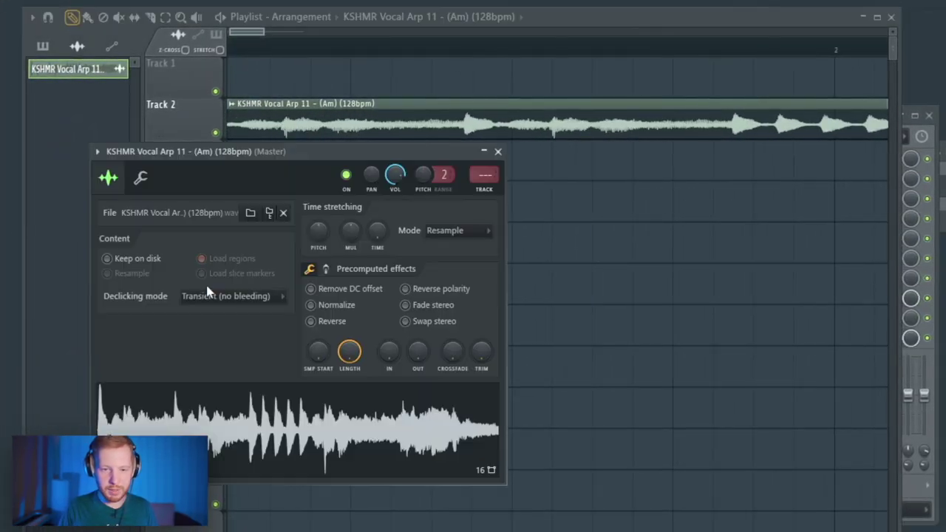
left_click(198, 375)
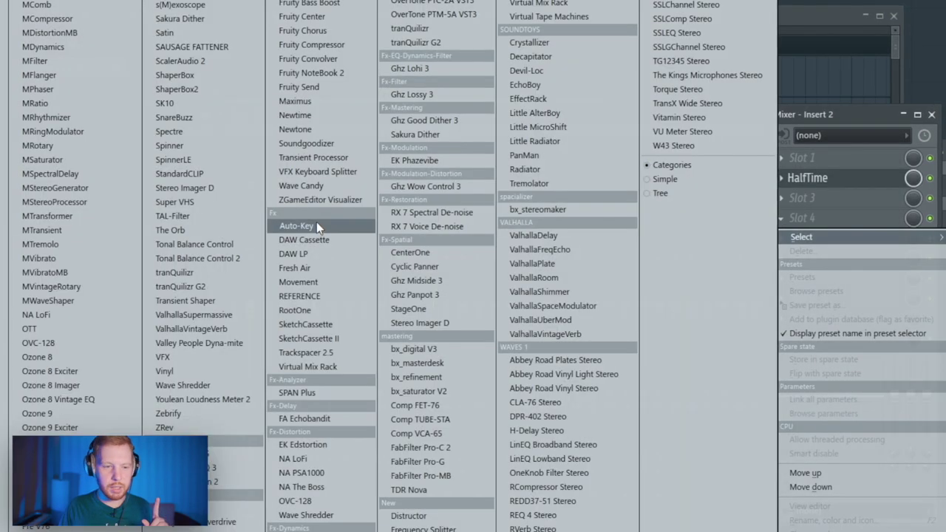
Load FabFilter Saturn 2 into the fourth slot of Insert 2 and set its saturation style to Clean Tube
left_click(234, 481)
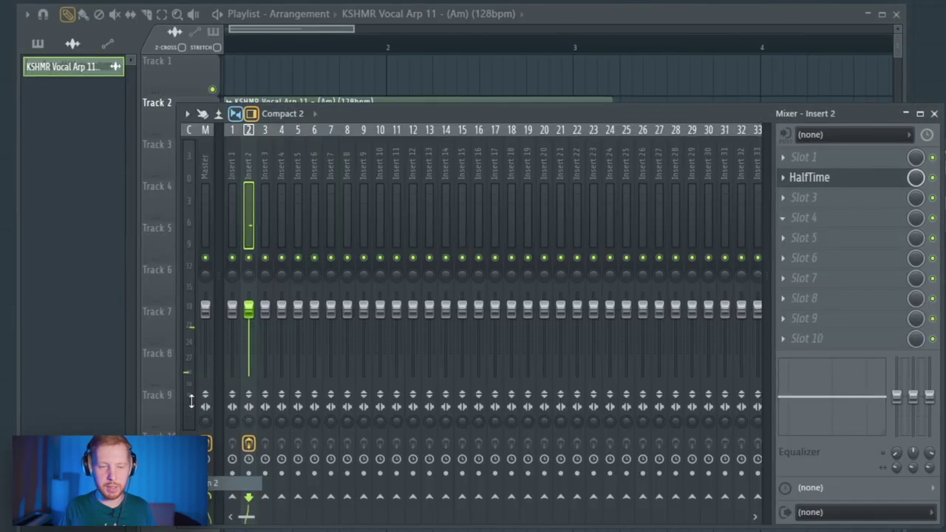
left_click_drag(221, 77, 257, 83)
left_click(294, 292)
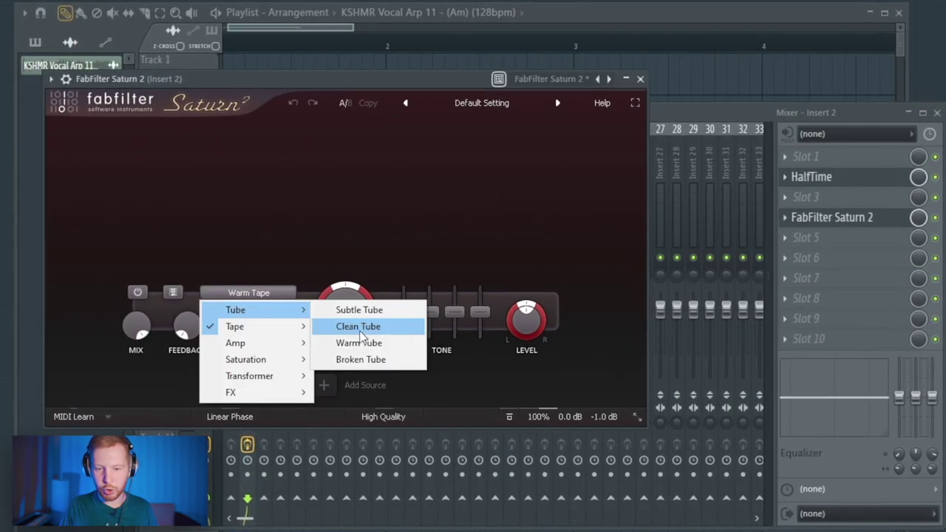
left_click(360, 325)
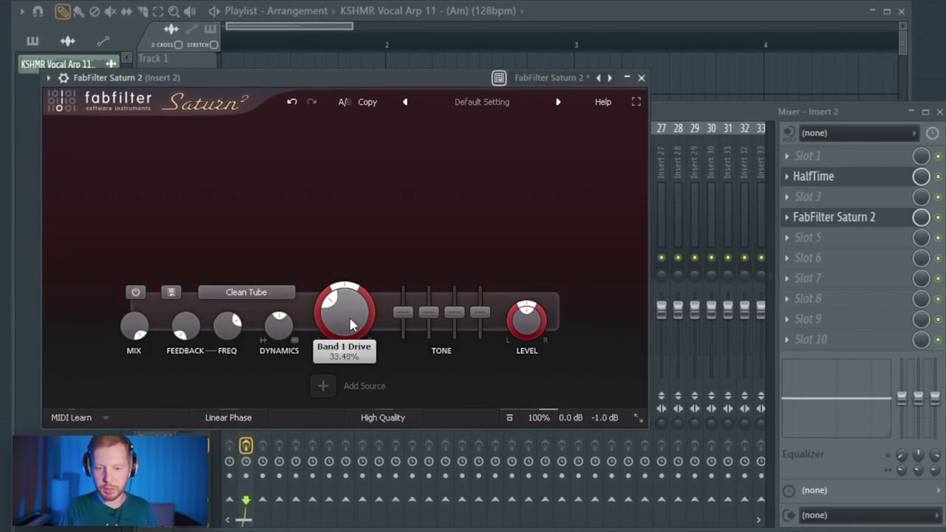
Split Saturn 2 into two bands with the low band's bass tone reduced, and adjust the output level
left_click_drag(433, 156, 445, 156)
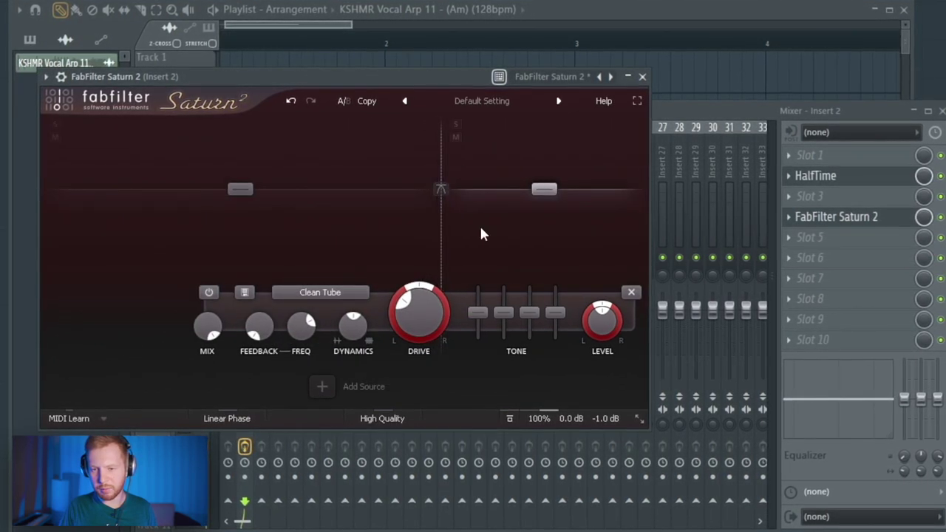
mouse_move(241, 278)
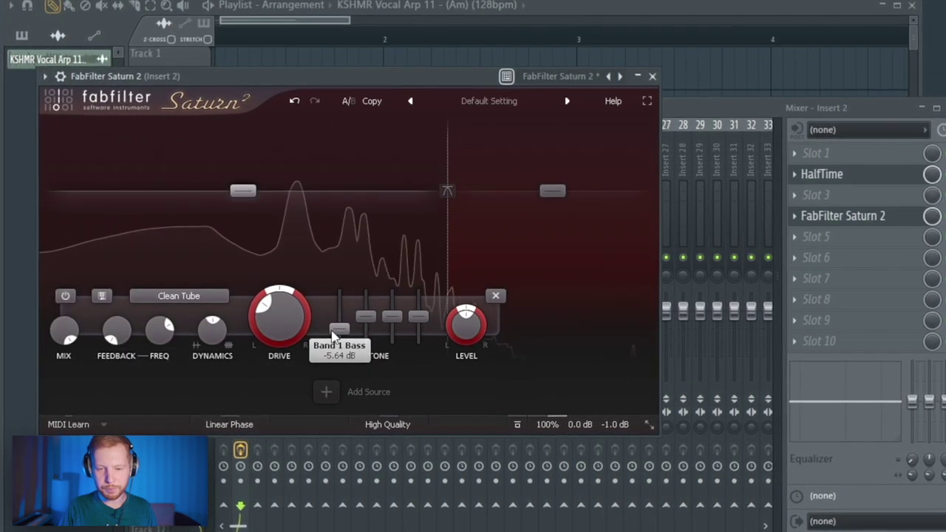
left_click_drag(334, 336, 345, 373)
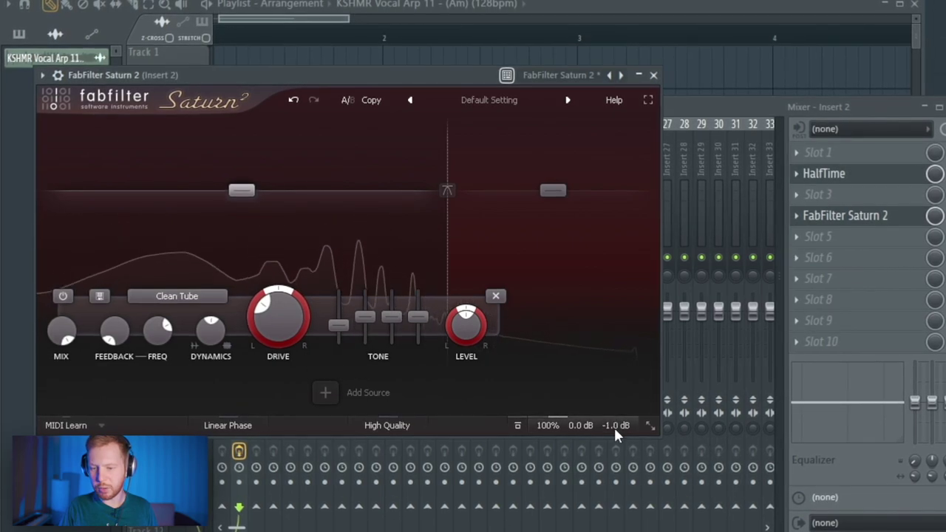
mouse_move(614, 426)
left_click_drag(610, 374, 614, 301)
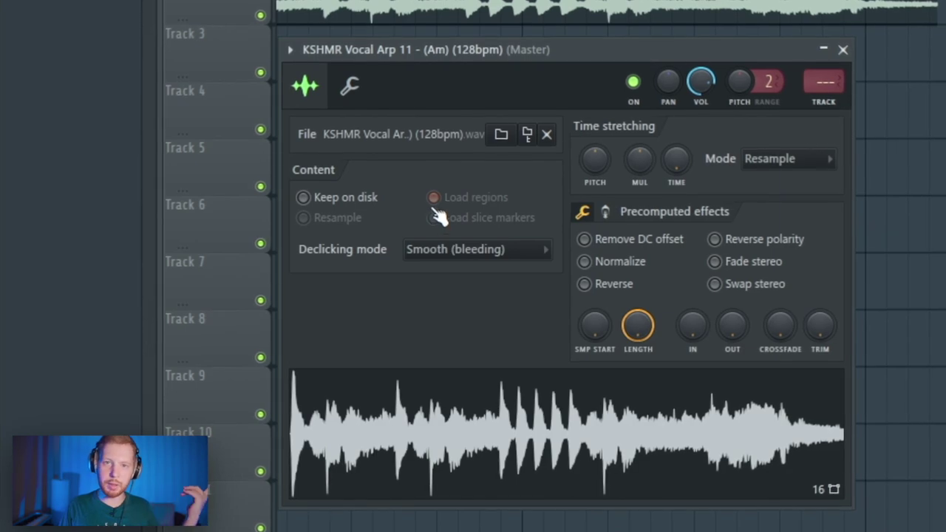
Check the root note settings of the vocal sample
left_click(349, 84)
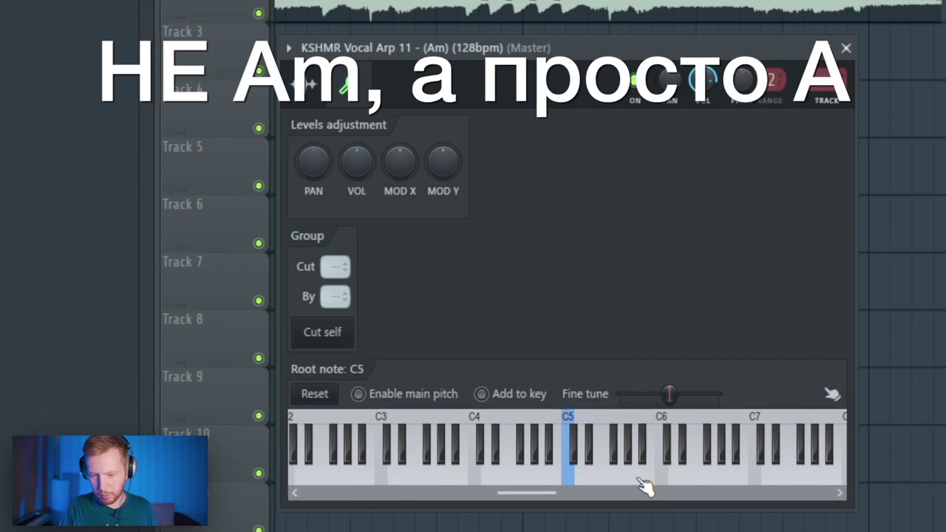
left_click(304, 85)
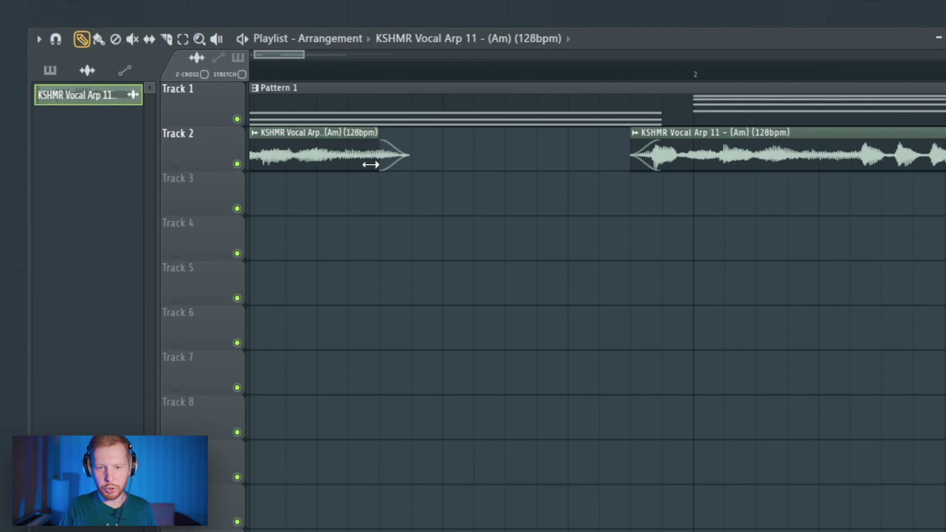
Trim the end of the first vocal slice on Track 2 and play the vocal slices against the piano pattern
left_click_drag(370, 164, 365, 164)
key("space")
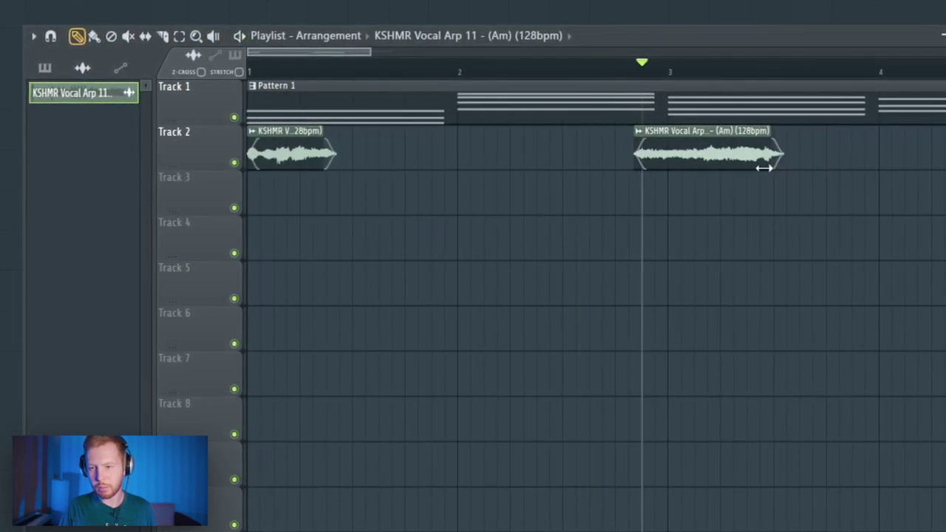
key("space")
key("space")
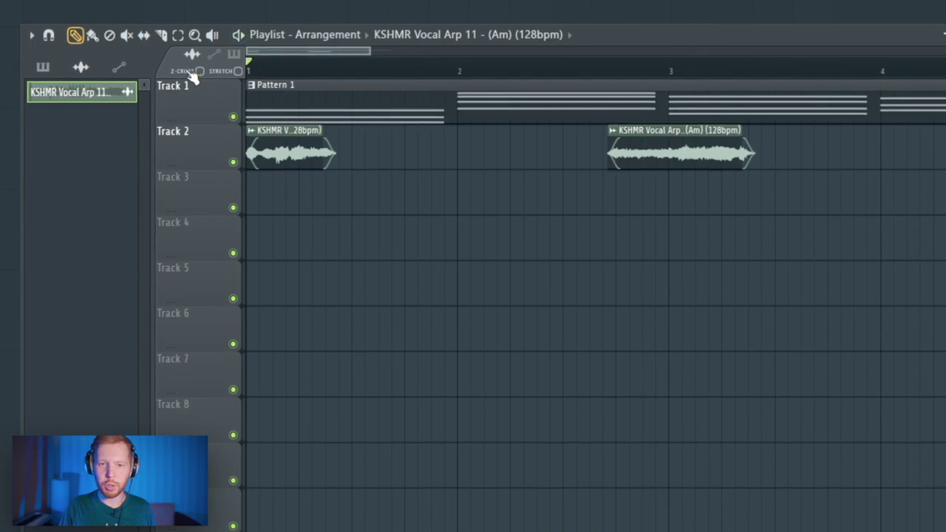
key("space")
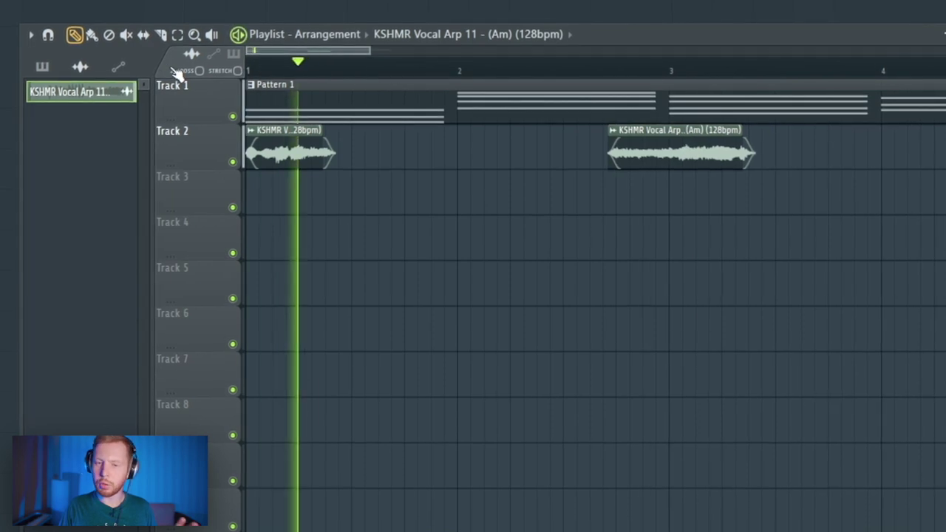
key("space")
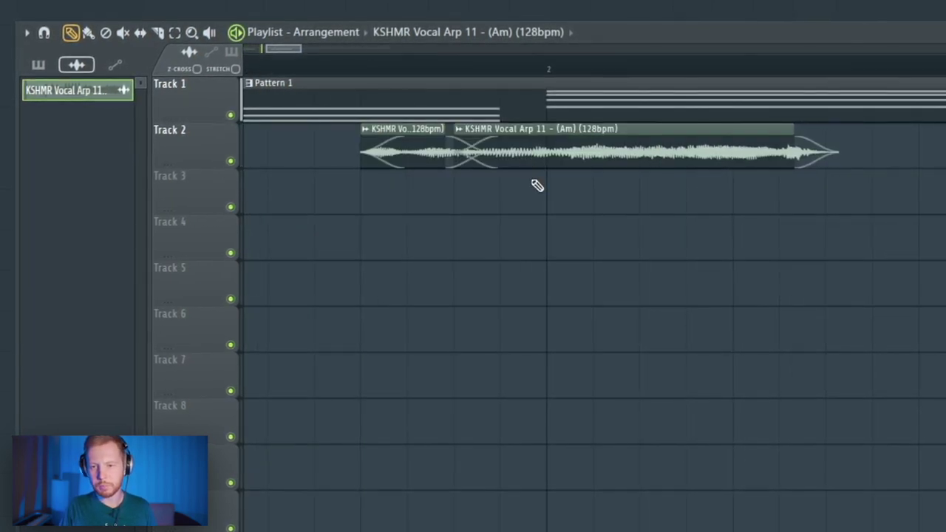
key("space")
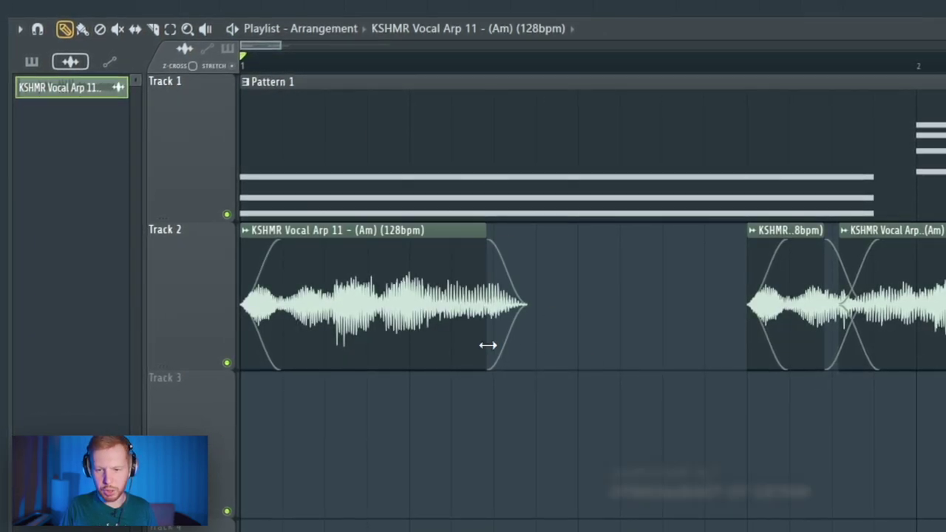
Shorten the opening vocal slice a little further and play back the first bars
left_click_drag(488, 342, 464, 348)
key("space")
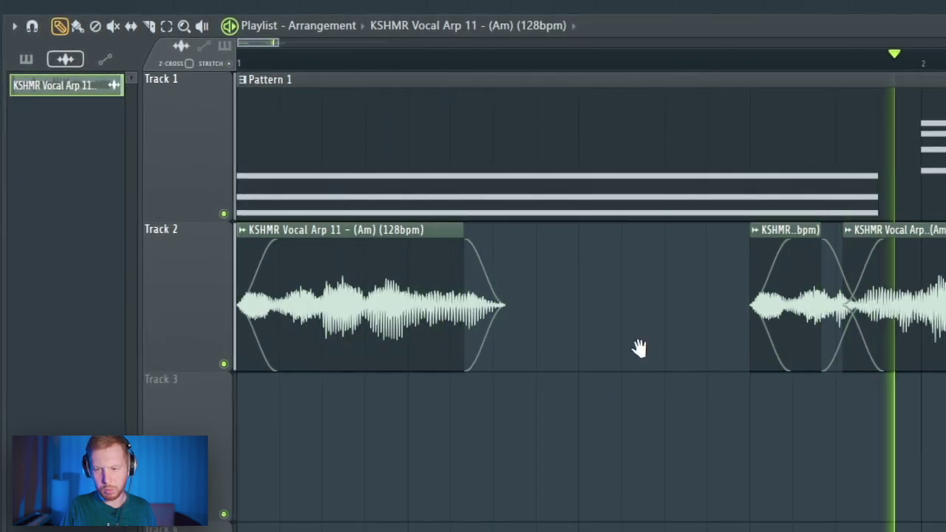
left_click_drag(560, 332, 547, 262)
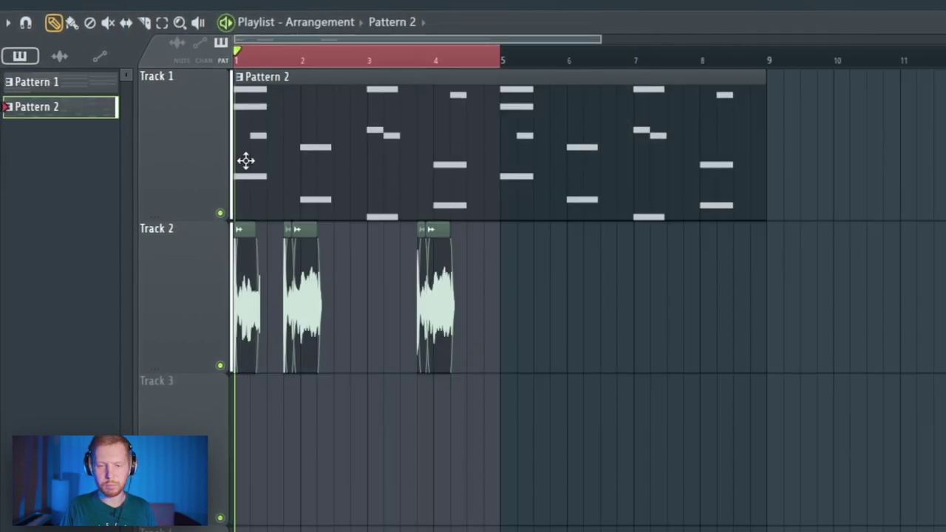
Extend the playlist's time selection over bars 1 to 8 and route the vocal sample to mixer Insert 3
mouse_move(662, 244)
left_mouse_down()
mouse_move(328, 363)
mouse_move(232, 317)
mouse_move(542, 320)
mouse_move(509, 325)
left_mouse_up()
key("ctrl+a")
left_click(872, 209)
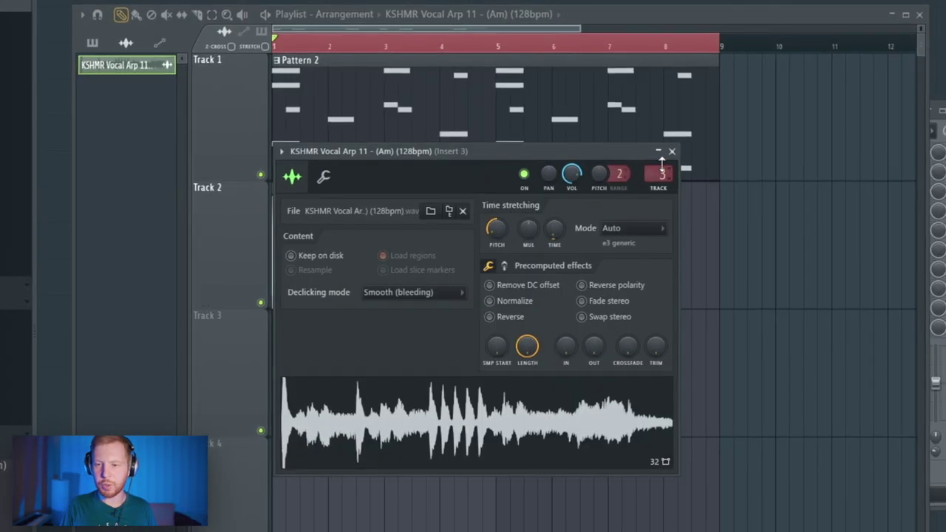
Load Portal into the second slot of mixer Insert 3 and choose the Crystaline Ascent preset from the Delay category
key("F9")
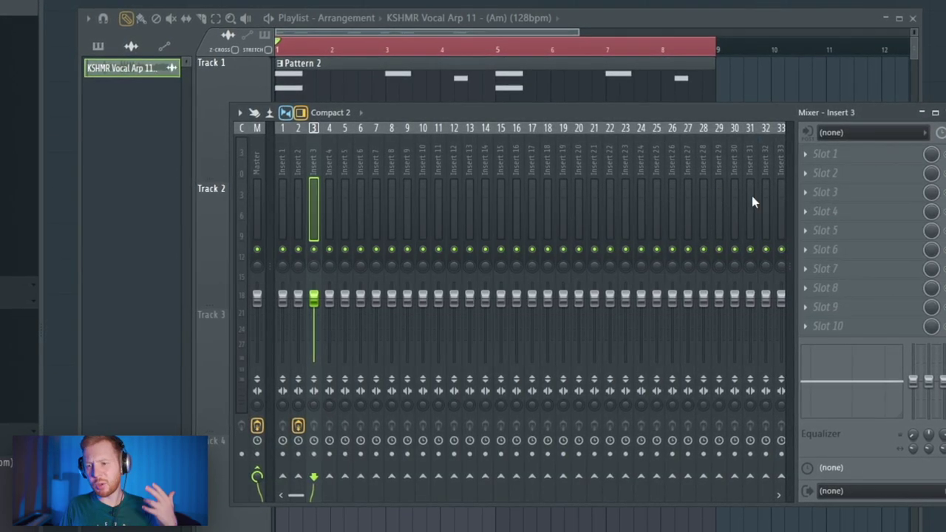
left_click(827, 172)
left_click(117, 327)
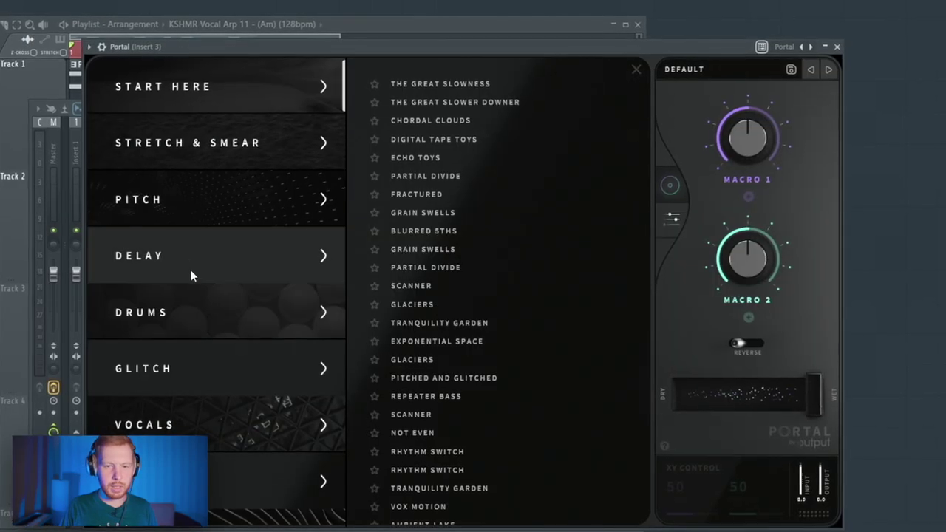
left_click(190, 268)
left_click(429, 101)
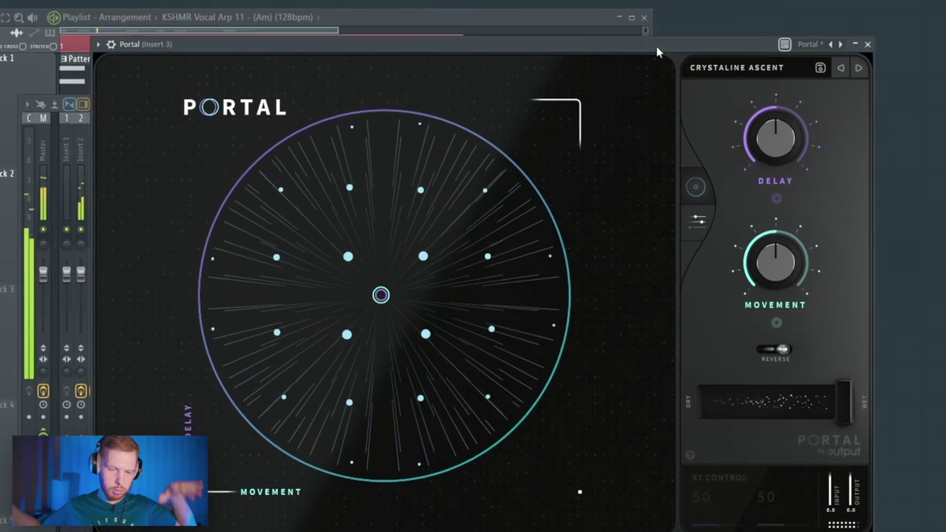
Set Portal's dry/wet mix to about 40 percent while auditioning the vocal
left_click_drag(845, 402, 773, 418)
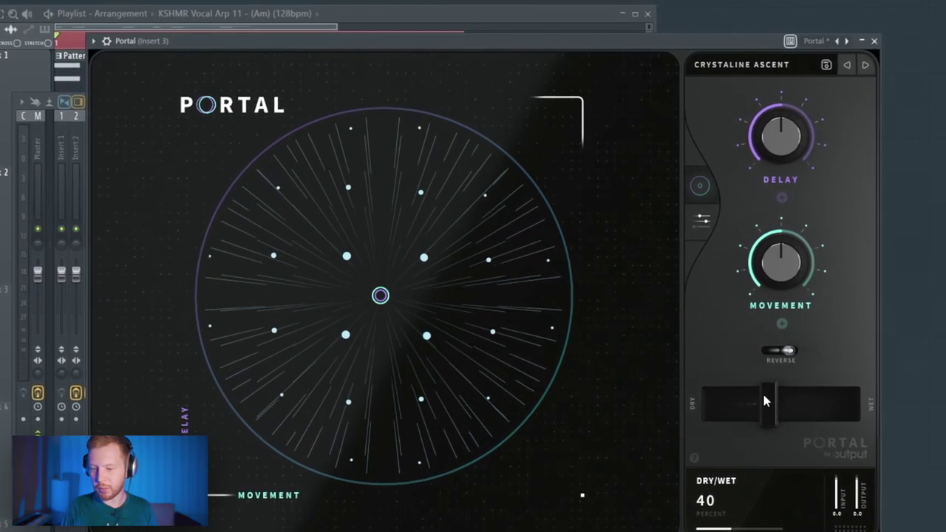
key("space")
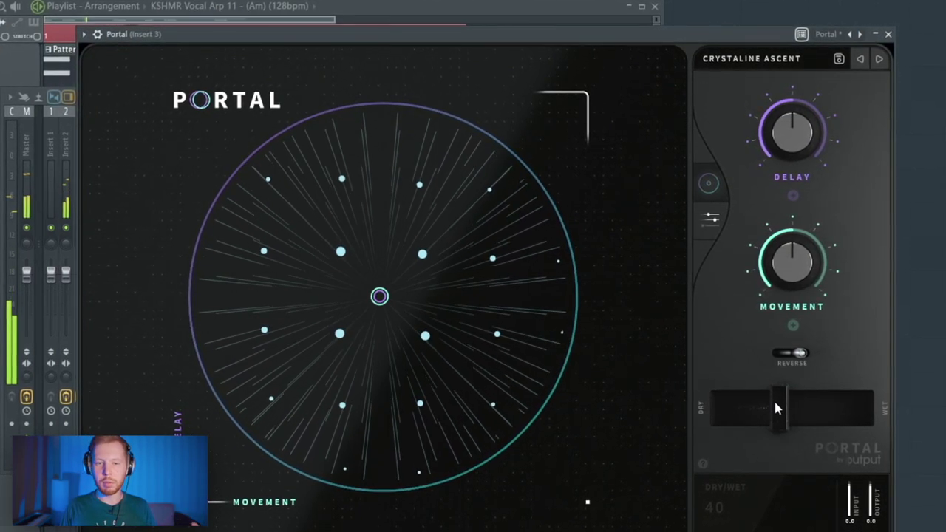
left_click_drag(776, 409, 773, 417)
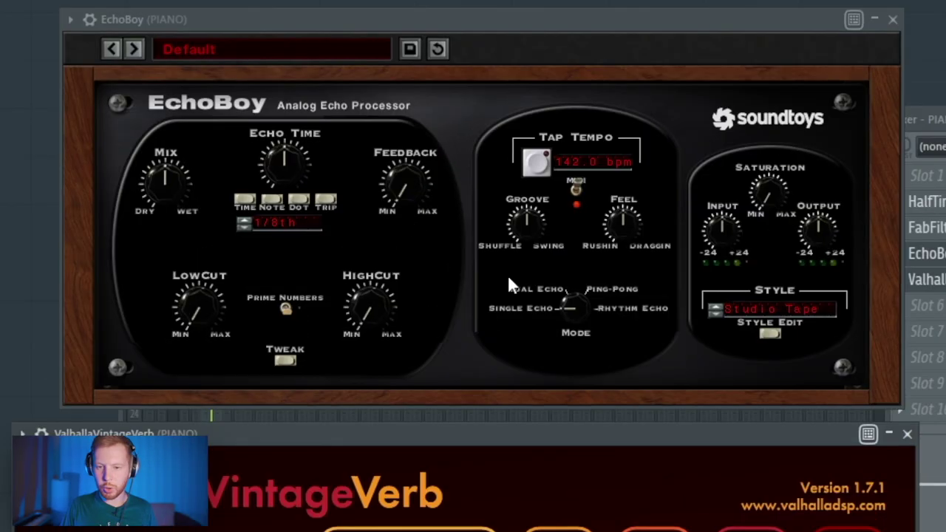
Switch the echo mode of EchoBoy on the PIANO track to Ping-Pong
left_click_drag(580, 310, 610, 232)
left_click_drag(581, 302, 581, 343)
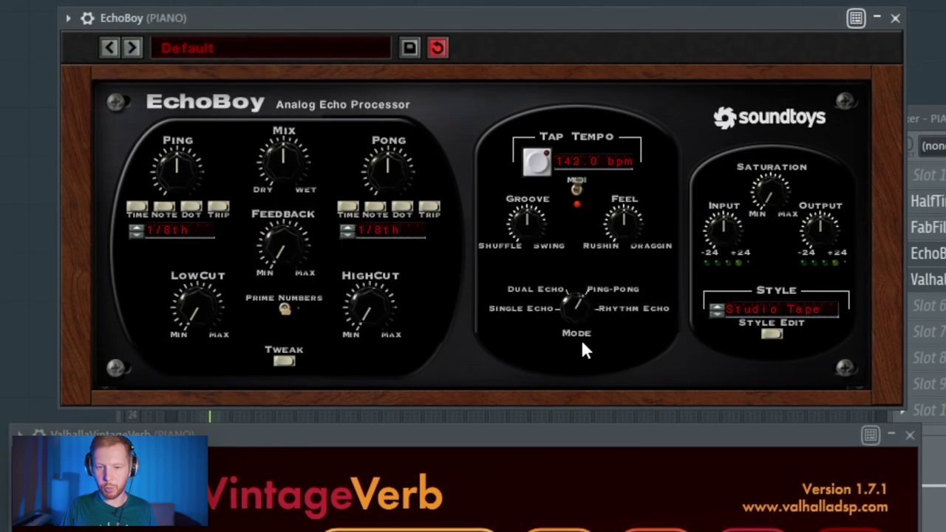
Lower EchoBoy's mix on the PIANO track to about a third wet and add a moderate amount of feedback
left_click_drag(298, 160, 290, 196)
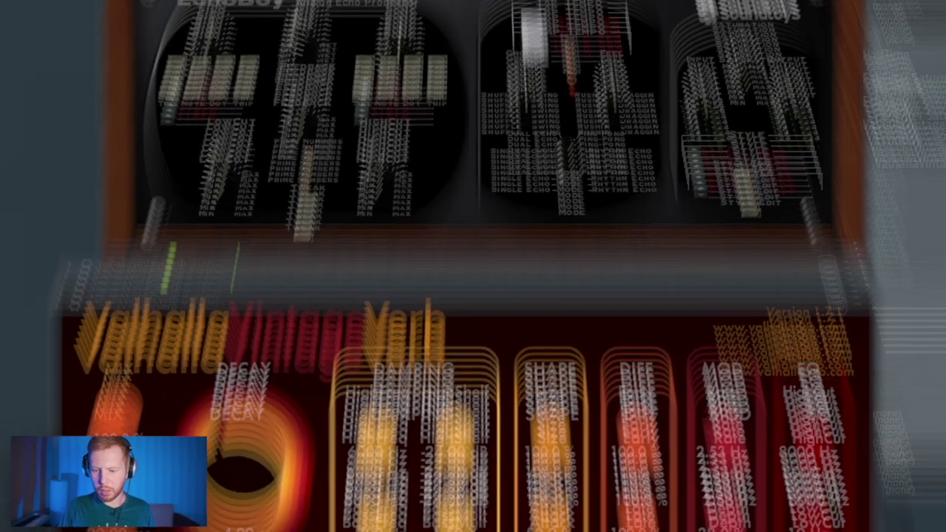
Load the Huge Synth Space preset in the piano's ValhallaVintageVerb and lower its mix to about 12 percent
mouse_move(660, 311)
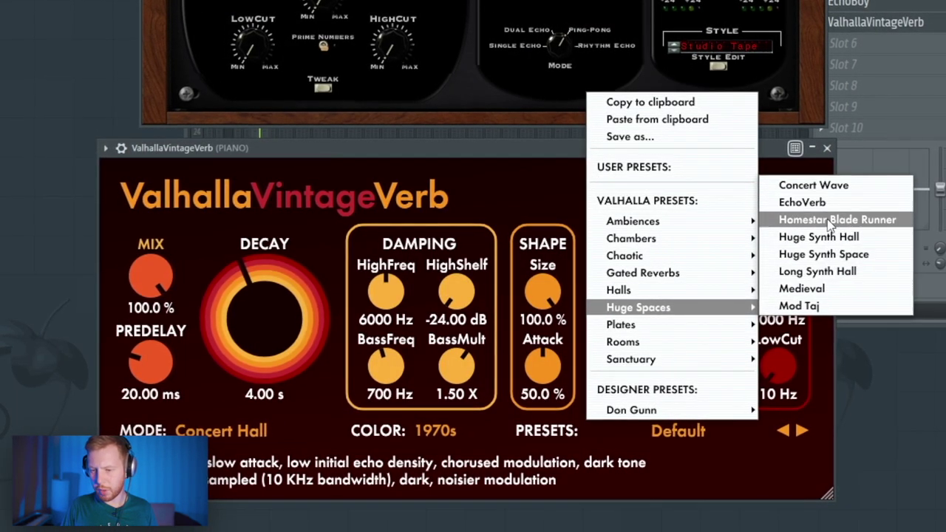
left_click(818, 236)
left_click(803, 431)
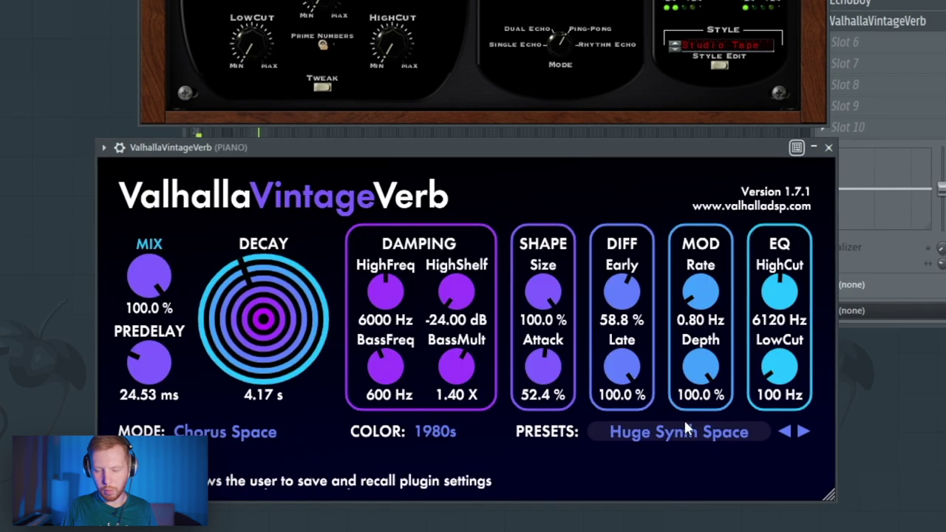
left_click_drag(181, 271, 168, 439)
left_click_drag(132, 266, 146, 305)
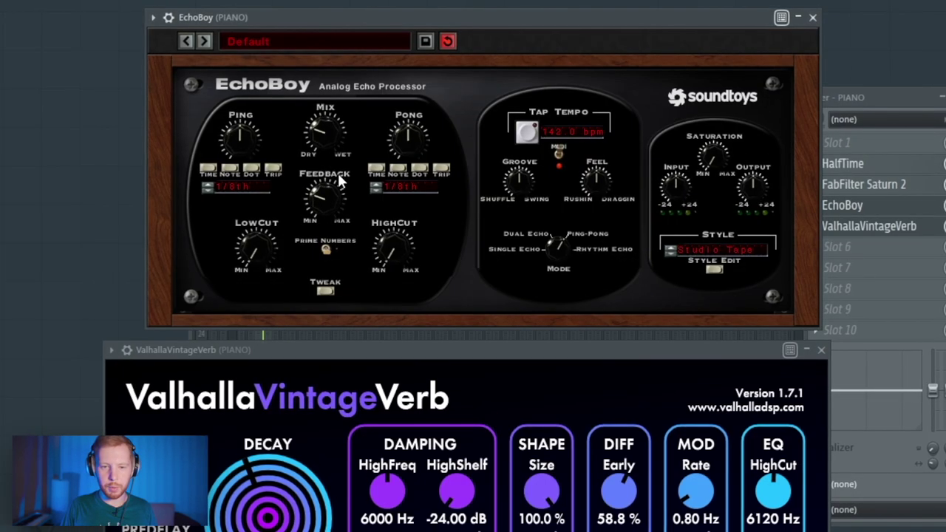
Raise the low cut and high cut of the piano's EchoBoy to around the middle of their ranges
left_click_drag(257, 247, 261, 194)
left_click_drag(403, 249, 400, 215)
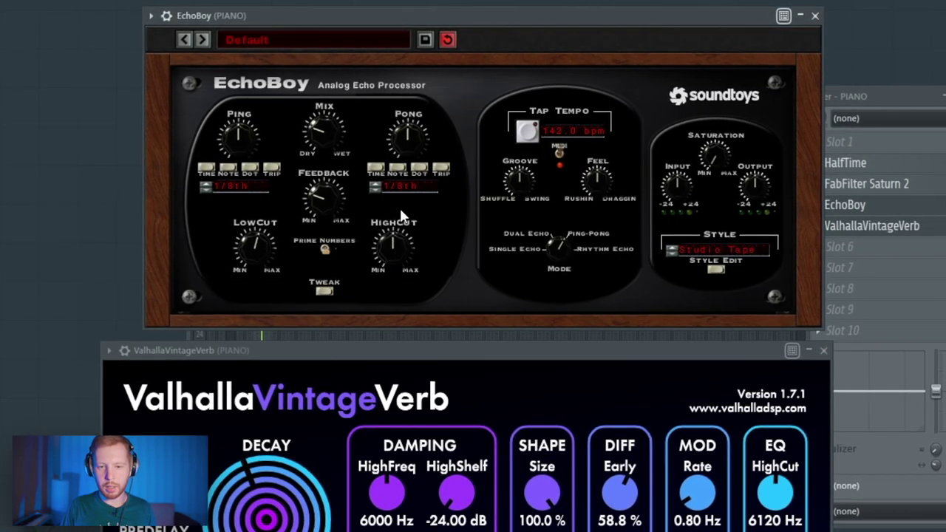
Set the piano reverb's mix to about 17 percent and its low cut to 170 Hz, and raise EchoBoy's feedback slightly
left_click(868, 107)
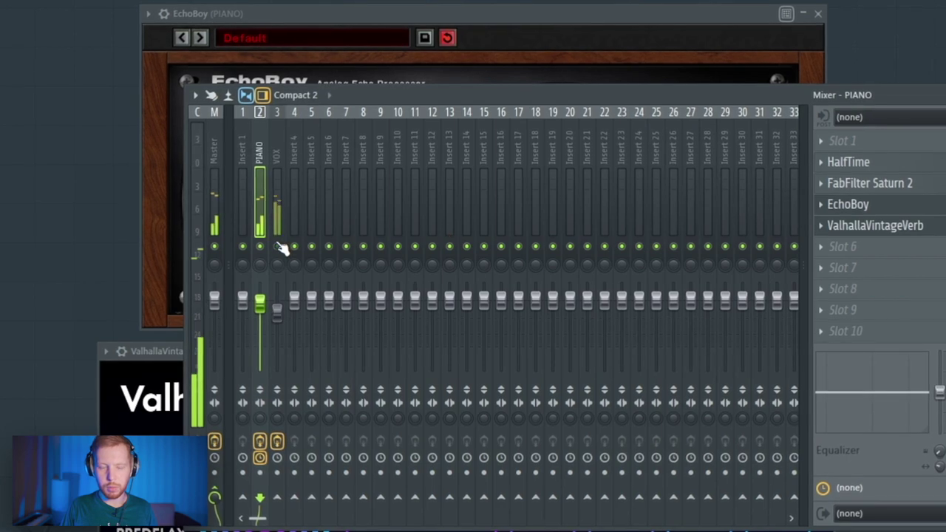
left_click(156, 363)
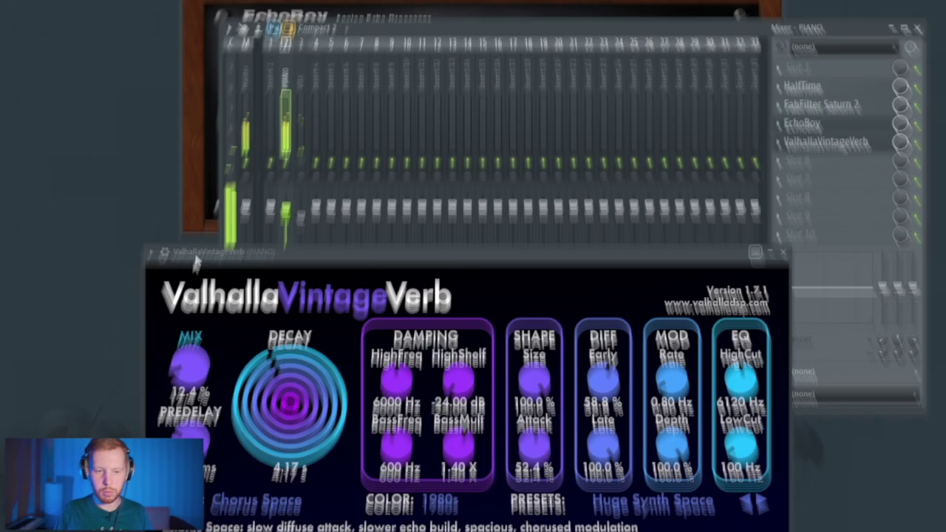
mouse_move(194, 364)
left_mouse_down()
mouse_move(194, 342)
mouse_move(194, 351)
left_mouse_up()
left_click(805, 126)
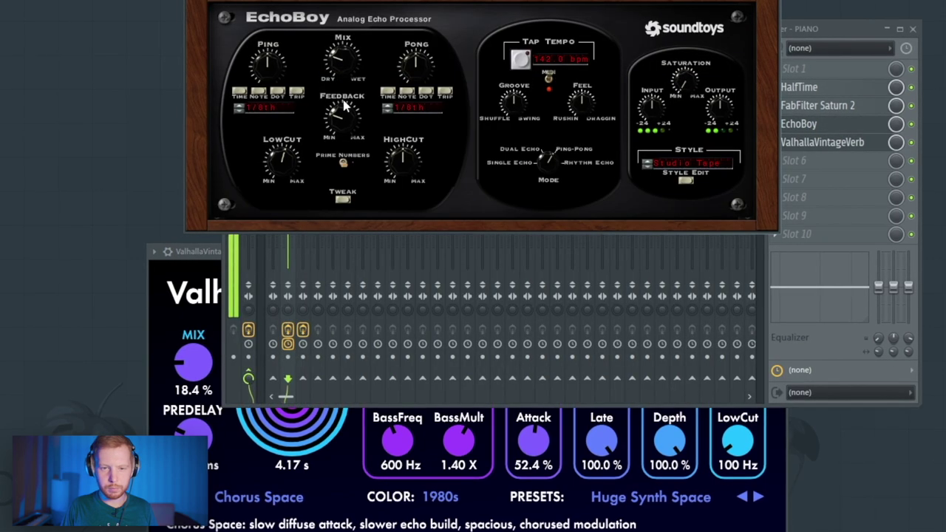
left_click_drag(193, 362, 193, 367)
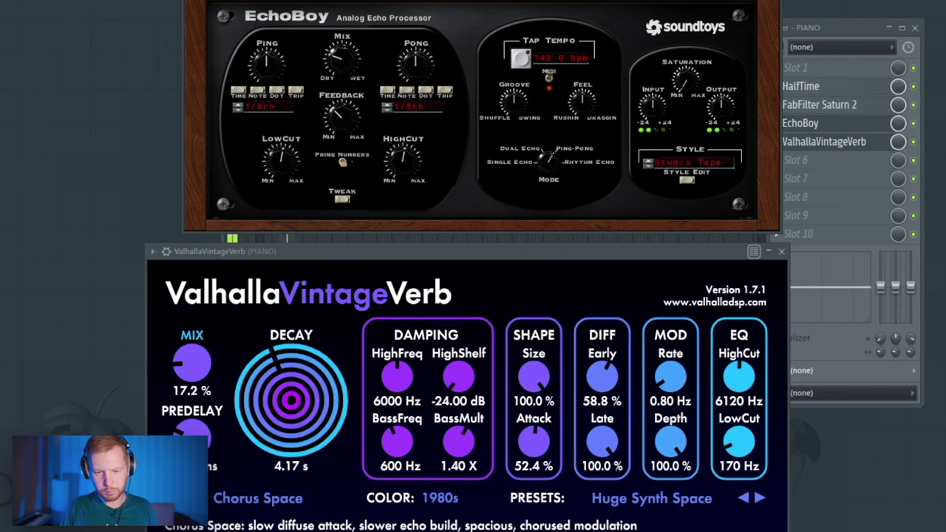
Load A1StereoControl into slot 6 of the PIANO track, with Safe Bass at about 269 Hz and stereo width at about 119 percent
left_click(817, 159)
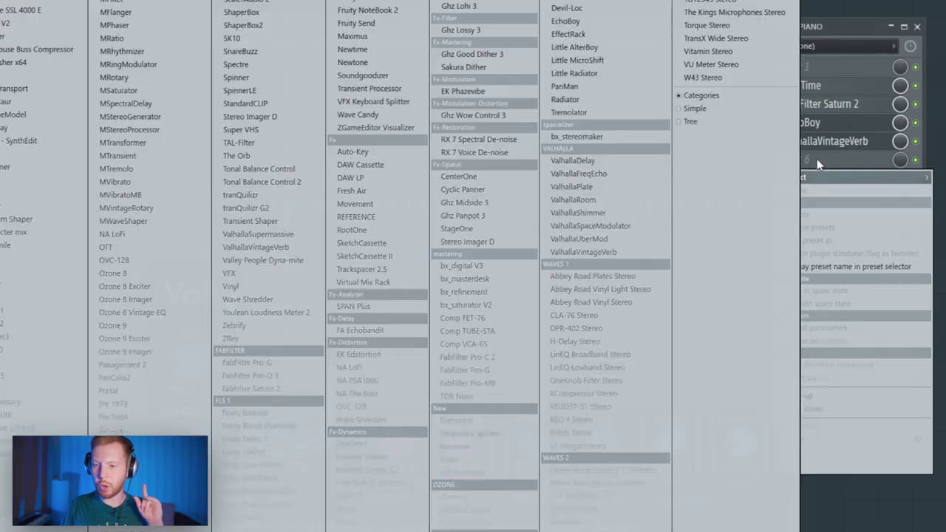
left_click(408, 56)
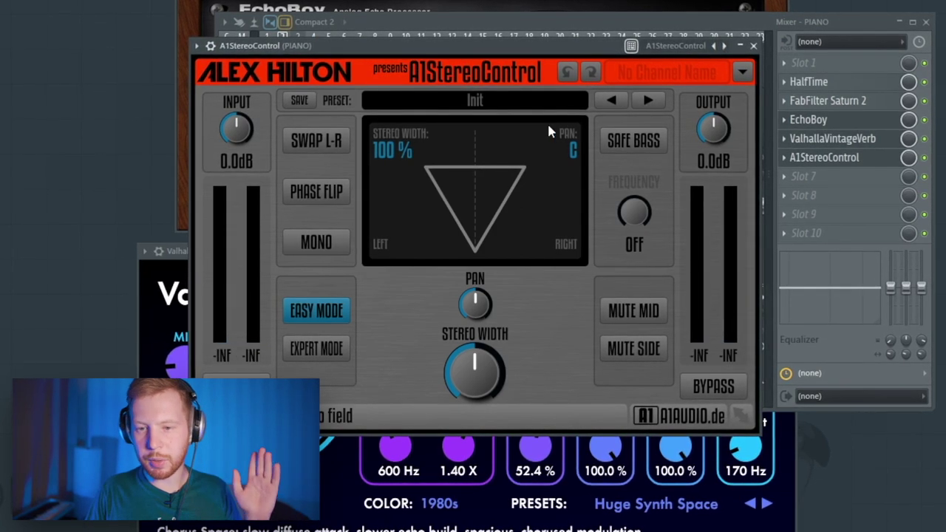
left_click(629, 145)
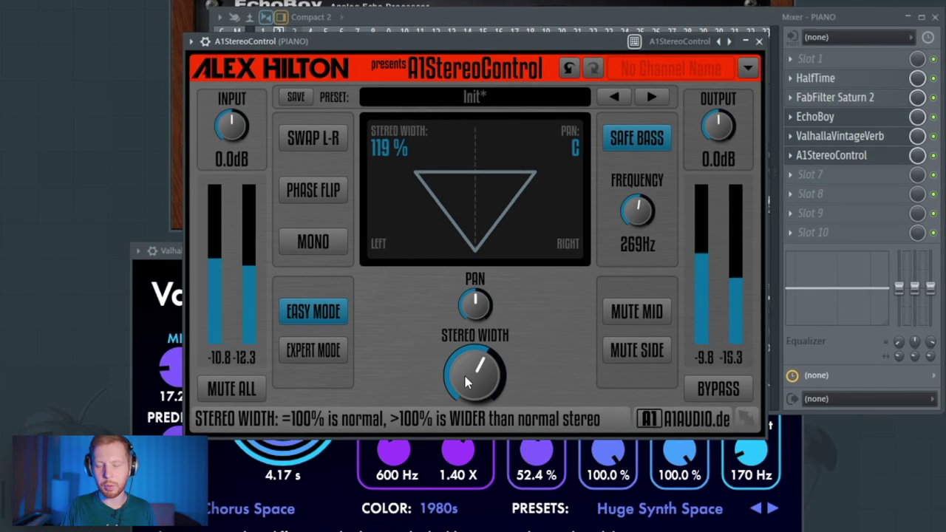
Lower the VOX track's fader slightly and load ValhallaVintageVerb into its fourth slot
key("F9")
left_click(294, 225)
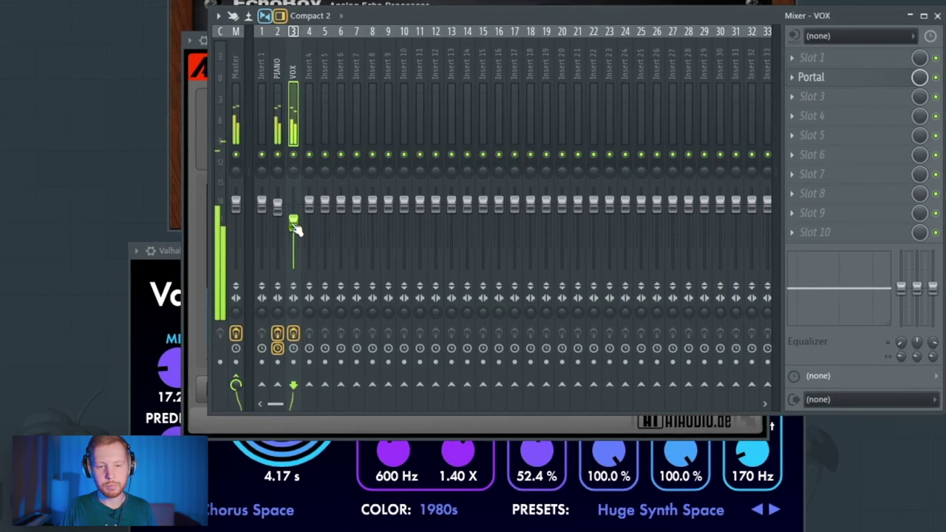
left_click(813, 133)
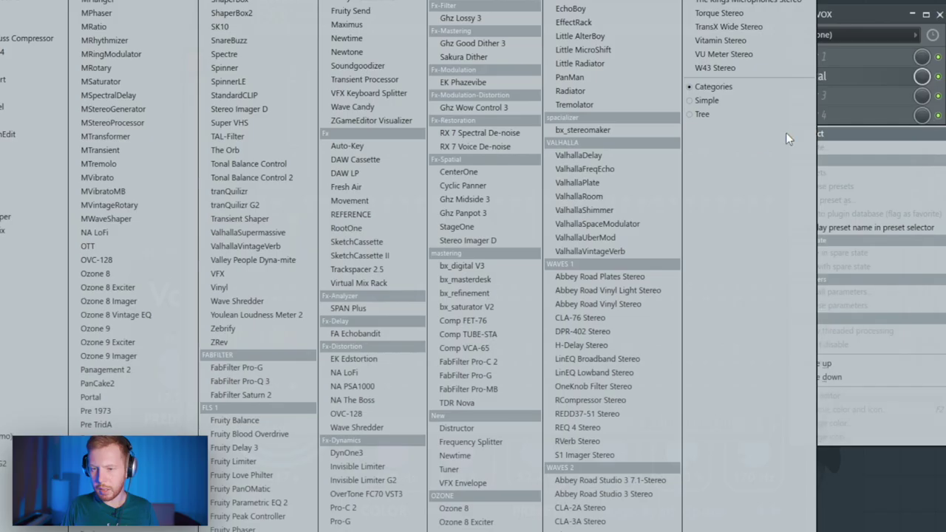
left_click(632, 253)
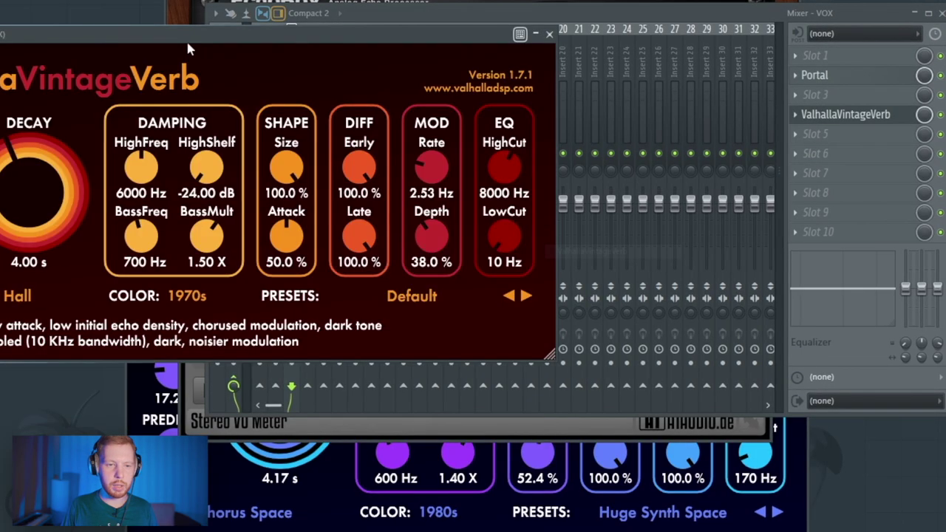
Choose the Large Plate preset for the VOX reverb and set its mix to 14 percent
left_click(580, 314)
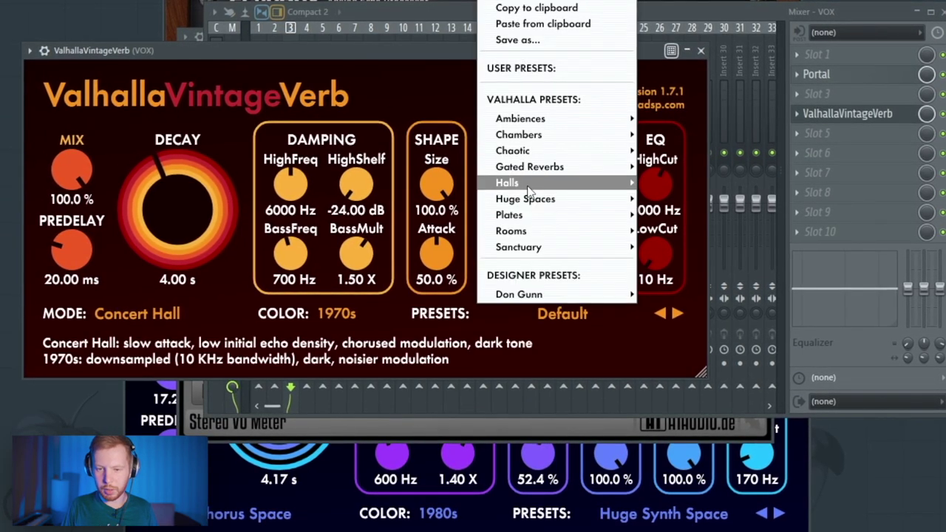
mouse_move(569, 221)
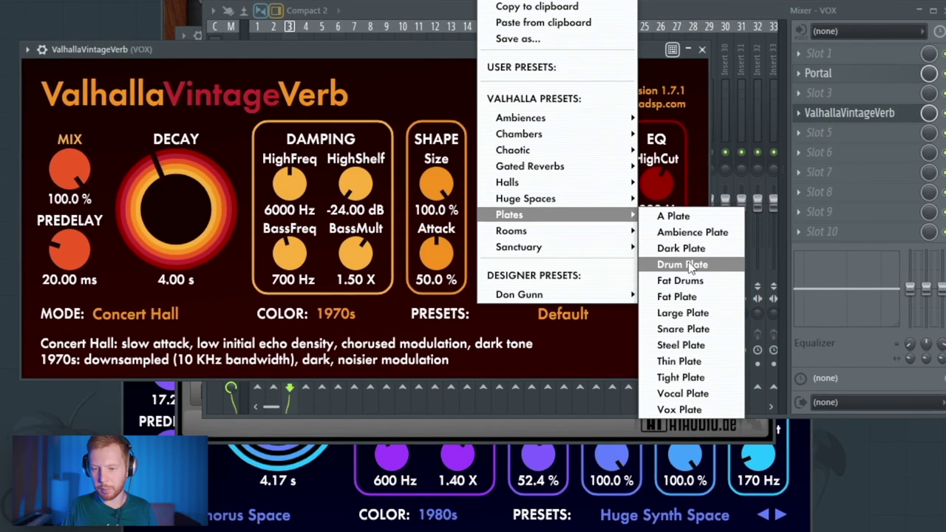
left_click(669, 311)
left_click_drag(69, 169, 69, 176)
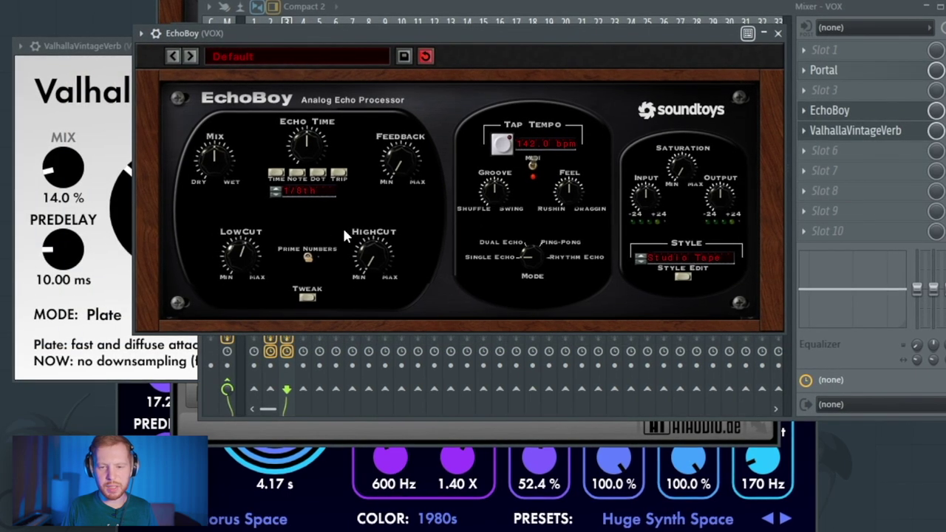
Switch EchoBoy on the VOX track to Ping-Pong, with a low mix, moderate feedback, and low and high cuts near mid-range
left_click_drag(529, 256, 546, 208)
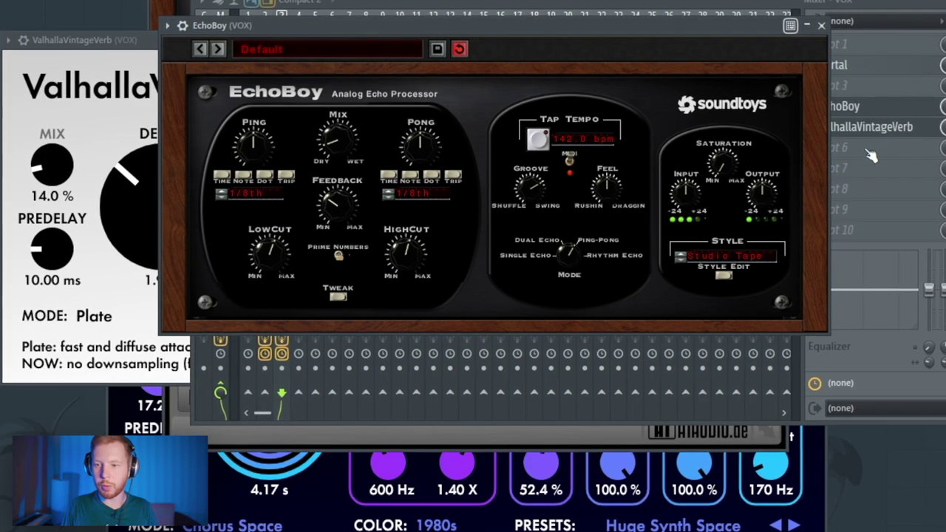
Load Dirty Filter into slot 6 of the VOX track, with a high-pass of about 131 Hz and a low-pass around 3.9 kHz
left_click(882, 105)
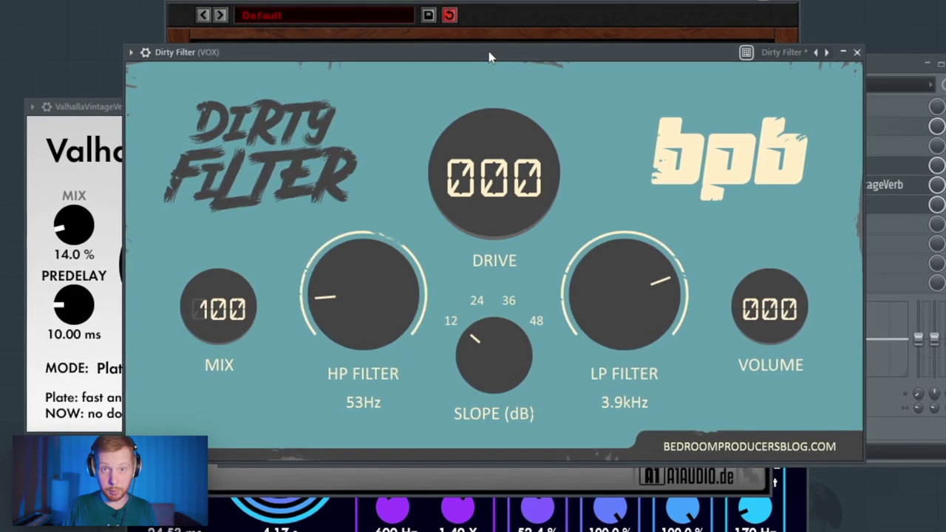
left_click_drag(372, 312, 377, 294)
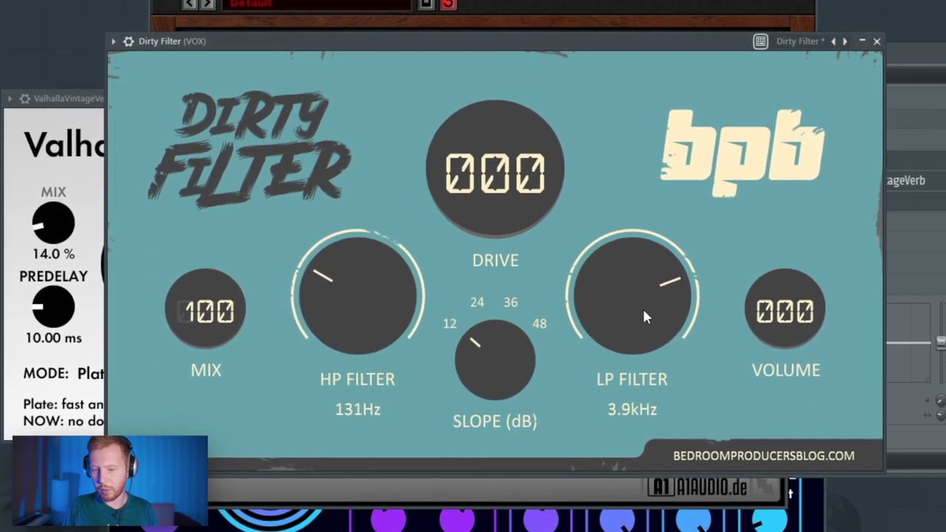
left_click_drag(645, 317, 650, 320)
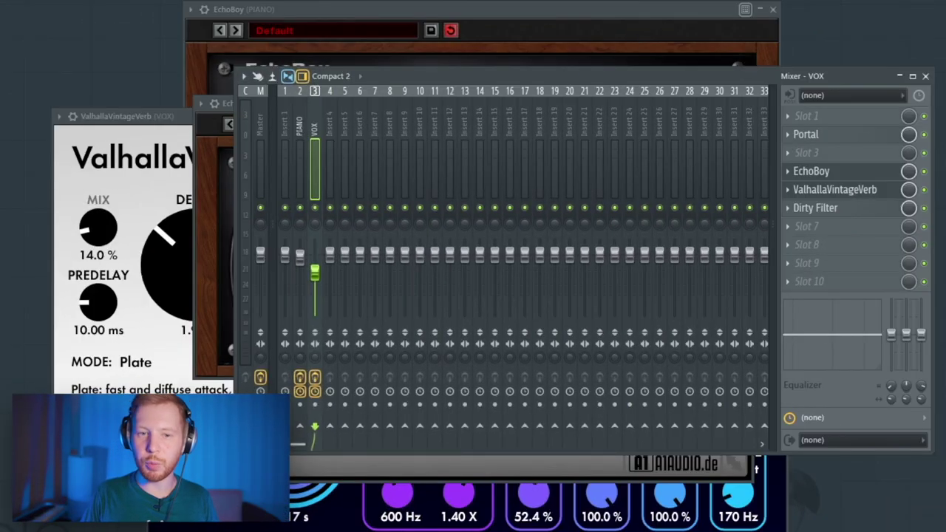
Browse the Mike Zara's Stash kit in the 2021 folder and add drum one-shots to the channel rack
key("F6")
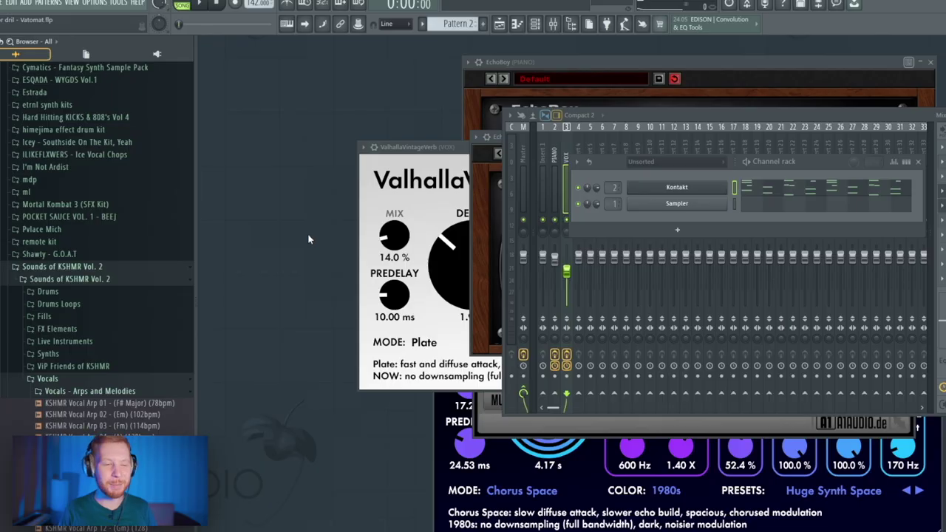
scroll(48, 298, "up", 5)
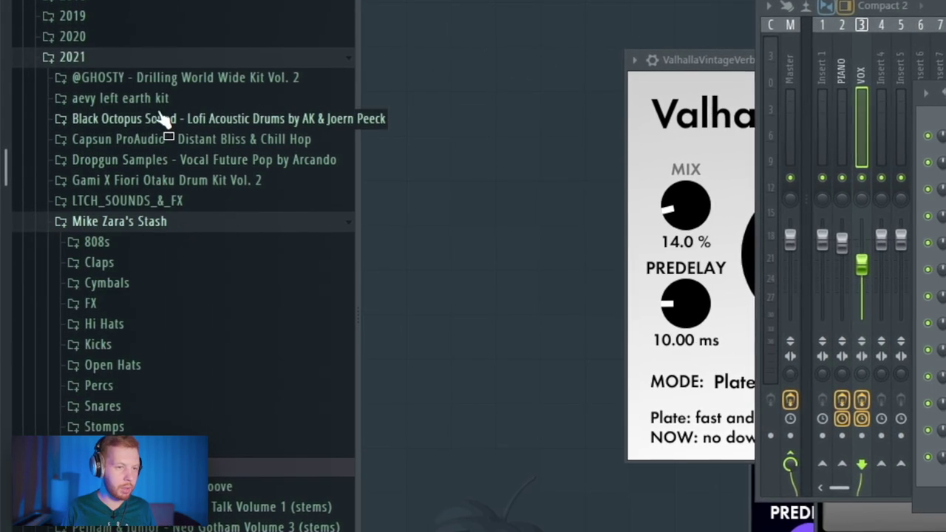
left_click(118, 221)
left_click(65, 342)
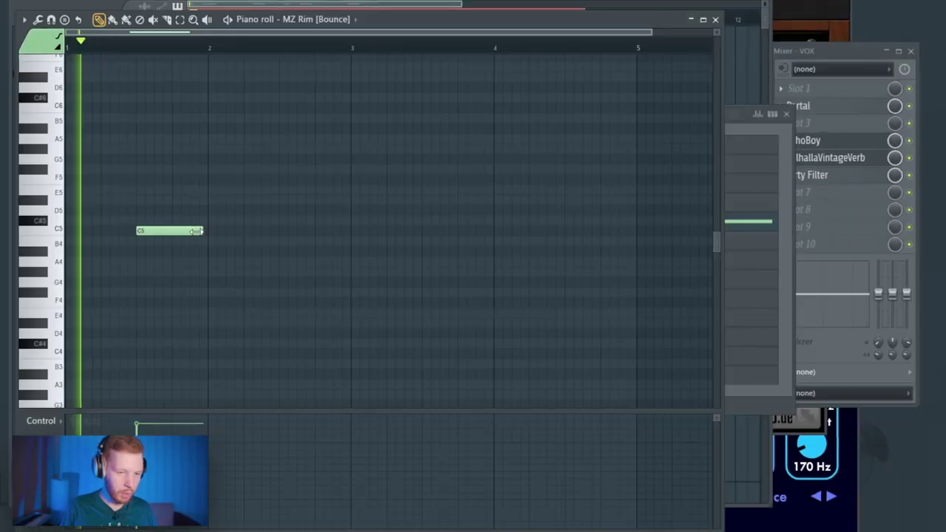
Place nine short C5 hits for MZ Rim [Bounce] across bars 1 to 7 while auditioning them against the melody
key("space")
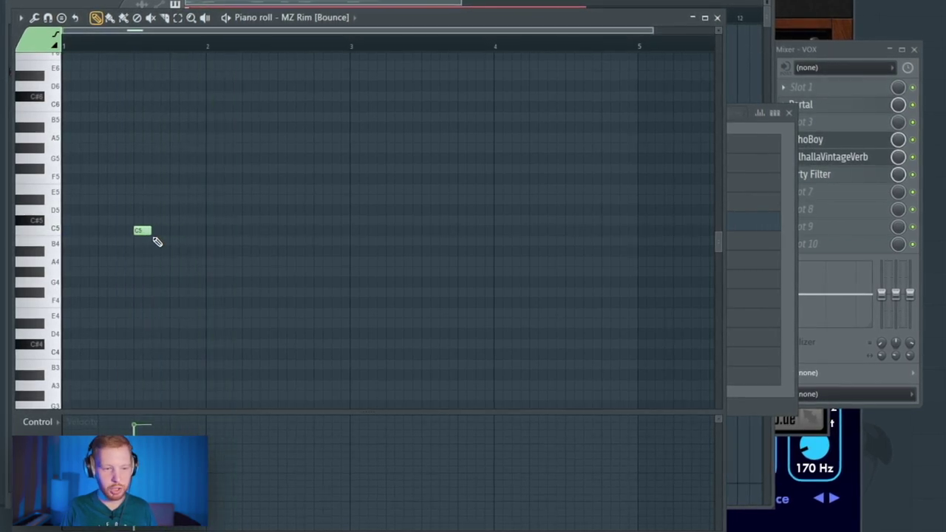
left_click(592, 230)
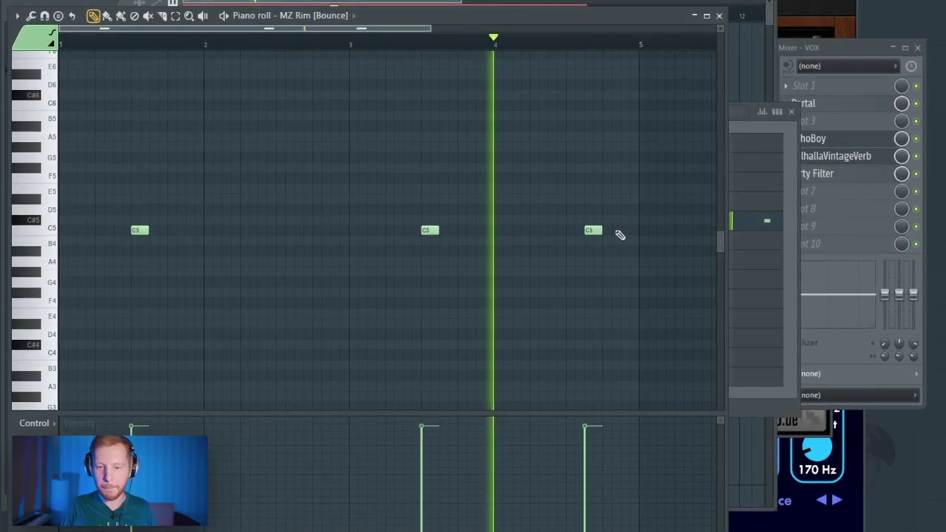
left_click(627, 230)
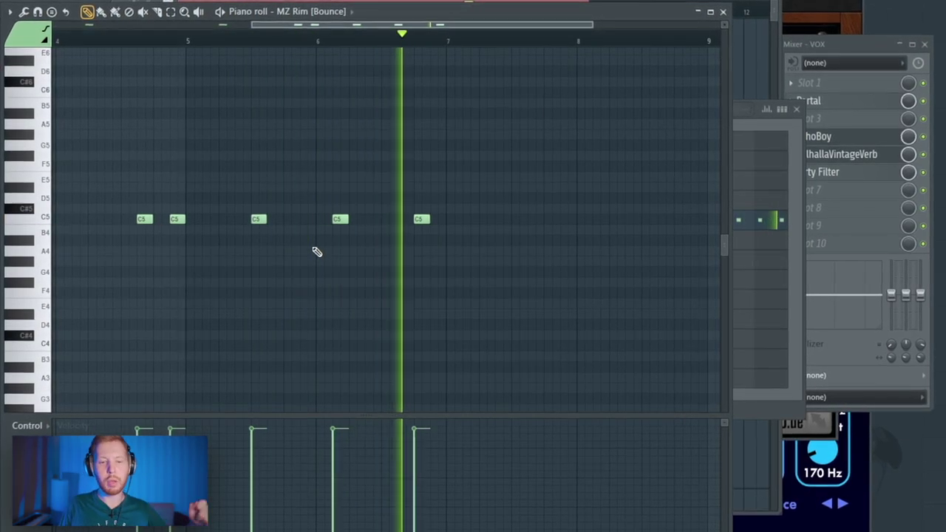
key("space")
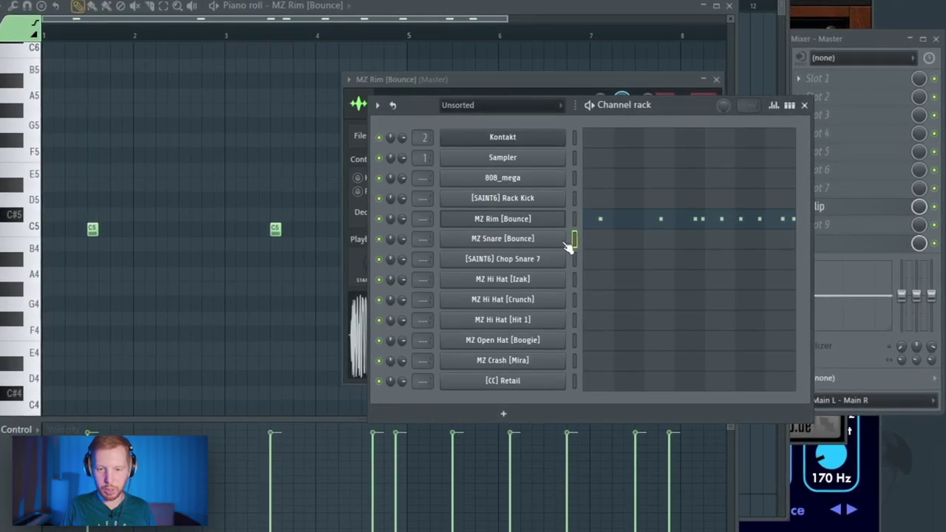
Copy the rim pattern to MZ Snare [Bounce] and lower the velocity of all its notes
left_click(537, 239)
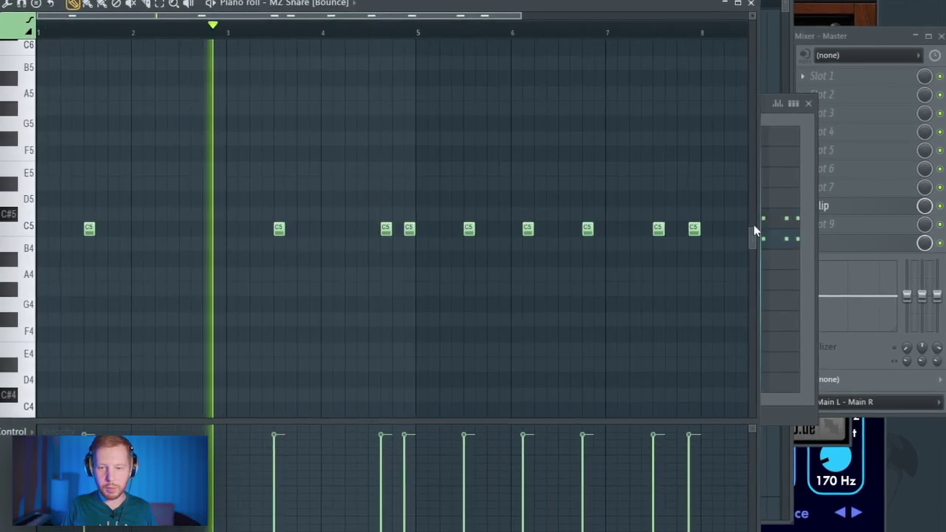
left_click_drag(720, 207, 74, 318)
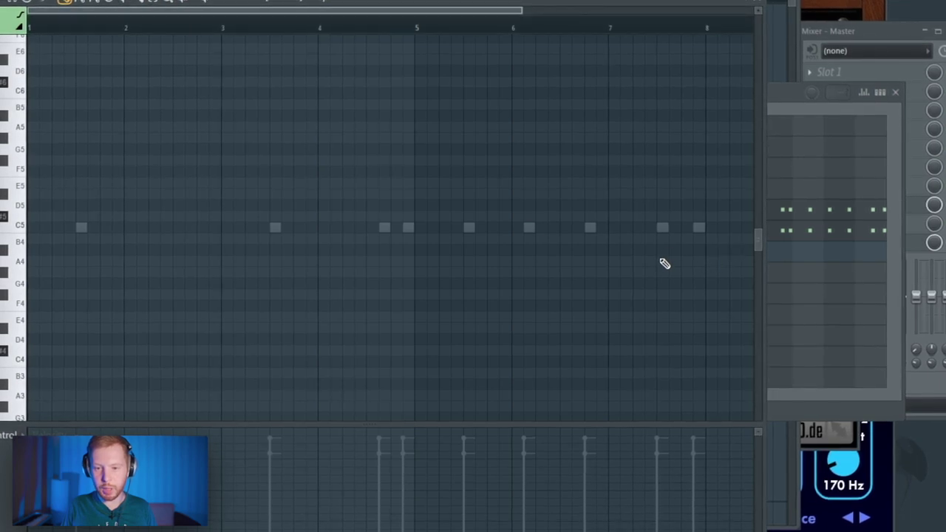
Add a single C5 hit of [SAINT6] Chop Snare 7 late in bar 6 and audition it
left_click(510, 29)
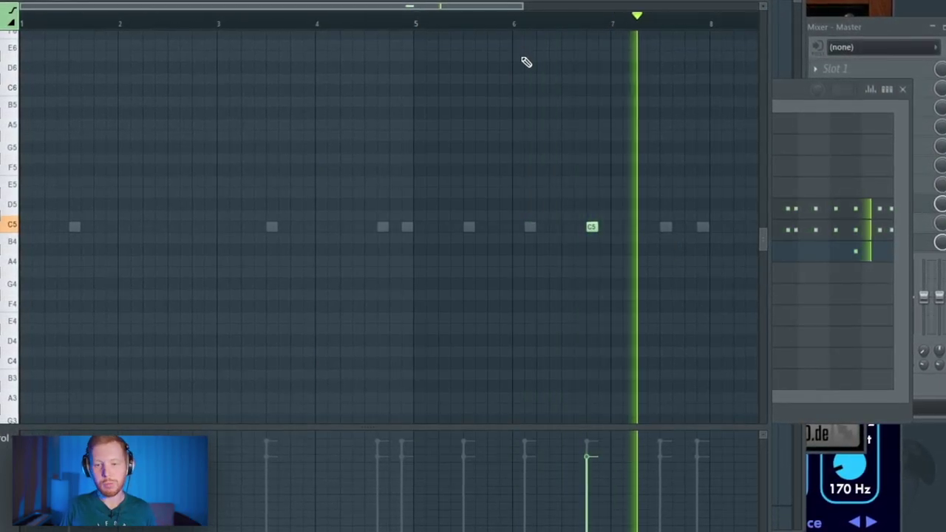
key("space")
Program C5 hits for MZ Hi Hat [Hit 1] over bars 1 and 2, with a six-note F5 roll of rising velocity in bar 1
left_click(907, 248)
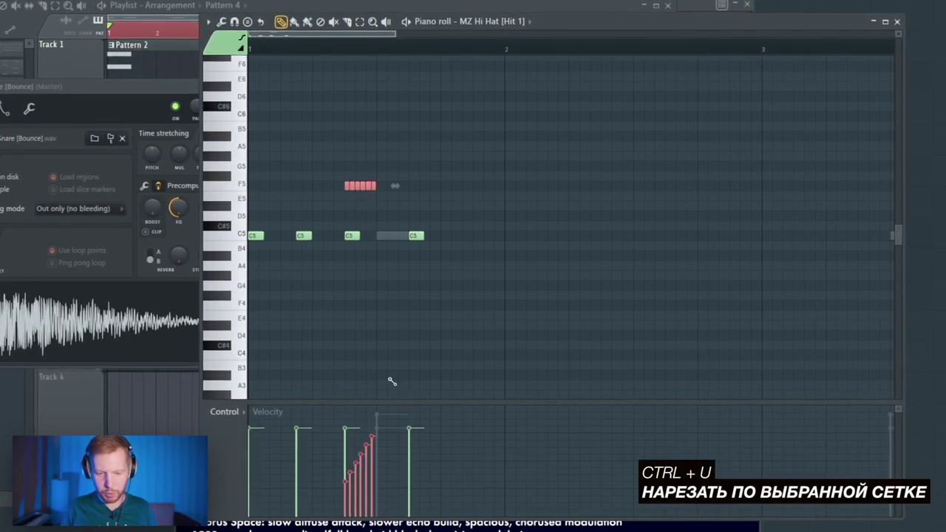
key("space")
key("space")
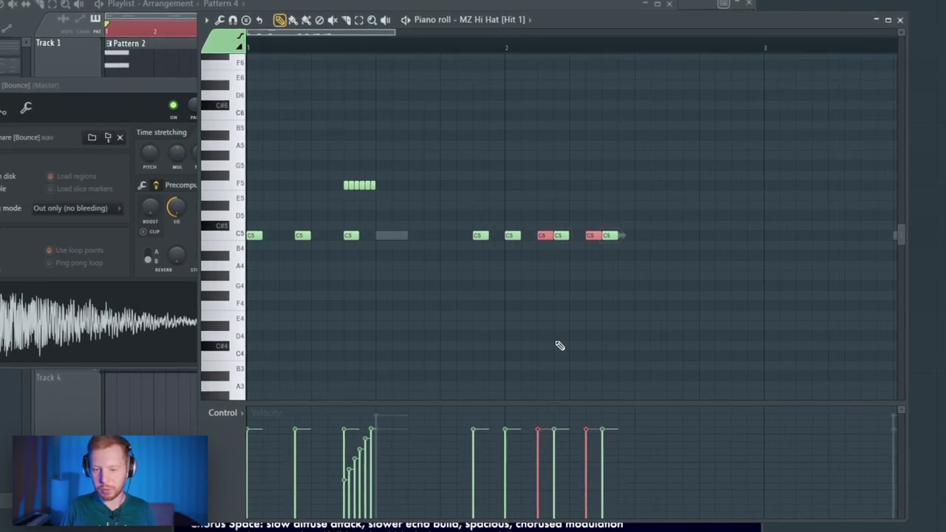
Vary the velocities of the C5 hi-hat hits in bars 1 and 2 and add three C5 hits late in bar 2
left_click(507, 51)
key("space")
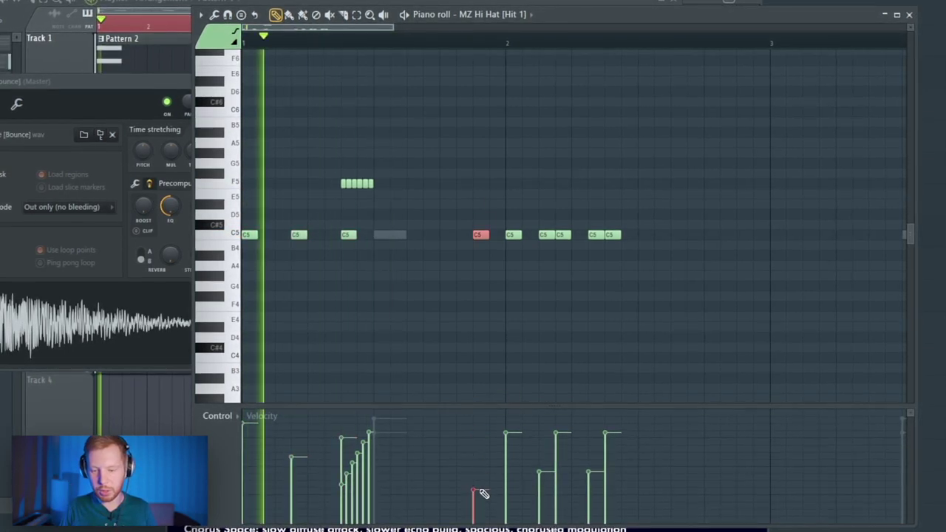
left_click_drag(484, 493, 479, 472)
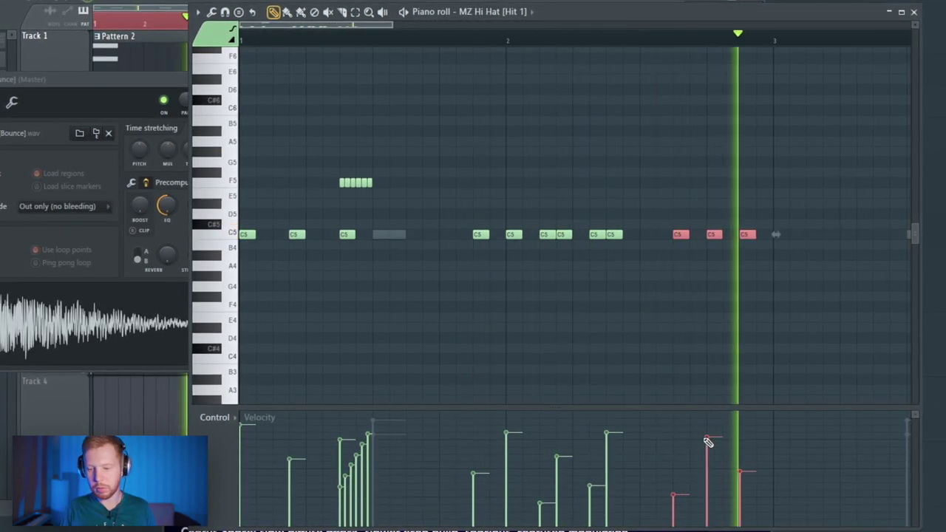
key("space")
Add an E5 note at the end of bar 2 and slice it into four 1/2-step hits with rising velocity
left_click(374, 26)
left_click(391, 28)
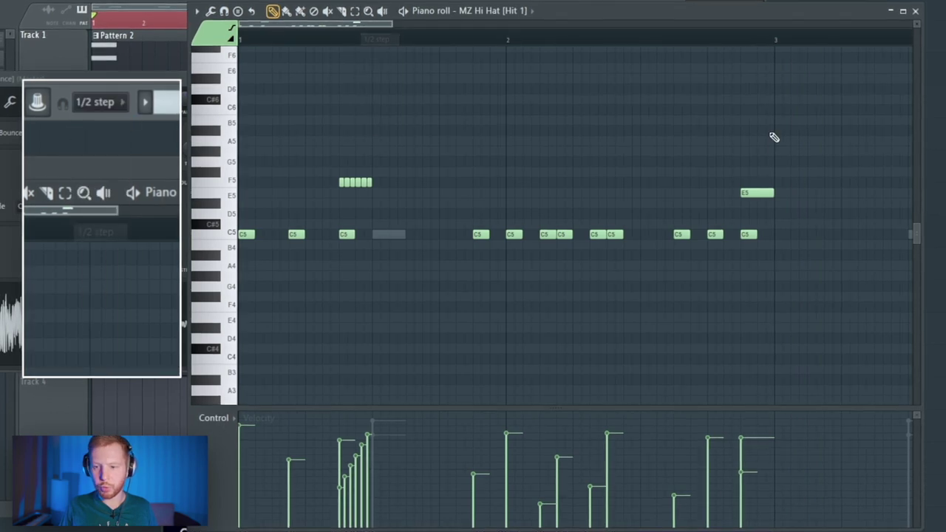
left_click(756, 192)
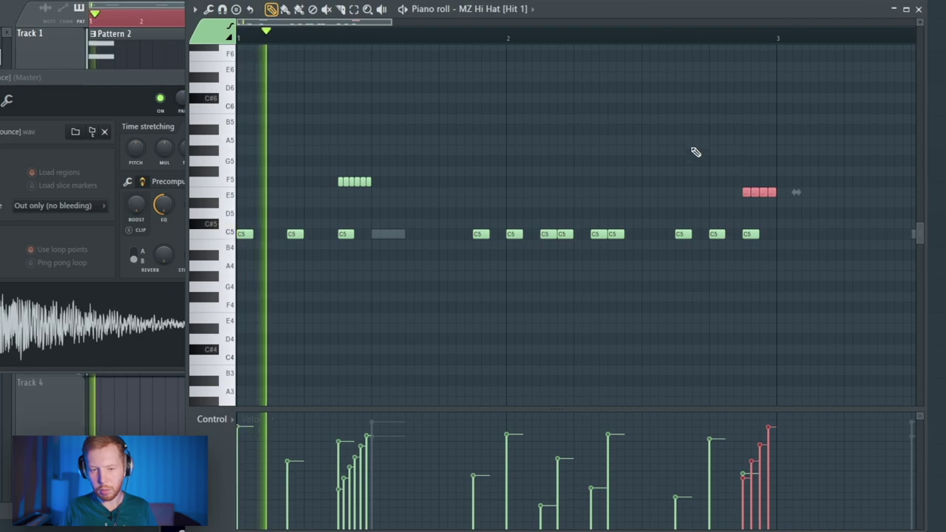
key("ctrl+d")
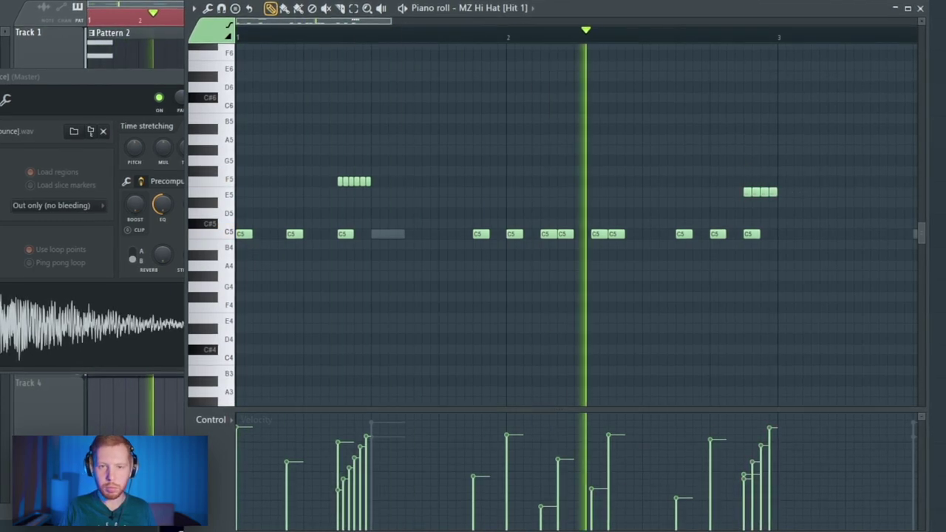
Duplicate the C5 hits into bars 3 and 4 and add descending F5, E5, D#5 hits with falling velocity late in bar 3
double_click(214, 234)
scroll(260, 242, "down", 2)
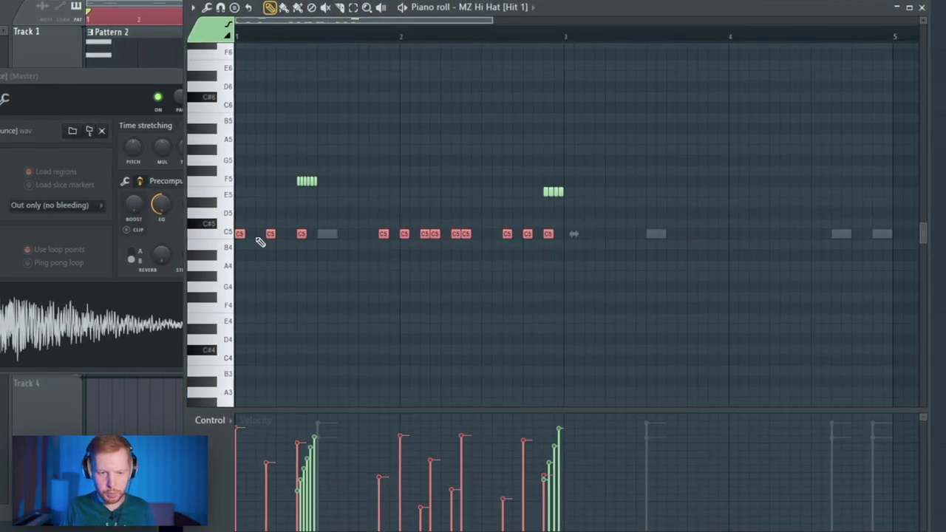
key("ctrl+b")
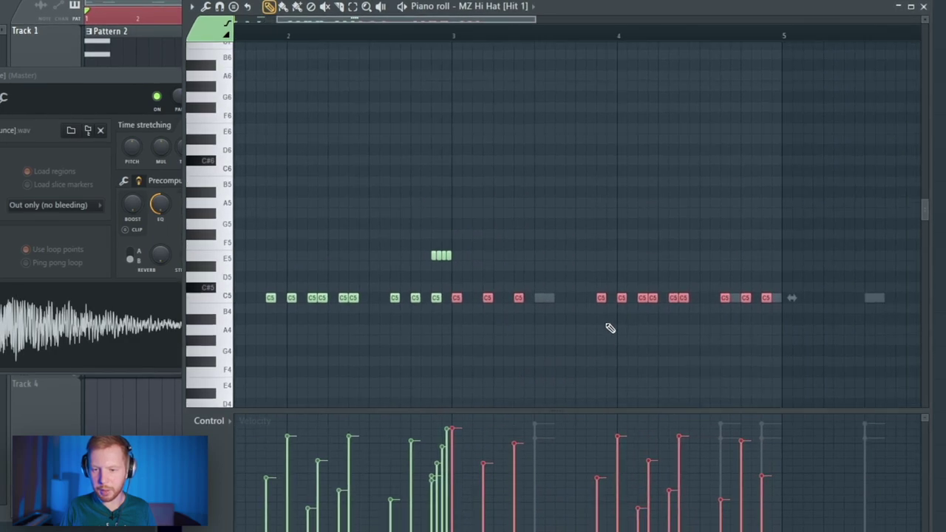
scroll(600, 259, "up", 2)
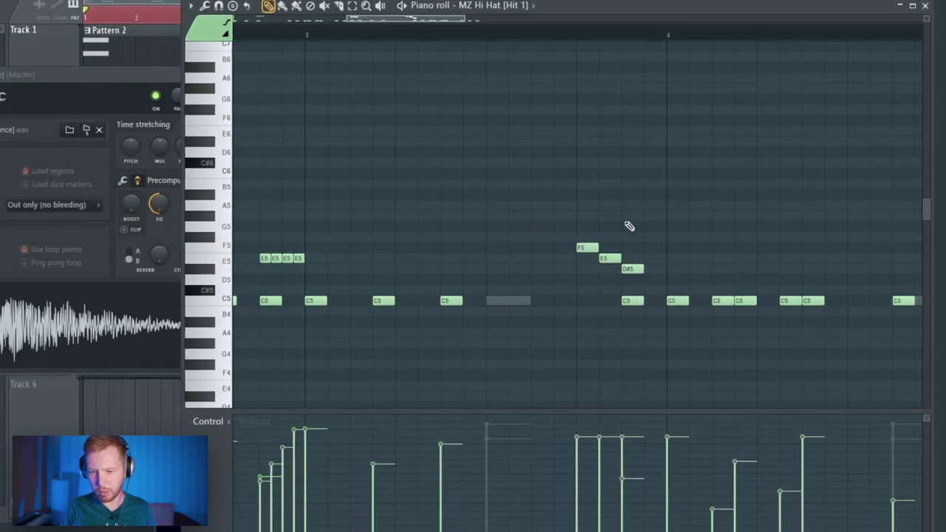
left_click_drag(566, 177, 660, 261)
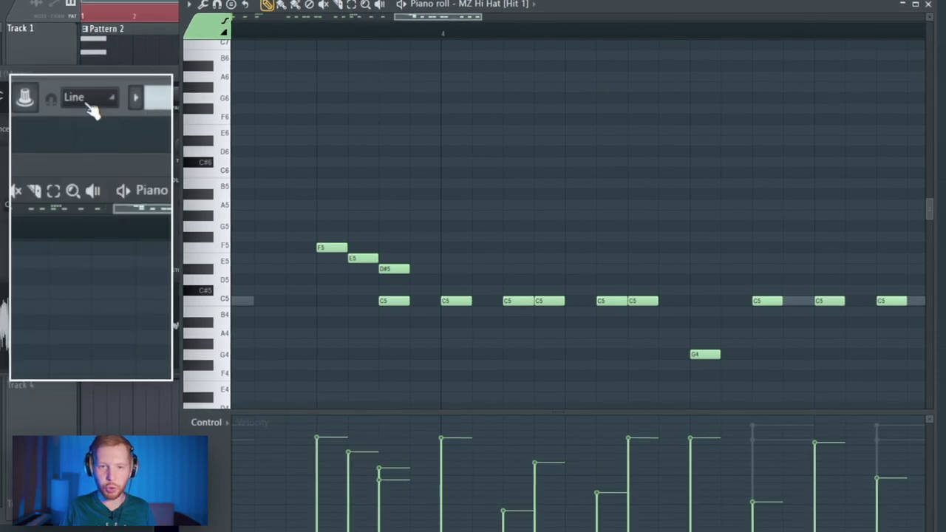
Slice a lengthened G4 note in bar 4 into six 1/4-step hits with falling velocity and audition the roll
left_click(92, 103)
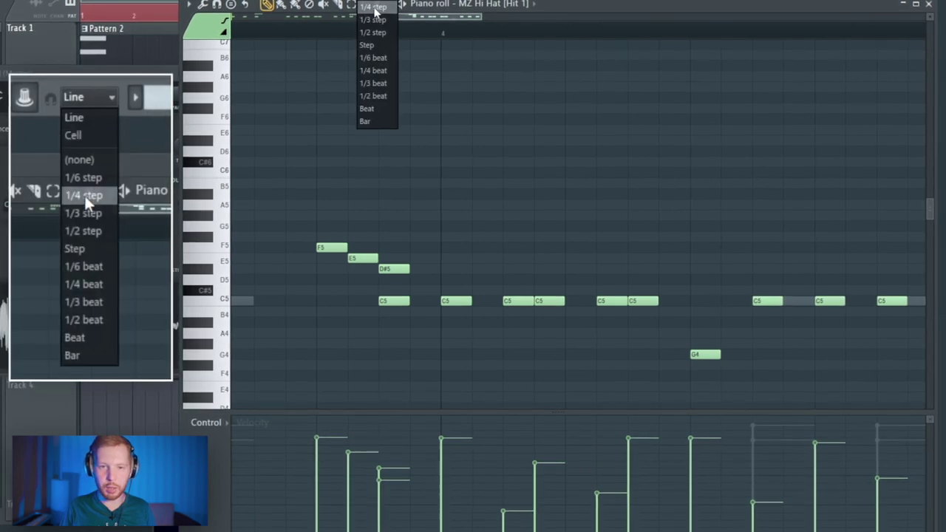
left_click(74, 194)
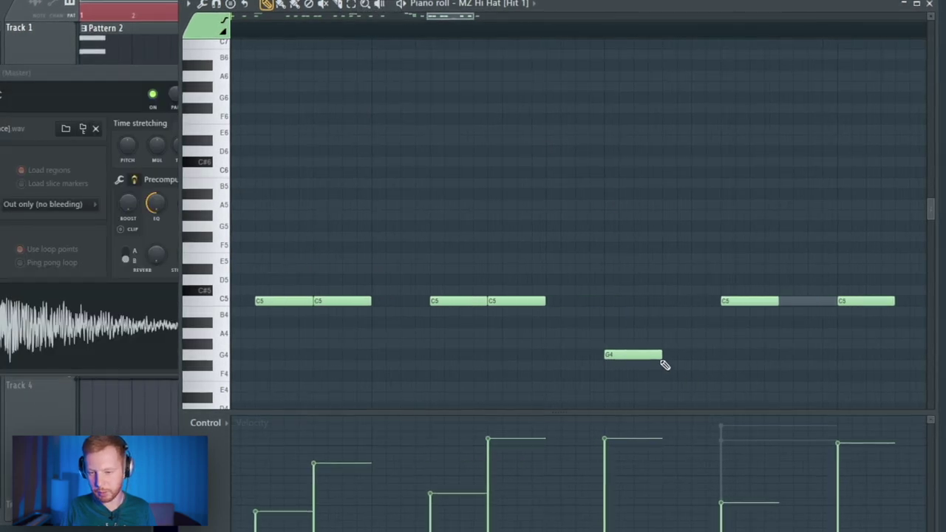
left_click(666, 356)
key("ctrl+u")
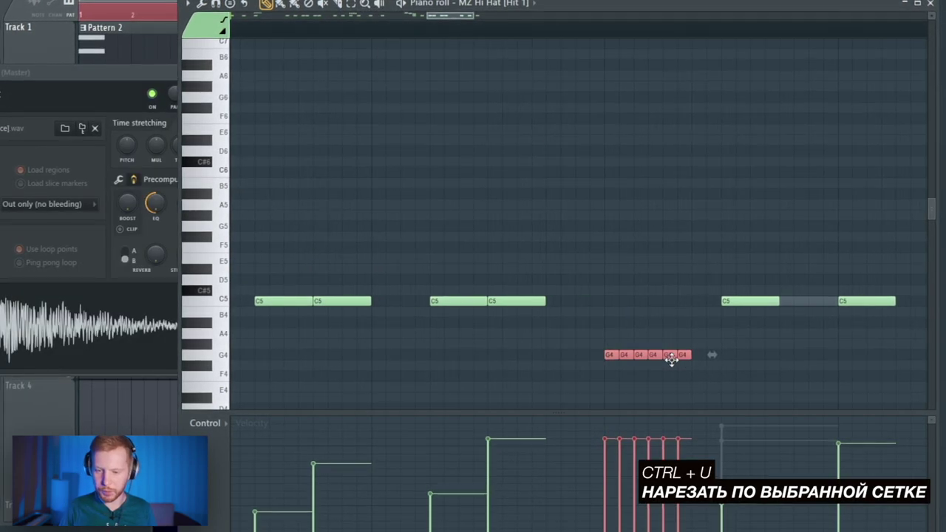
left_click_drag(640, 454, 694, 530)
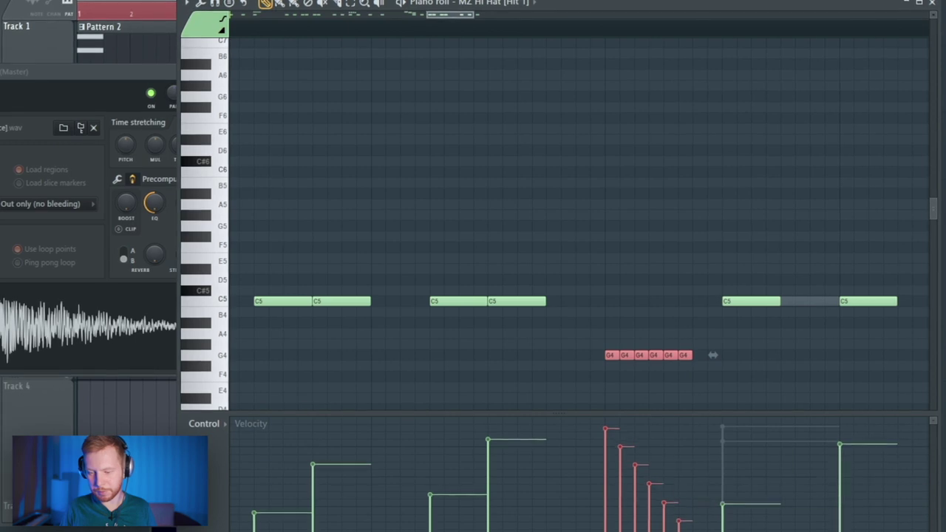
key("space")
scroll(473, 232, "down", 4)
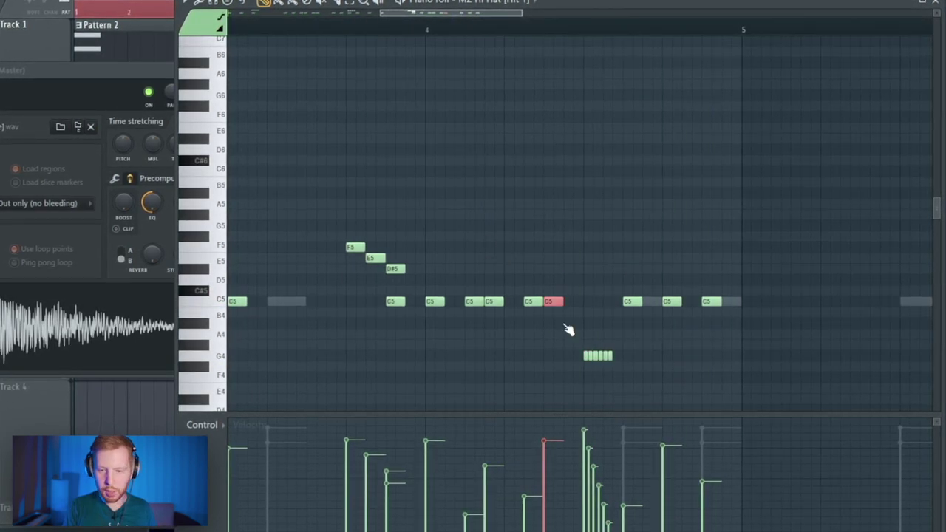
scroll(567, 329, "up", 2)
key("alt+u")
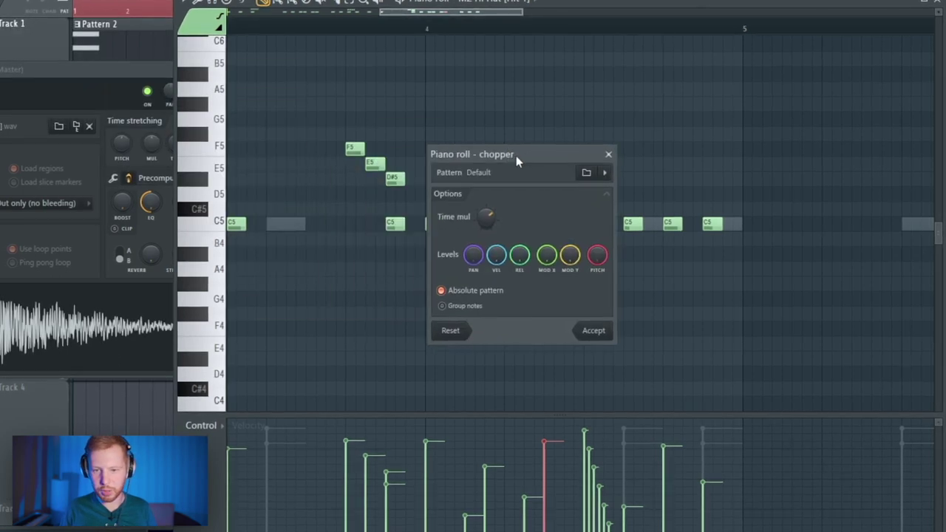
left_click_drag(516, 155, 742, 175)
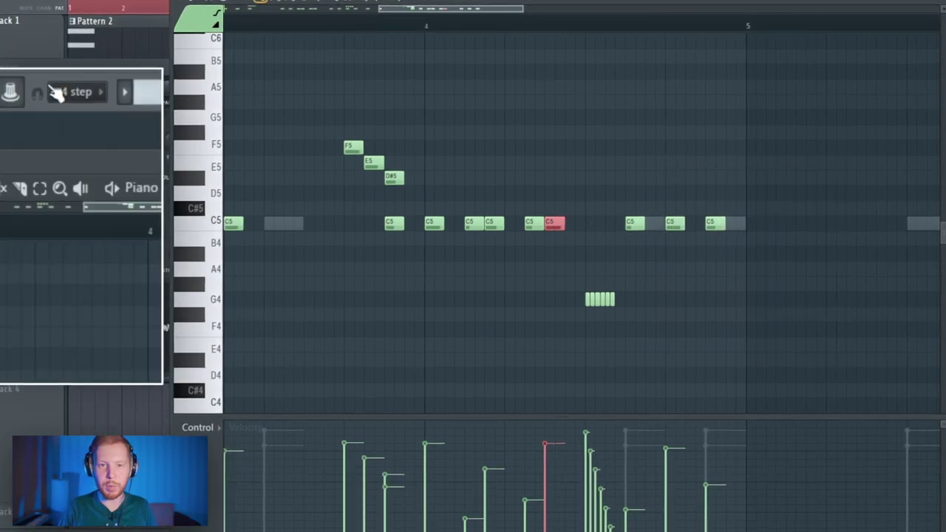
left_click(369, 3)
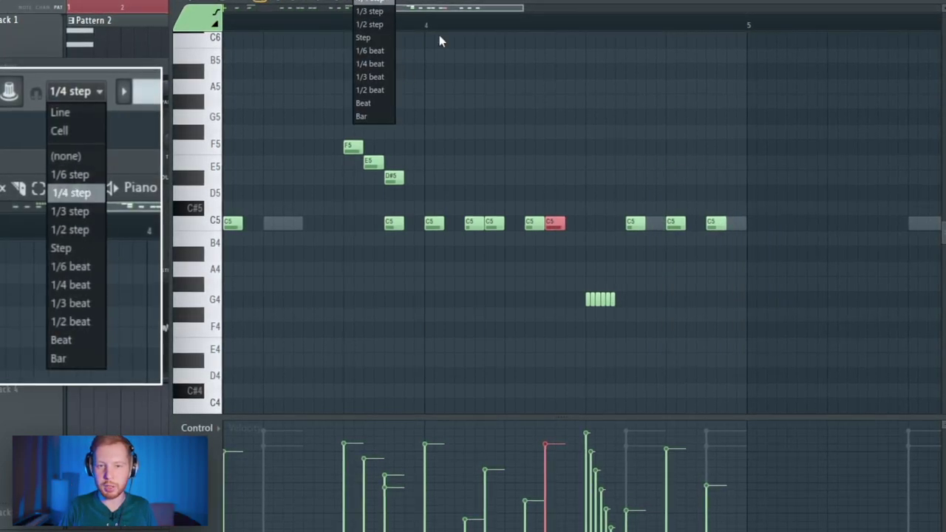
left_click(372, 2)
Copy the whole four-bar MZ Hi Hat [Hit 1] pattern into bars 5 to 8
key("space")
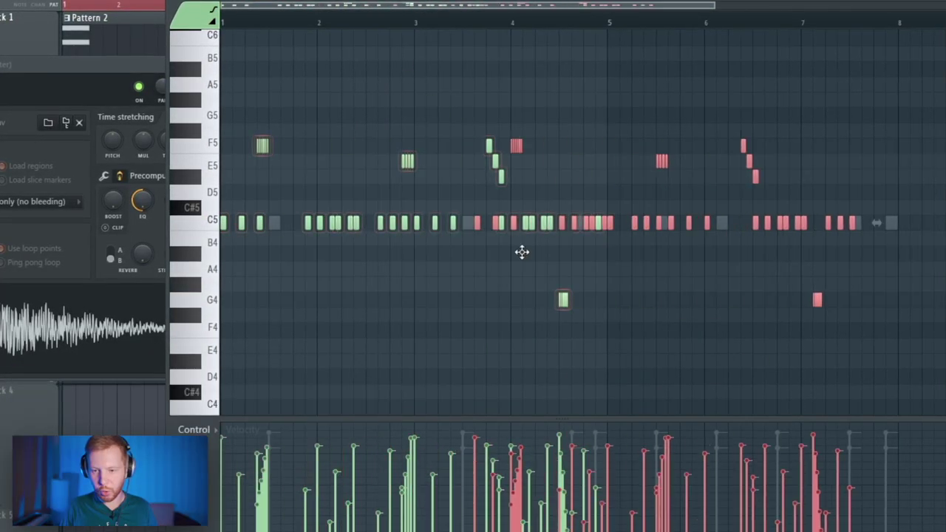
left_click_drag(522, 252, 611, 241)
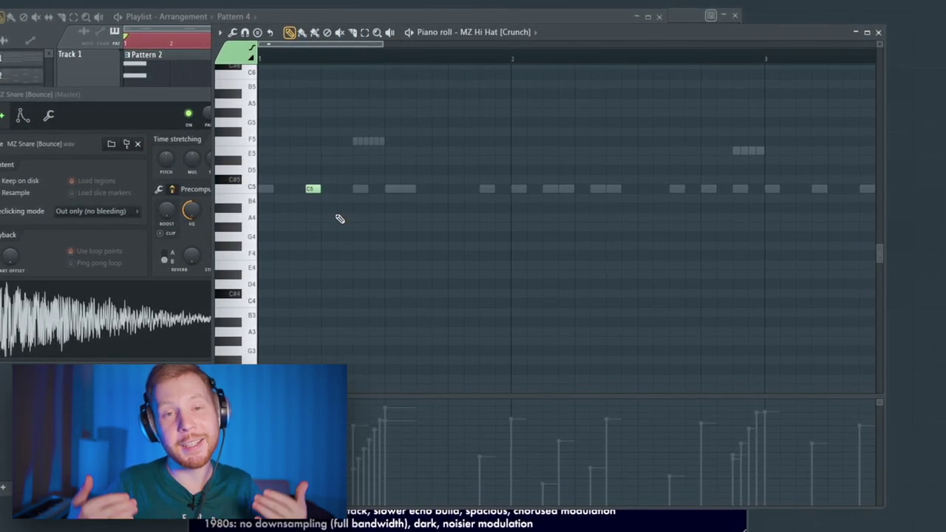
Place C5 hits for MZ Hi Hat [Crunch] in bars 1, 3 and 4 with varied velocities and audition them
scroll(339, 218, "down", 3)
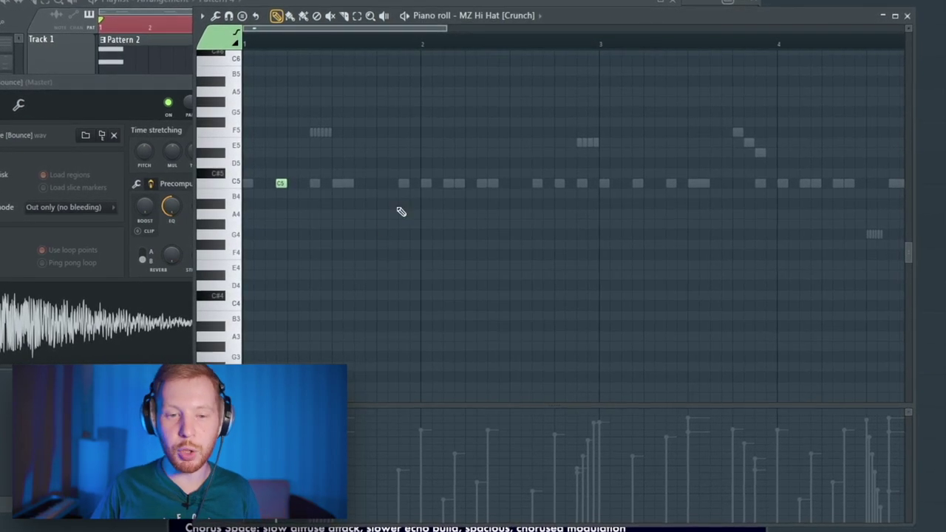
key("space")
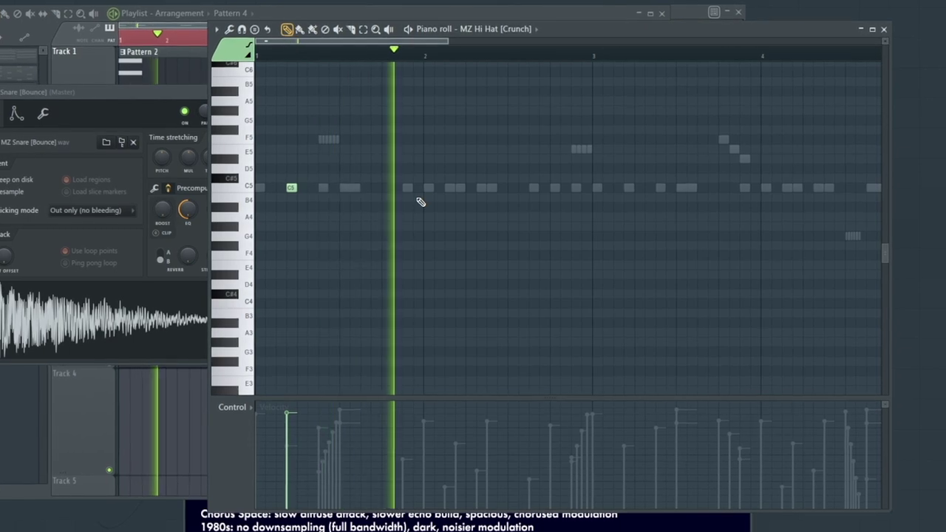
scroll(623, 299, "right", 5)
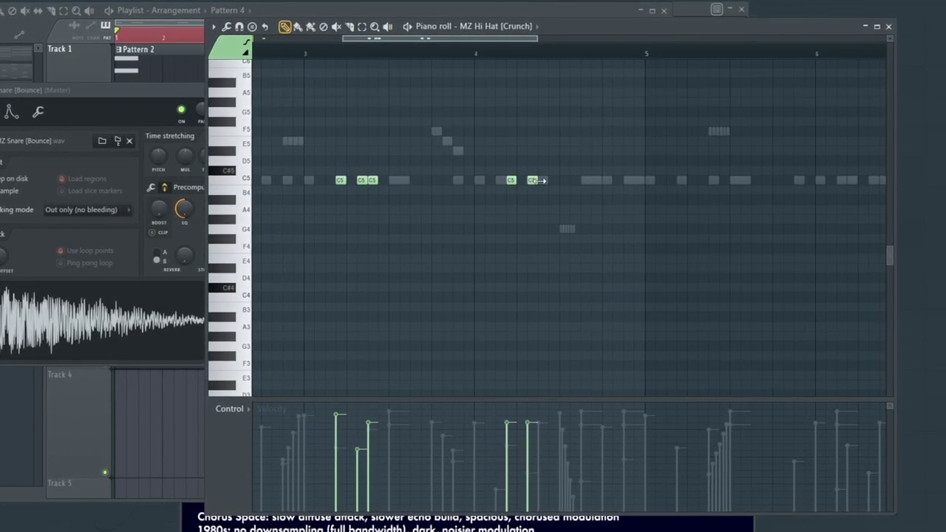
scroll(601, 374, "down", 3)
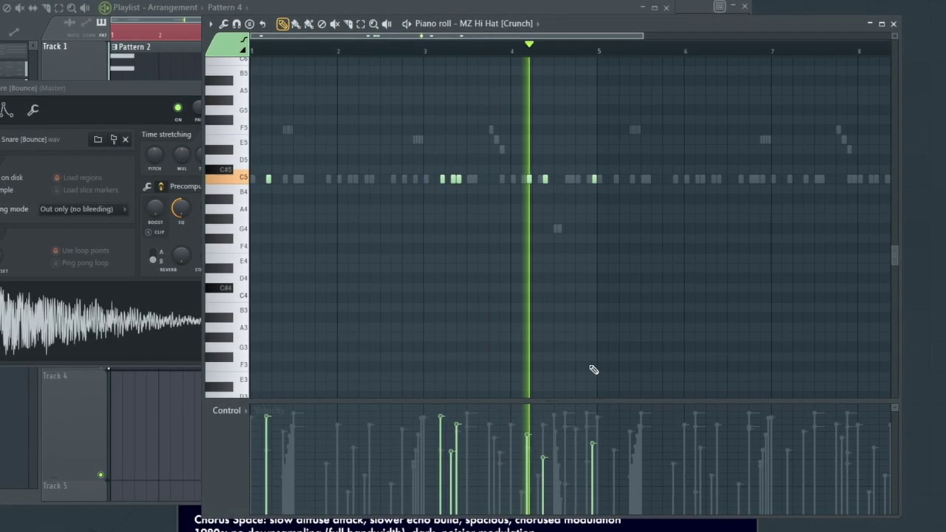
key("space")
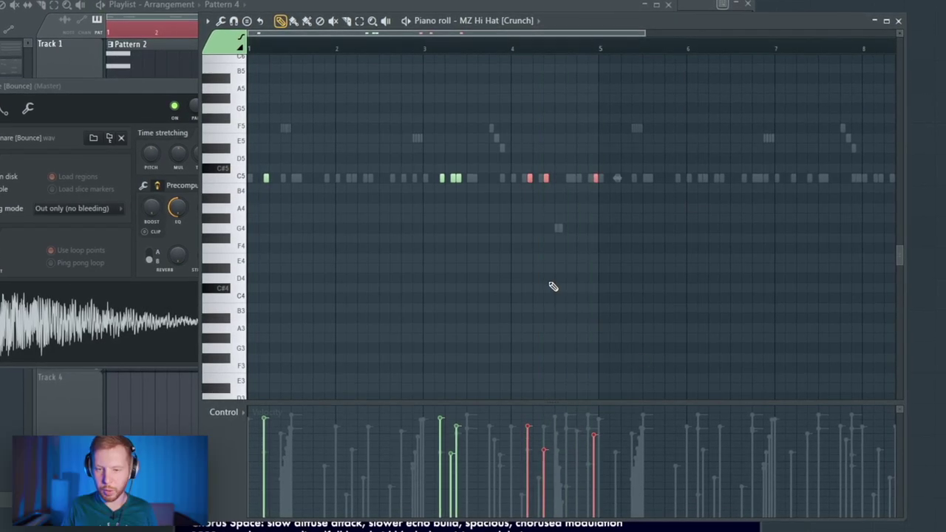
key("space")
left_click(512, 47)
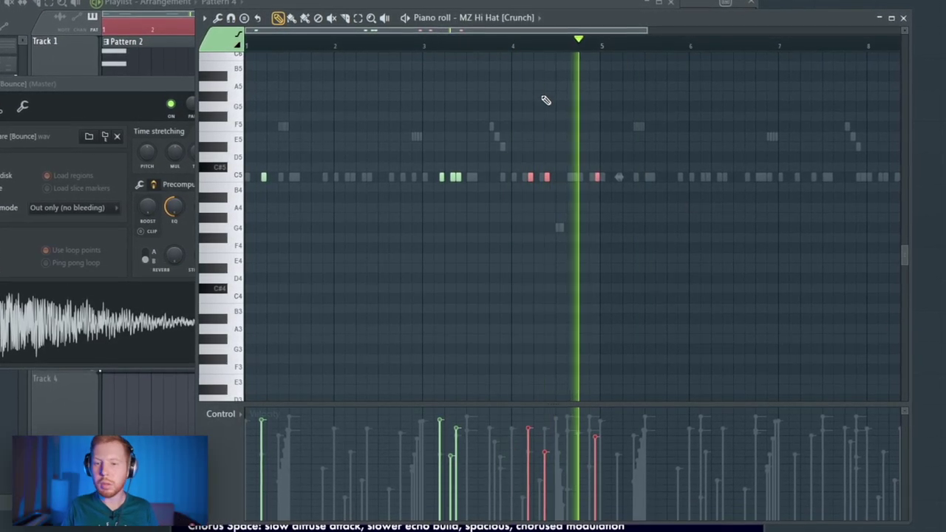
key("space")
Program C5 hits across bar 1 of the next MZ Hi Hat channel, including a pair of half-length notes, and vary their velocities
scroll(237, 218, "up", 4)
left_click(222, 218)
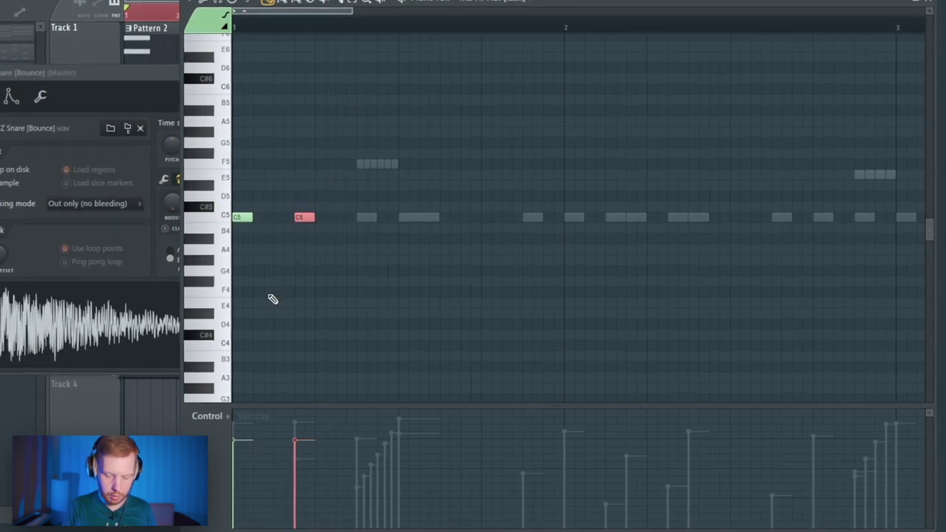
key("space")
key("space")
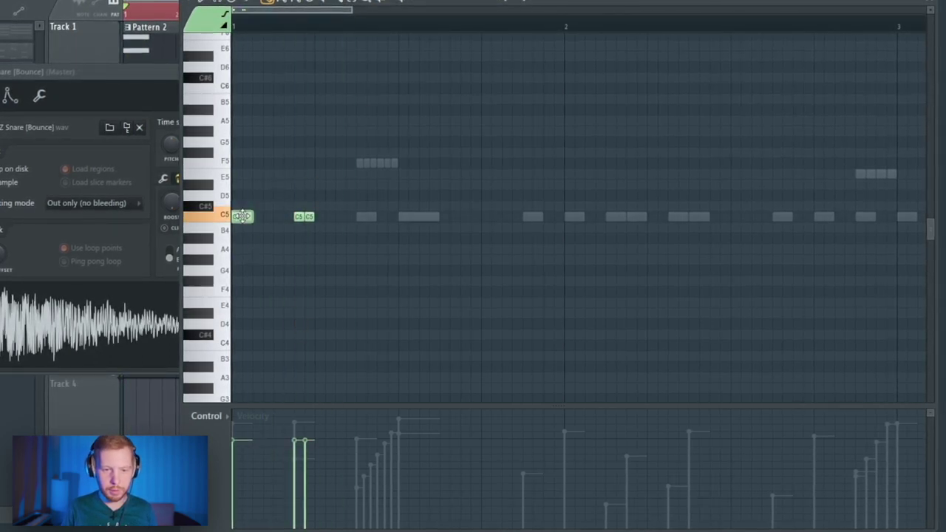
key("space")
key("space")
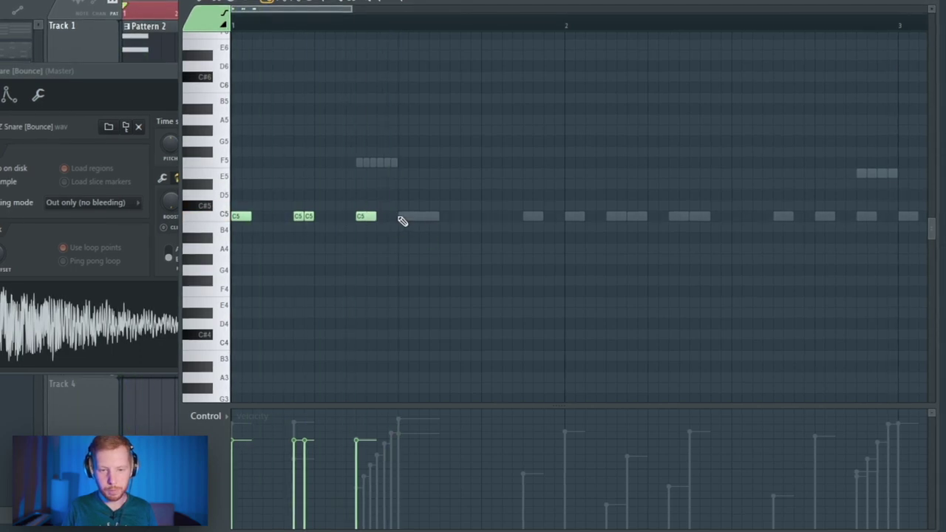
left_click_drag(452, 215, 442, 215)
key("space")
key("space")
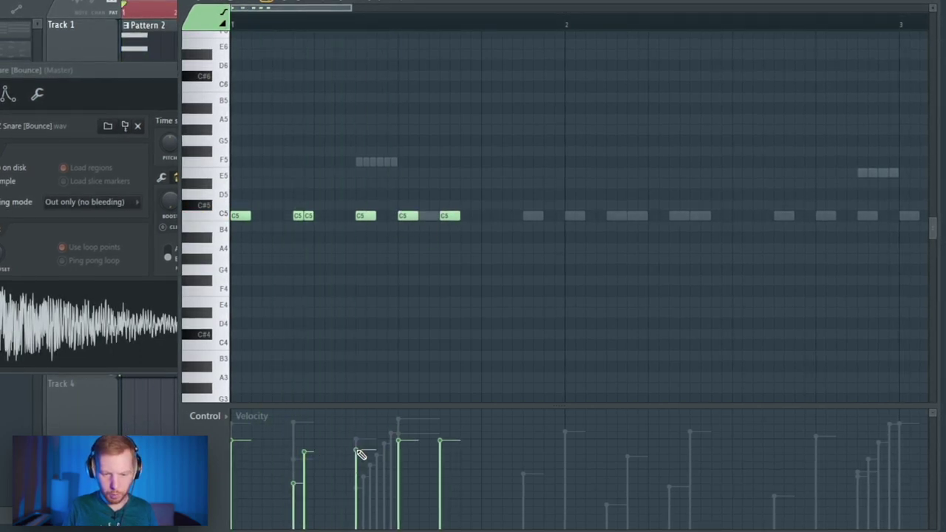
Add C5 hits at the end of bar 1 and in the first half of bar 2
left_click(532, 215)
left_click(575, 215)
left_click(616, 215)
Raise the pitch of the last two hits in the first half of bar 2 by semitones and audition from bar 2
left_click_drag(696, 191, 609, 247)
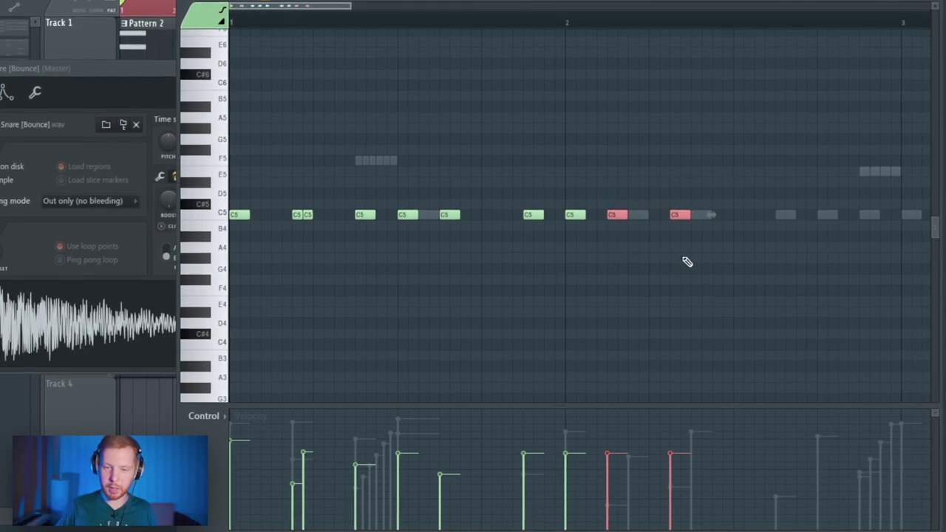
key("shift+Up")
key("shift+Up")
key("shift+Up")
key("shift+Up")
left_click(575, 22)
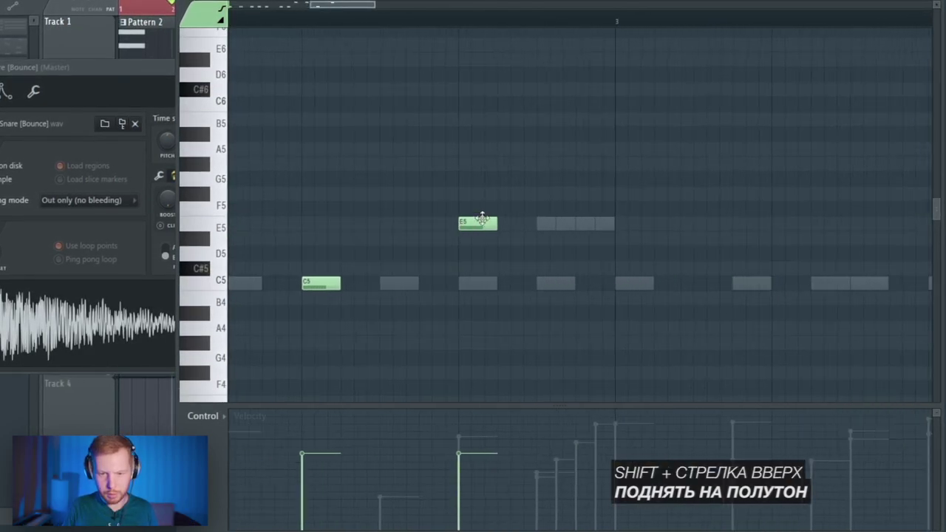
Lengthen the E5 note late in bar 2, slice it into four 1/3-step hits with falling velocity and audition them
left_click_drag(495, 226, 510, 227)
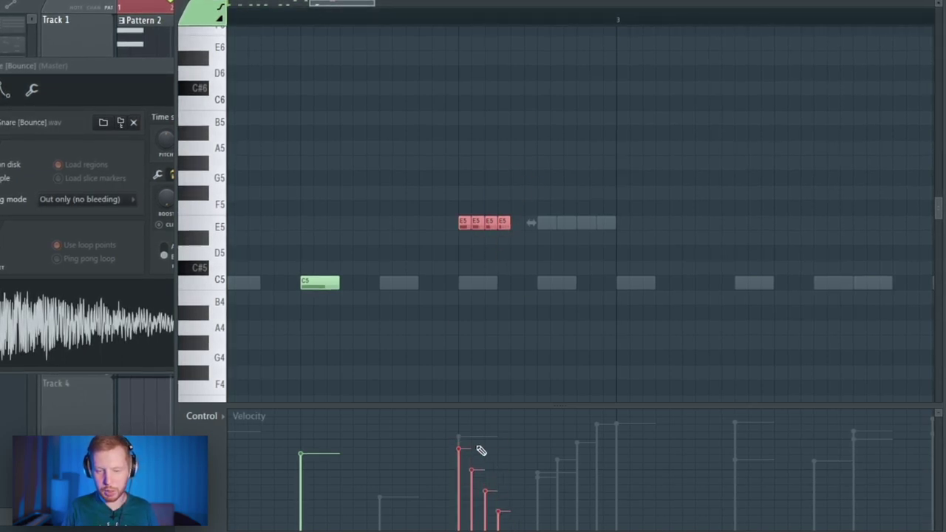
key("space")
left_click(455, 43)
Set the snap to 1/2 step, add two adjacent E5 hits near the end of bar 2 and audition them
left_click(414, 9)
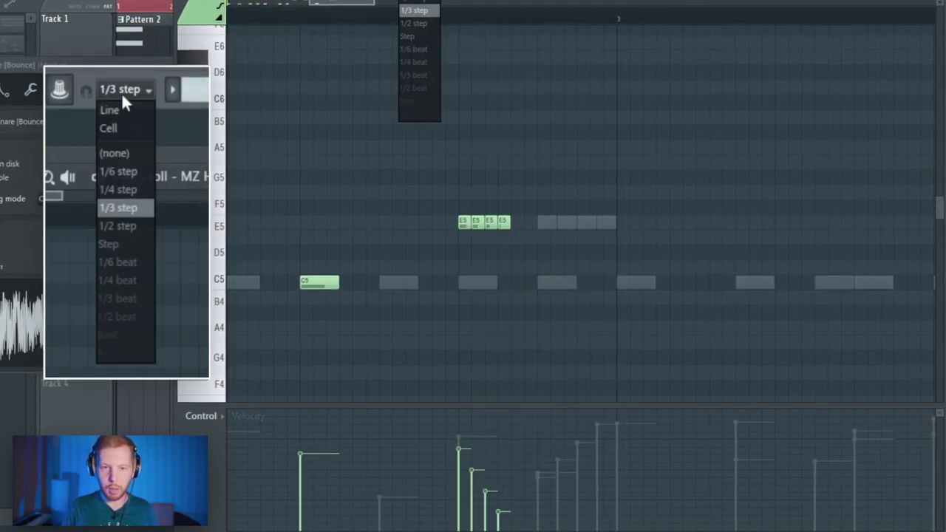
left_click(424, 27)
left_click(538, 223)
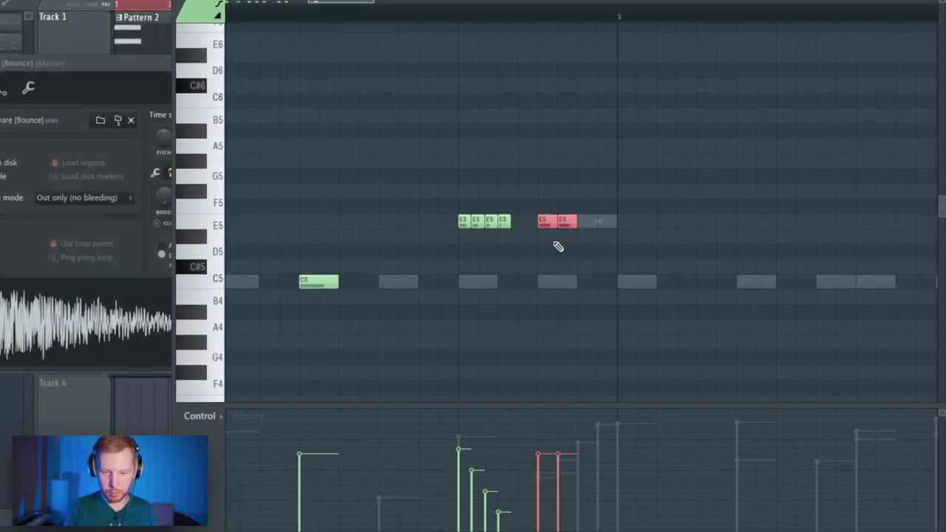
key("space")
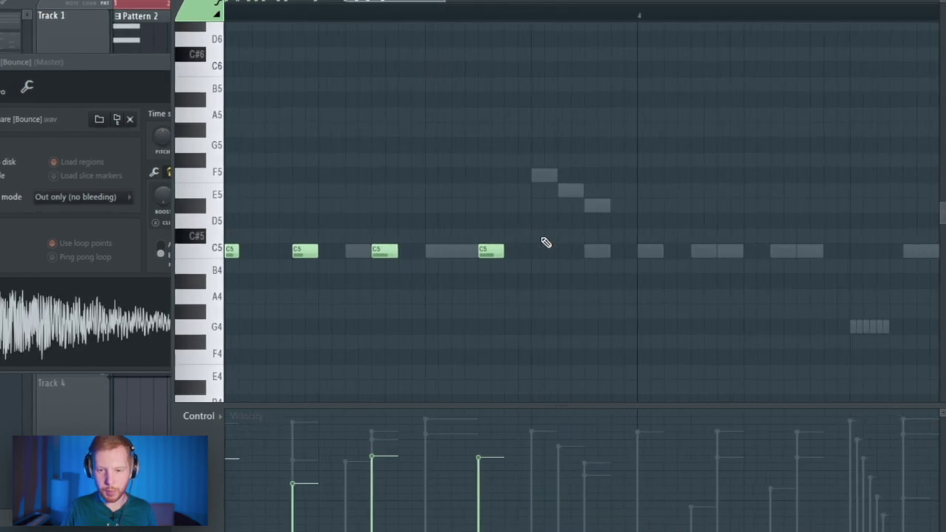
Add a D#5 note late in bar 3, slice it into eight short hits with falling velocity and audition them
left_click(548, 207)
left_click_drag(594, 184, 560, 228)
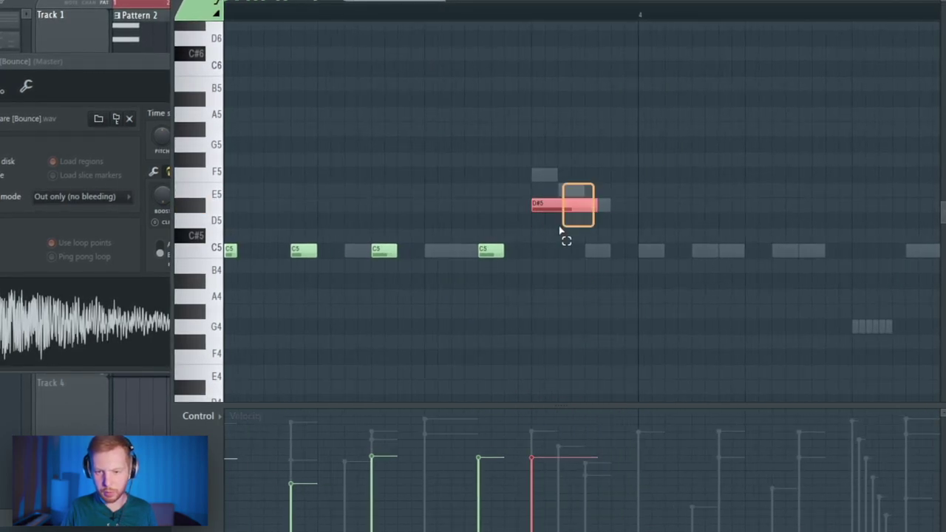
key("ctrl+u")
scroll(564, 239, "up", 2)
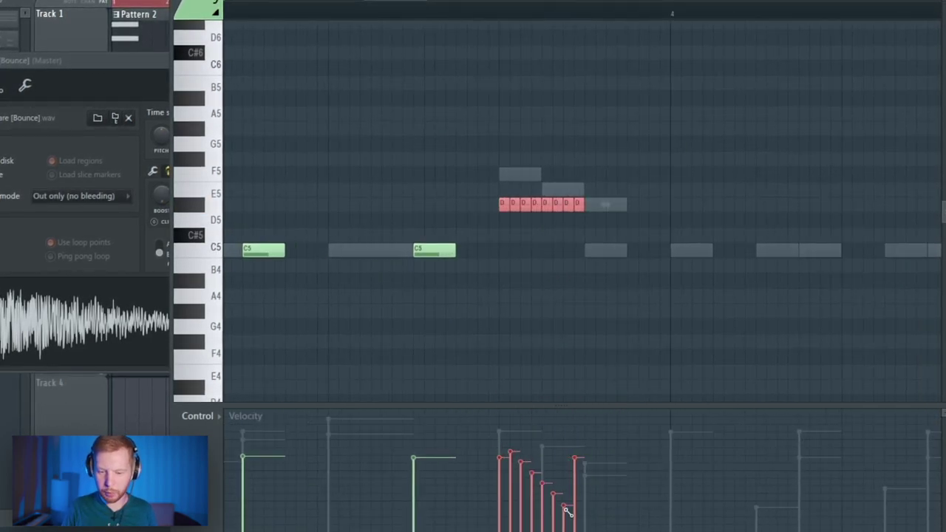
scroll(559, 243, "down", 2)
key("space")
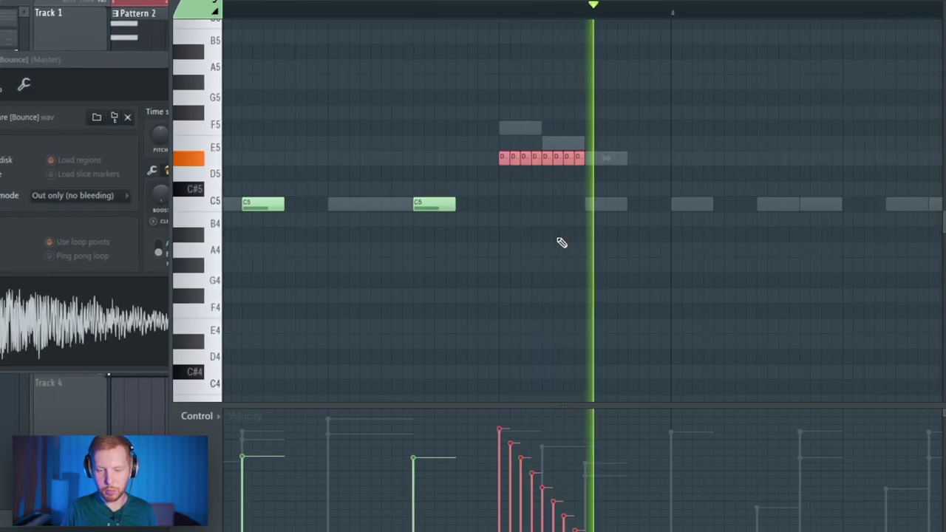
Add C5 and E5 hits from the start to the middle of bar 4 and copy the D#5 roll into its last quarter
scroll(488, 249, "down", 2)
scroll(487, 249, "down", 3)
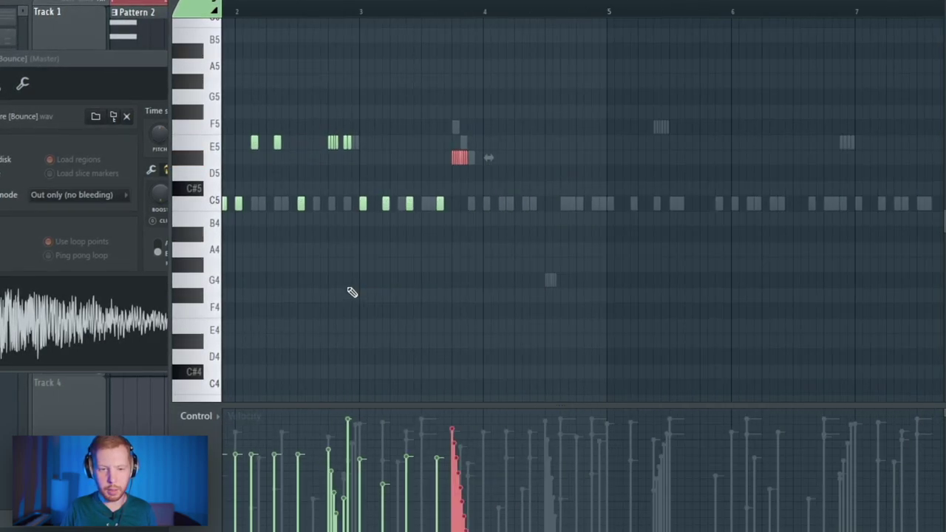
scroll(397, 253, "up", 4)
scroll(397, 252, "down", 2)
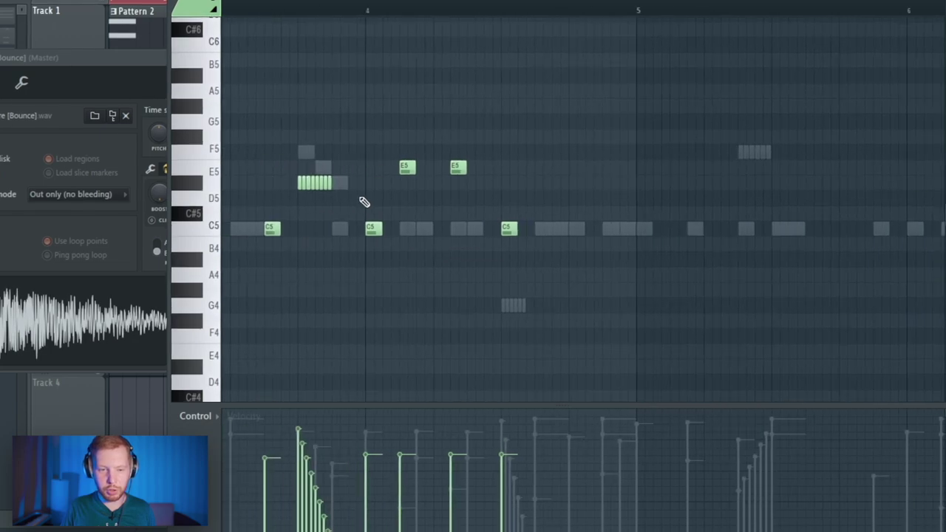
left_click_drag(312, 185, 592, 189)
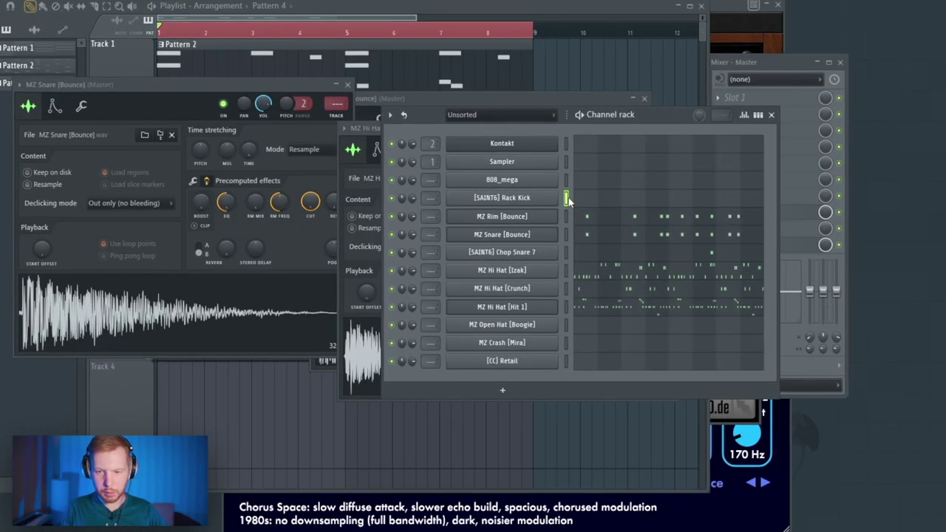
Program a syncopated C5 kick pattern across bars 1 to 8 of the Rack Kick channel, ending with two close hits
left_click(566, 190)
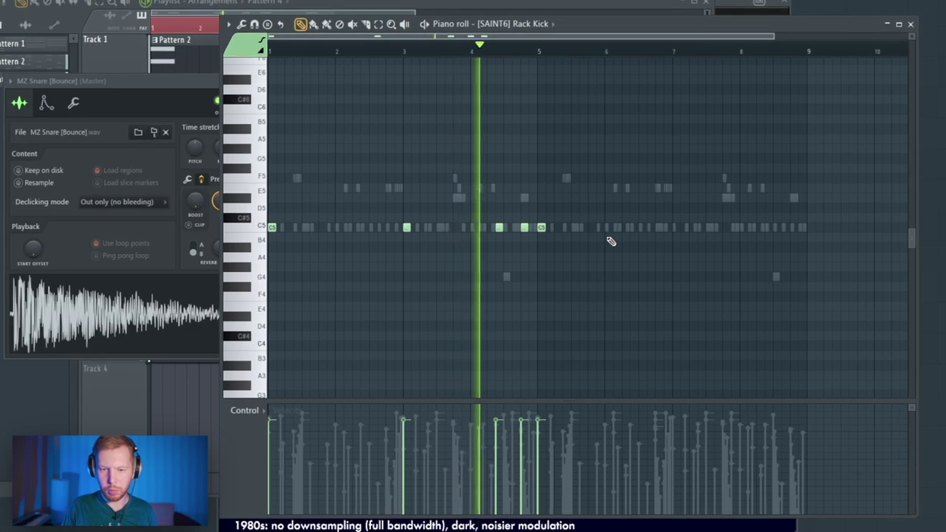
left_click(675, 227)
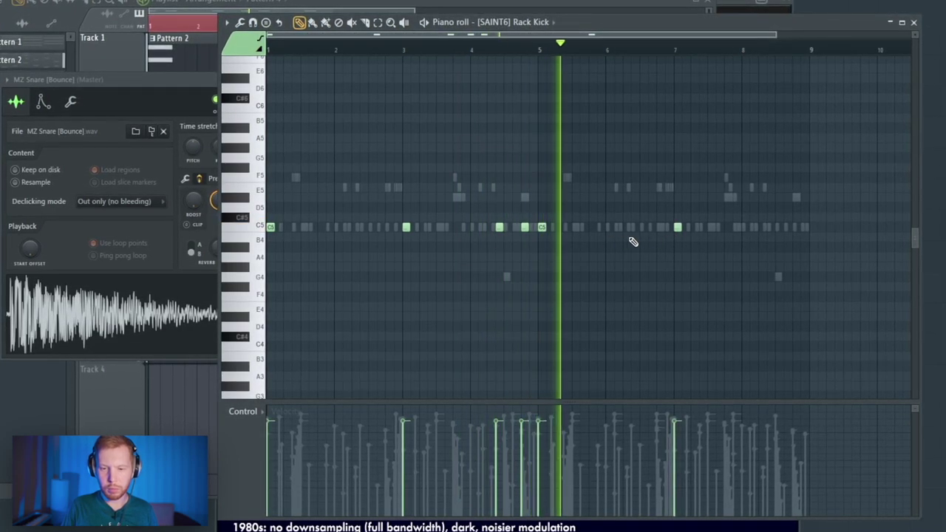
left_click(634, 227)
left_click(643, 227)
left_click(737, 227)
left_click(771, 227)
left_click(799, 227)
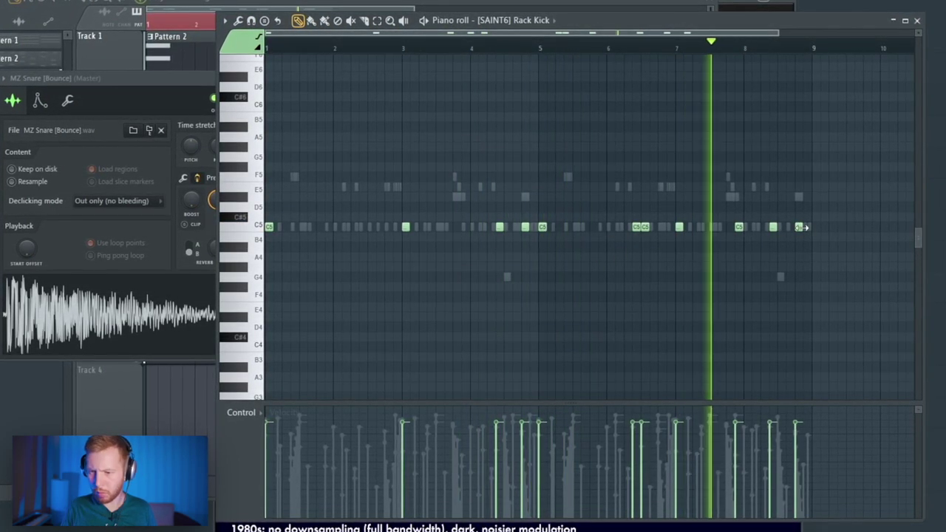
left_click(804, 226)
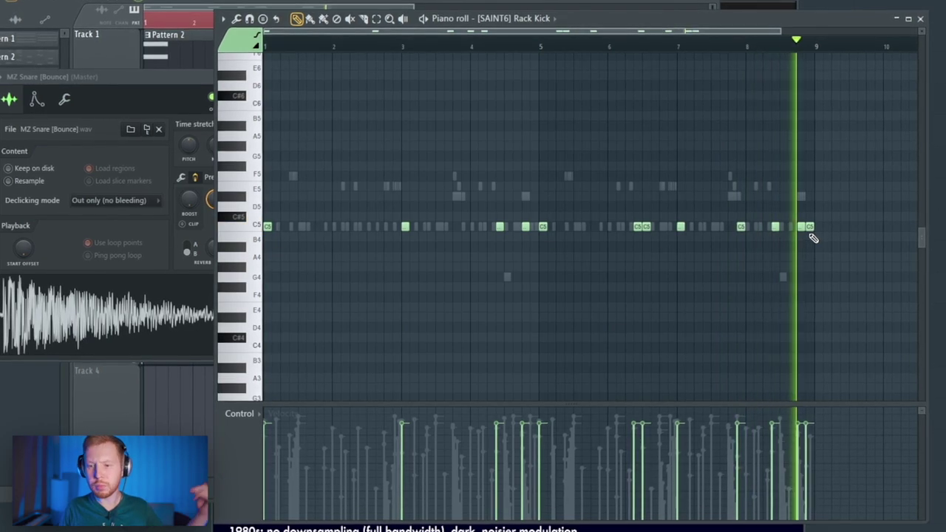
key("F7")
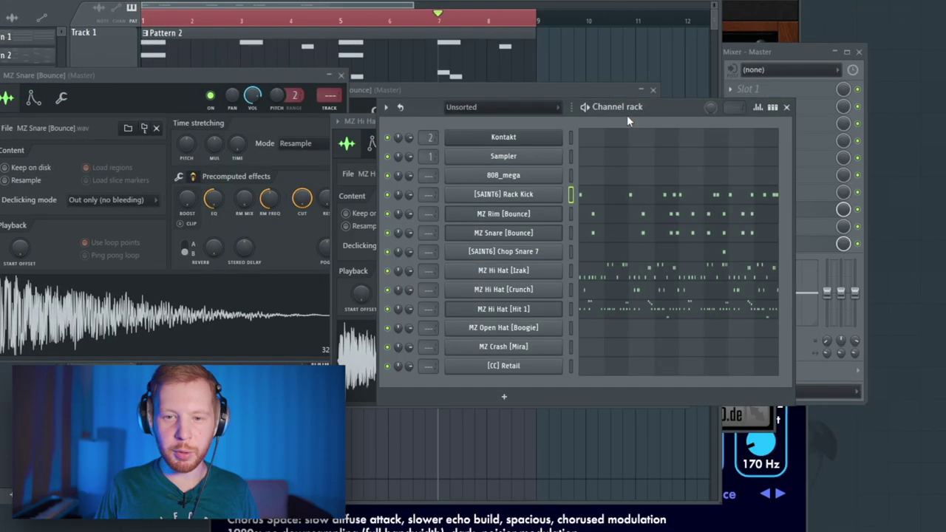
Set the 808_mega channel to cut itself
left_click_drag(664, 117, 596, 140)
left_click(481, 212)
right_click(488, 201)
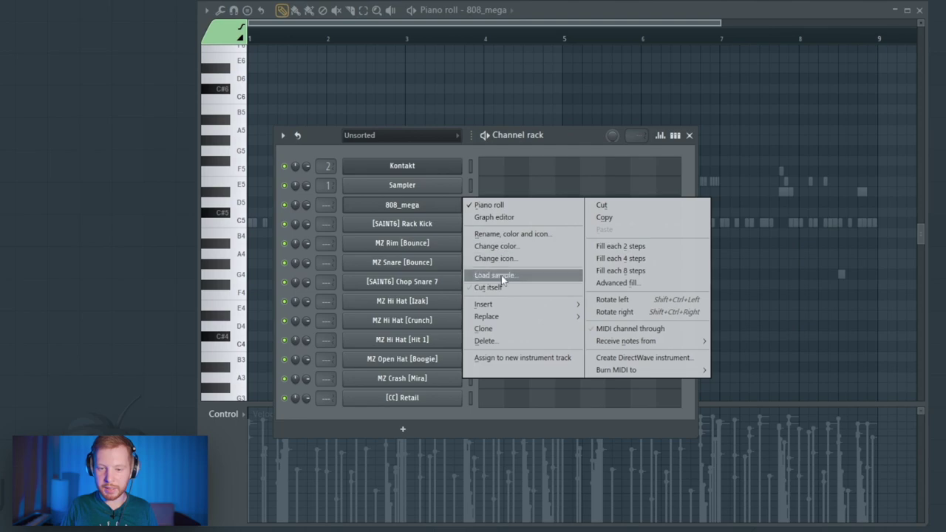
left_click(502, 287)
key("F7")
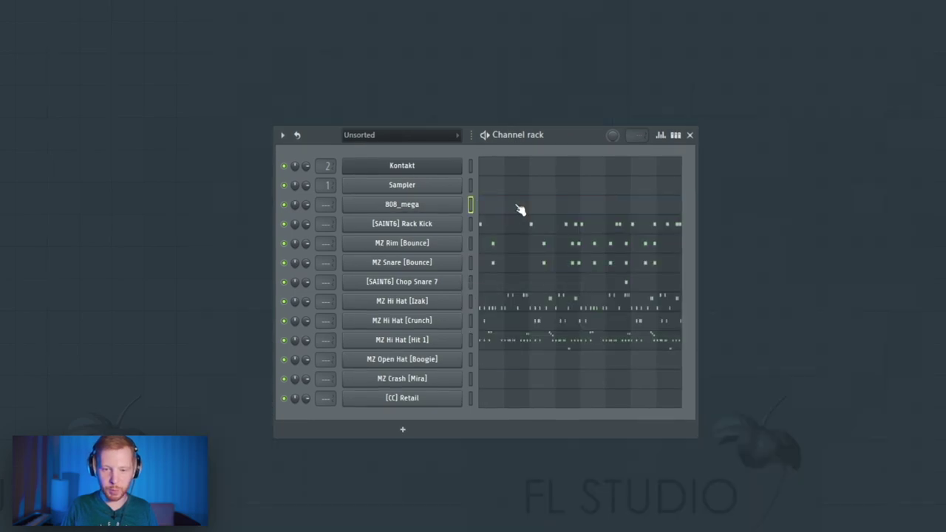
In 808_mega's piano roll, place a note at the start of bar 1, lengthen it to two beats and lower it from C#6 to C#5
right_click(424, 204)
left_click(541, 179)
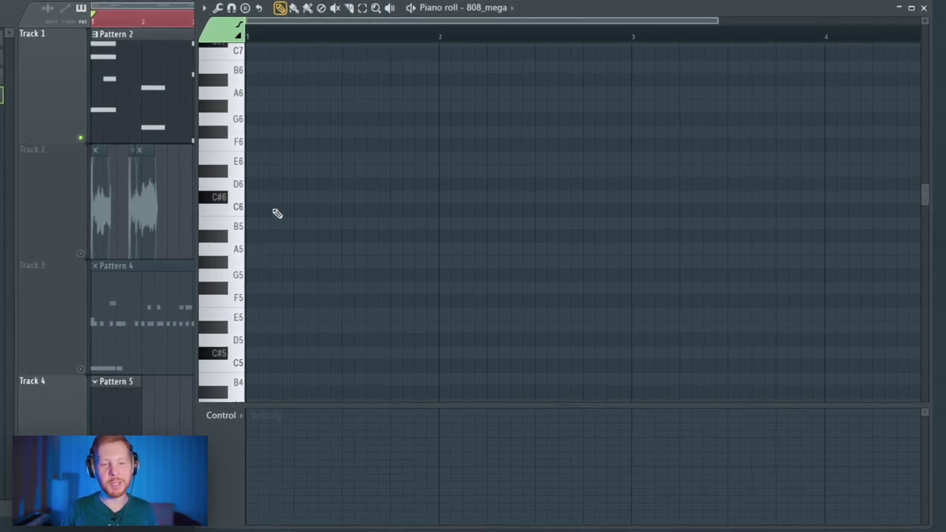
key("space")
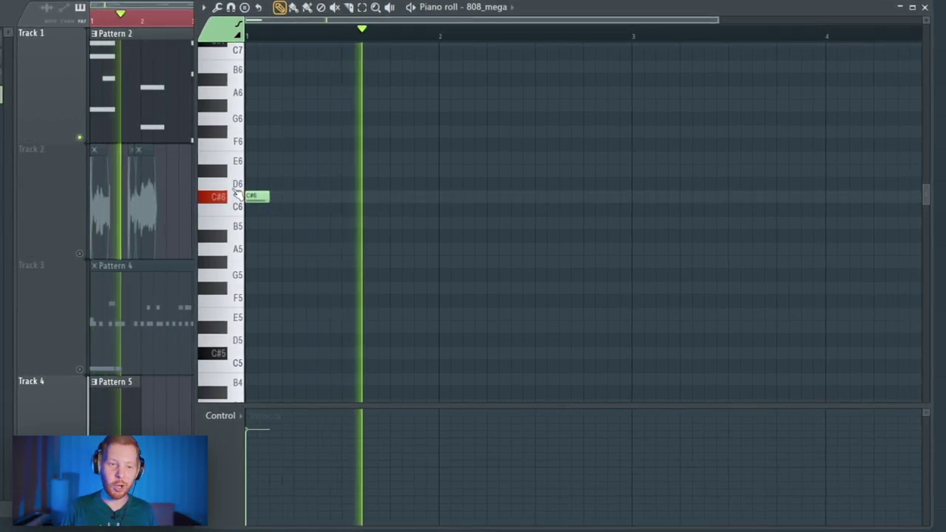
key("space")
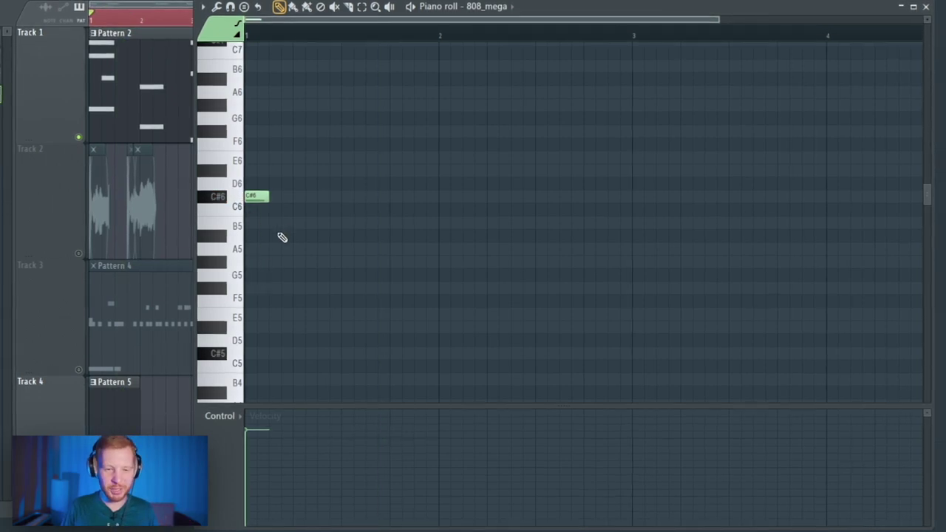
key("space")
left_click_drag(269, 195, 342, 198)
key("space")
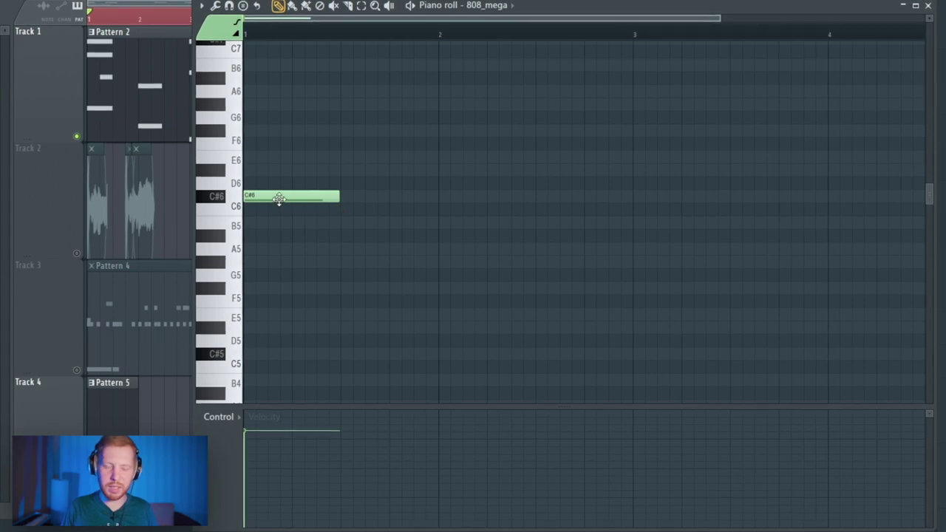
key("ctrl+Down")
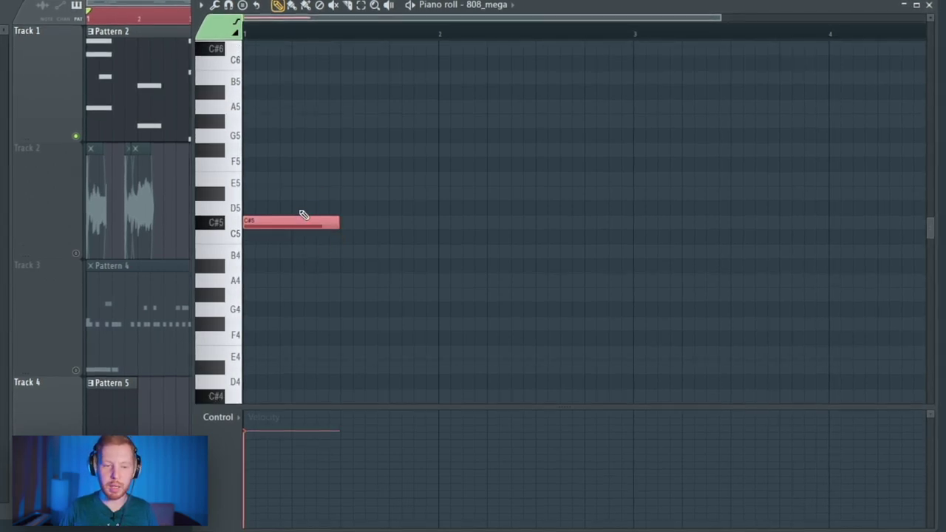
Add slide notes at C#6 on bar 1 and C#5 on beat 3, drop the C#5 velocities to zero and audition the glide
scroll(281, 122, "up", 2)
left_click(298, 140)
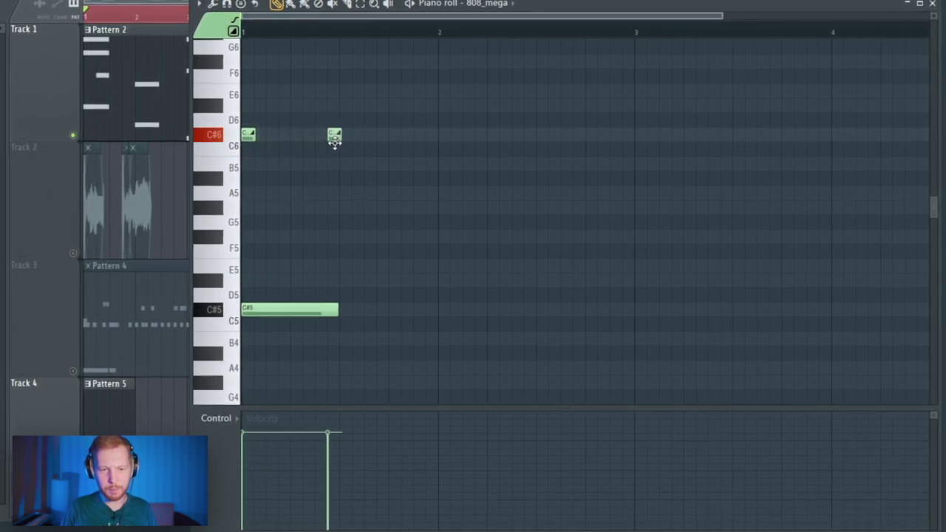
left_click_drag(302, 128, 378, 138)
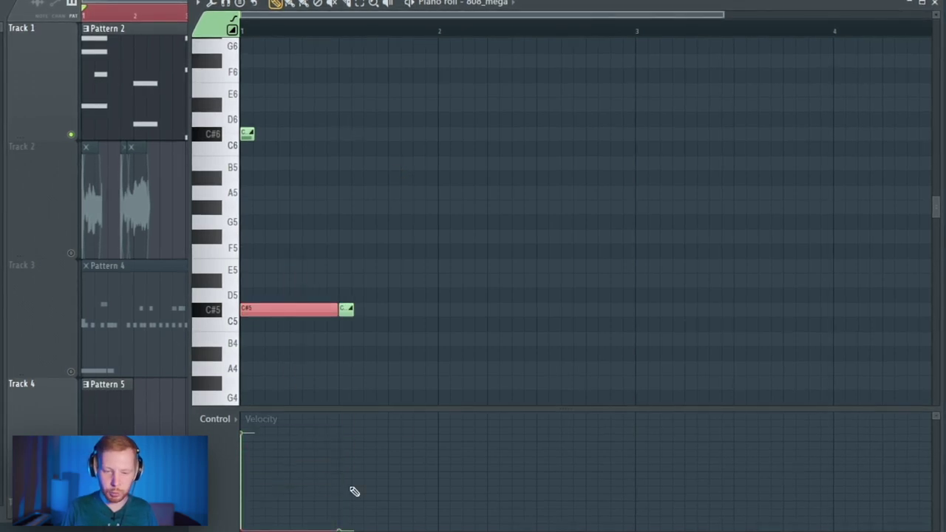
key("space")
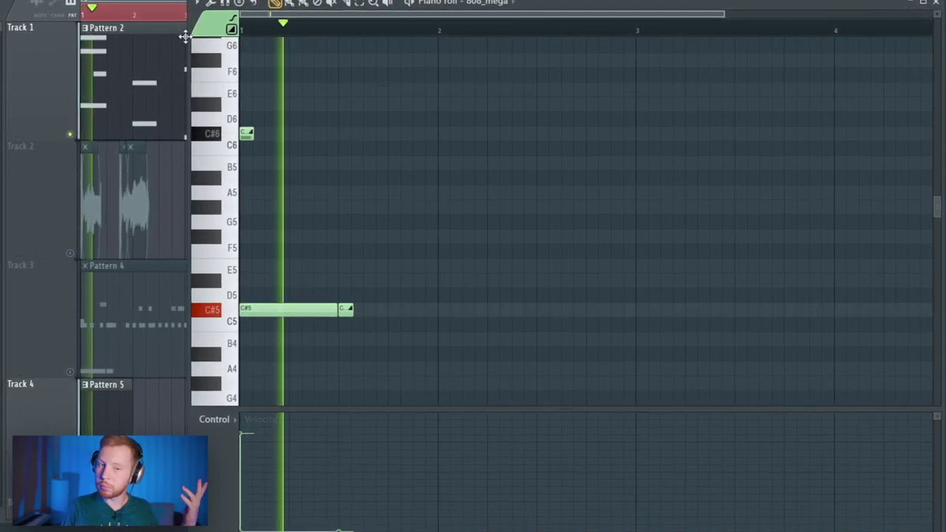
left_click_drag(353, 308, 361, 309)
key("space")
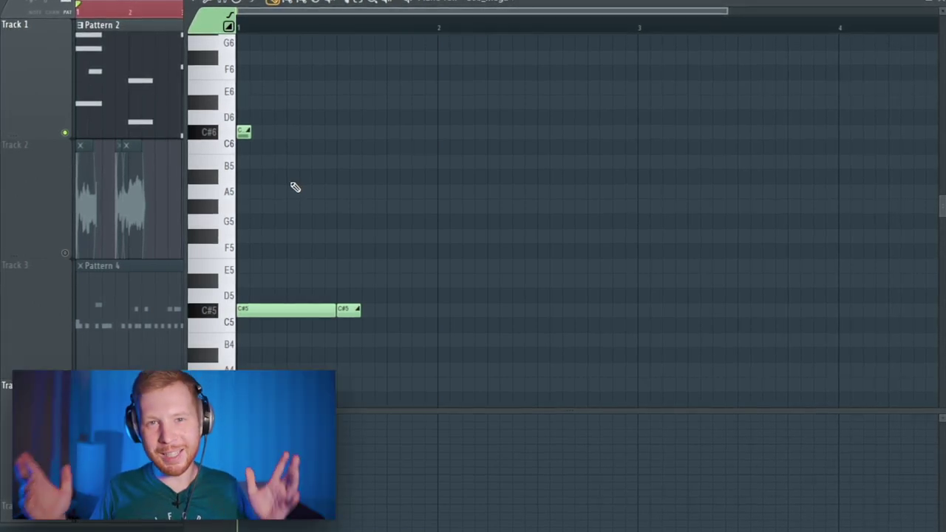
Add a two-beat A5 note on beat 2 of bar 2 with a short A6 slide note at its start and audition it
scroll(295, 191, "down", 2)
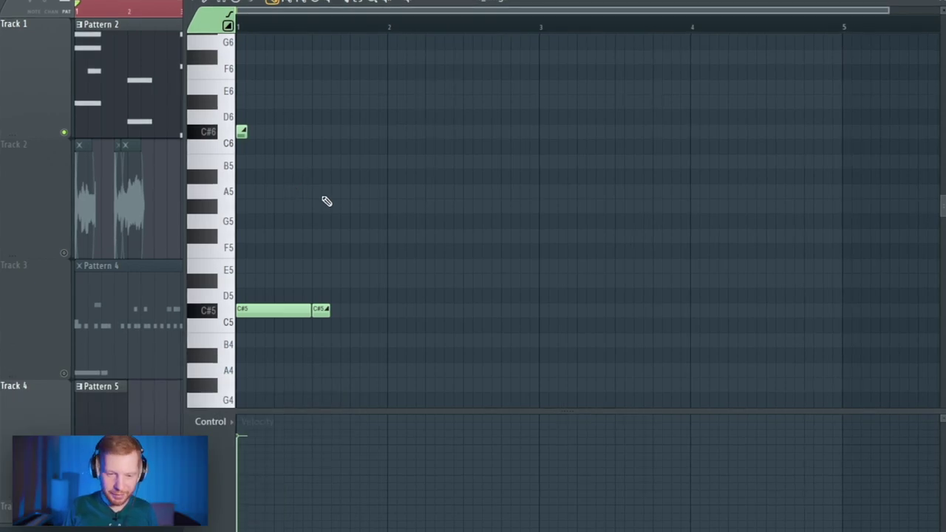
left_click(432, 191)
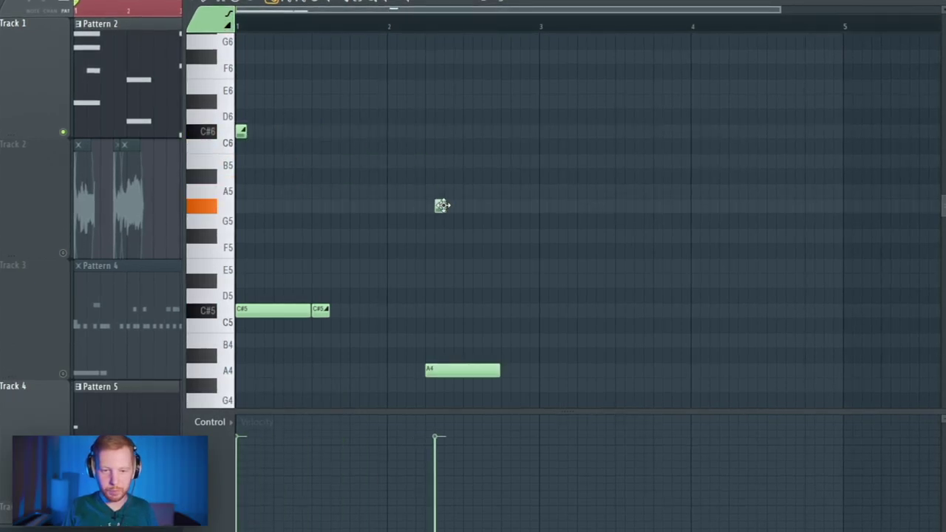
left_click_drag(441, 206, 436, 190)
key("space")
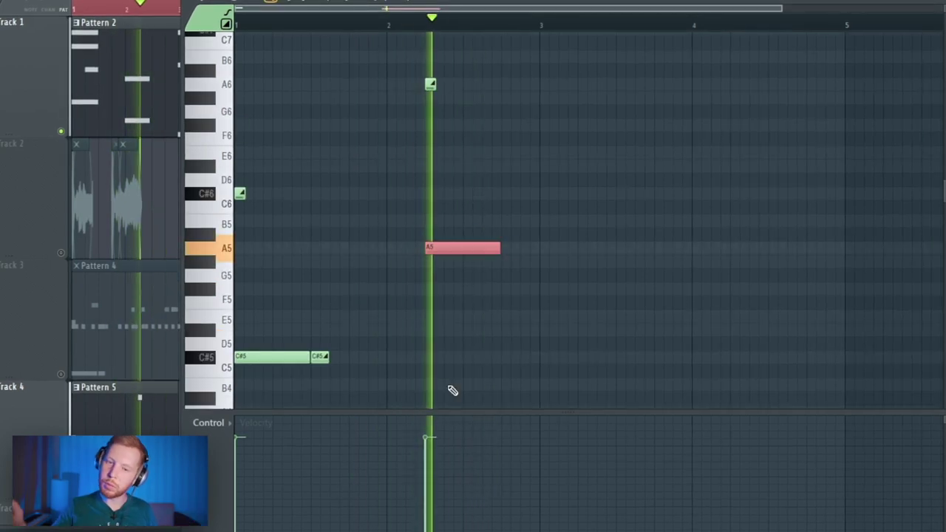
key("space")
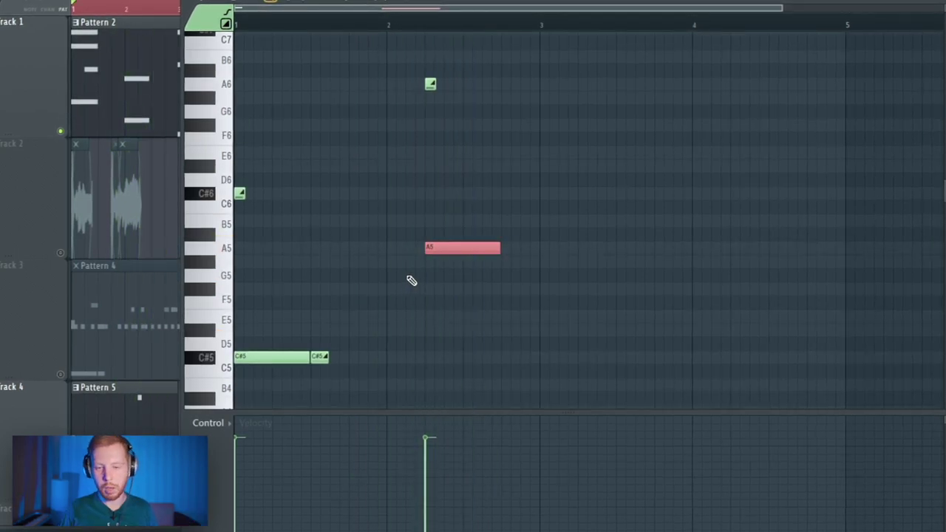
Add a one-beat A6 note with an F#5 slide on beat 4 of bar 2 and a two-beat A5 note with an F#6 slide on bar 3
scroll(411, 281, "up", 2)
key("space")
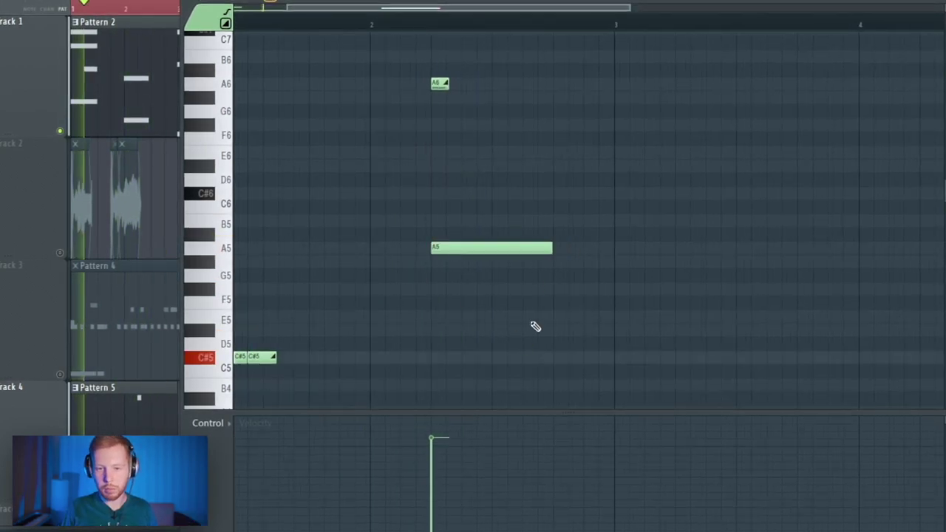
left_click_drag(573, 96, 555, 131)
key("space")
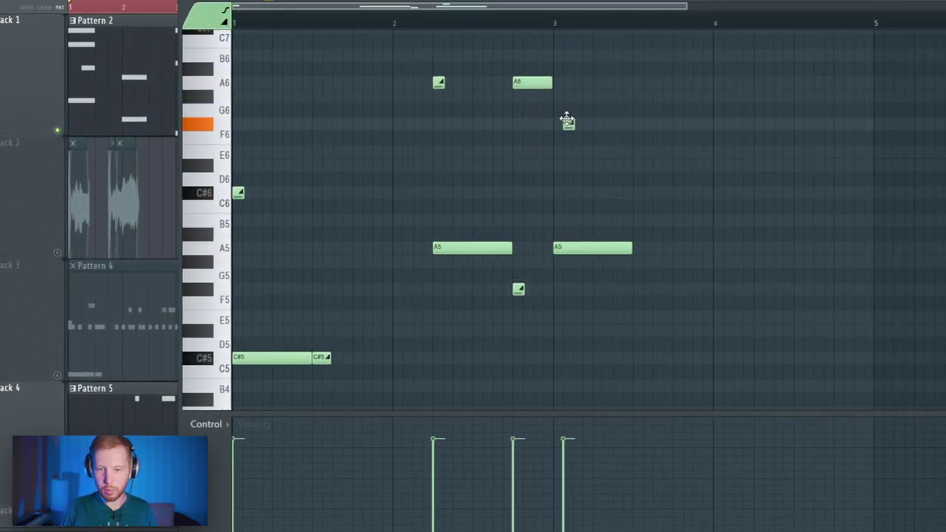
left_click_drag(566, 121, 558, 121)
key("space")
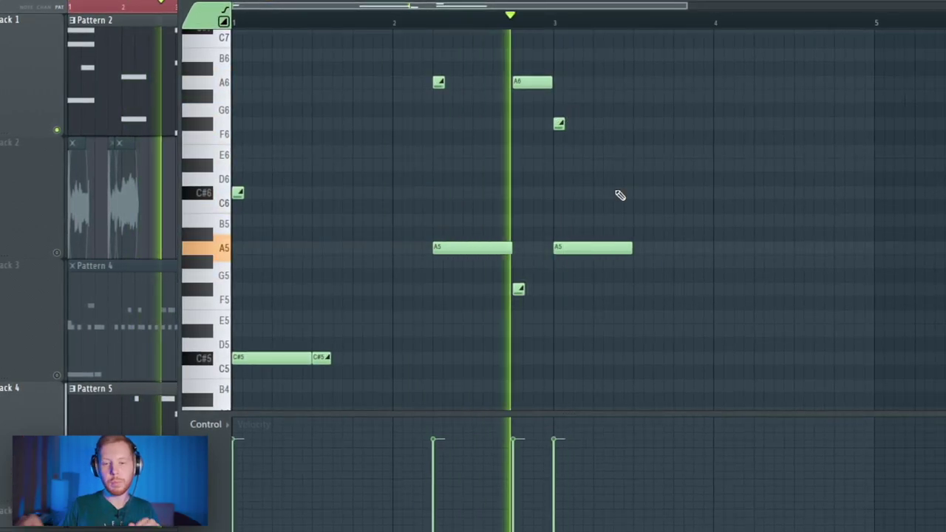
Add a C#5 slide on beat 3 of bar 3, an A5 note with an A6 slide on beat 4 and a G#5 slide on bar 4
scroll(620, 195, "up", 2, "ctrl")
scroll(715, 185, "right", 2)
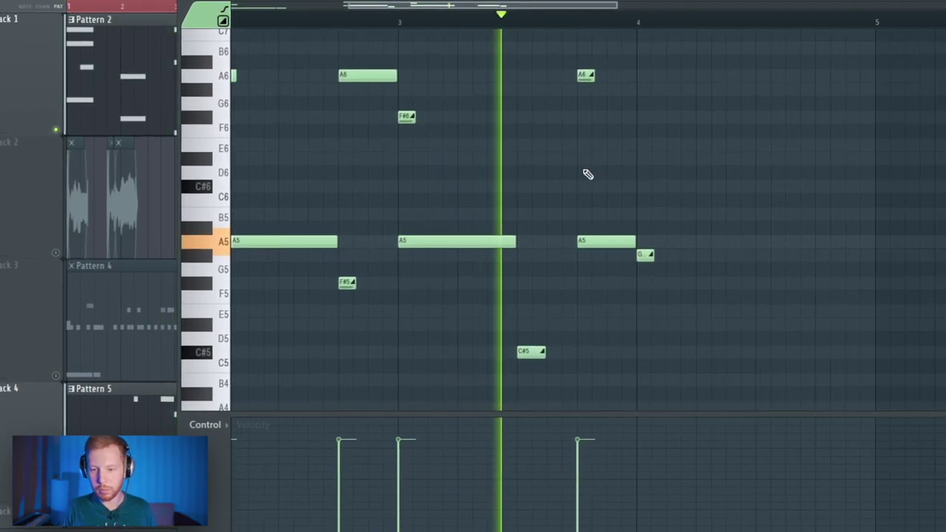
key("space")
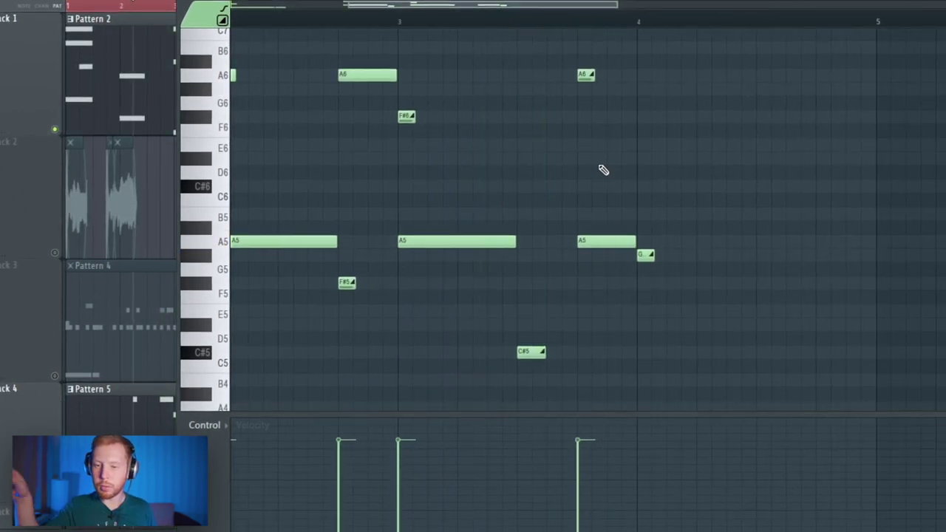
In bar 4, add a G#5 note with a G#6 slide on beat 2 and three half-beat G#6 notes with G#7 and E7 slides from beat 3
scroll(603, 170, "up", 3)
scroll(603, 170, "right", 2)
left_click(609, 156)
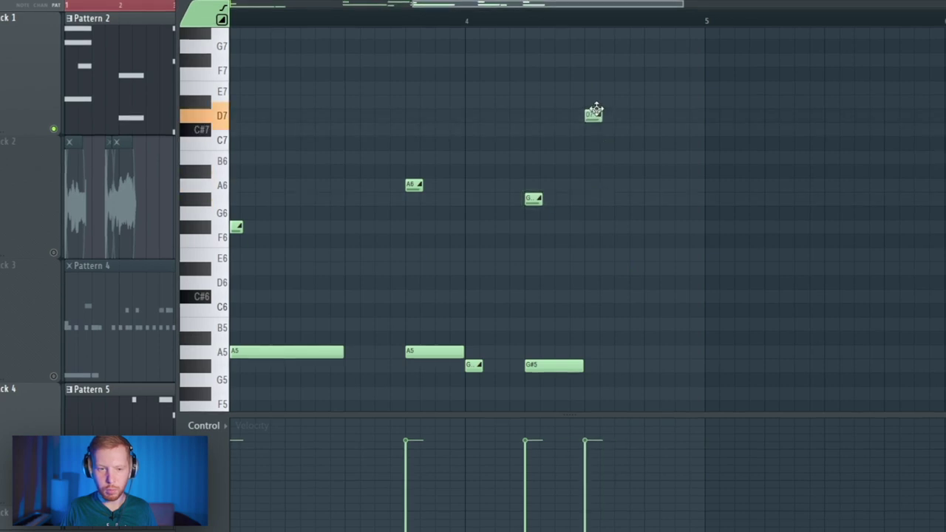
left_click_drag(596, 109, 596, 52)
left_click(623, 69)
left_click_drag(660, 124, 667, 219)
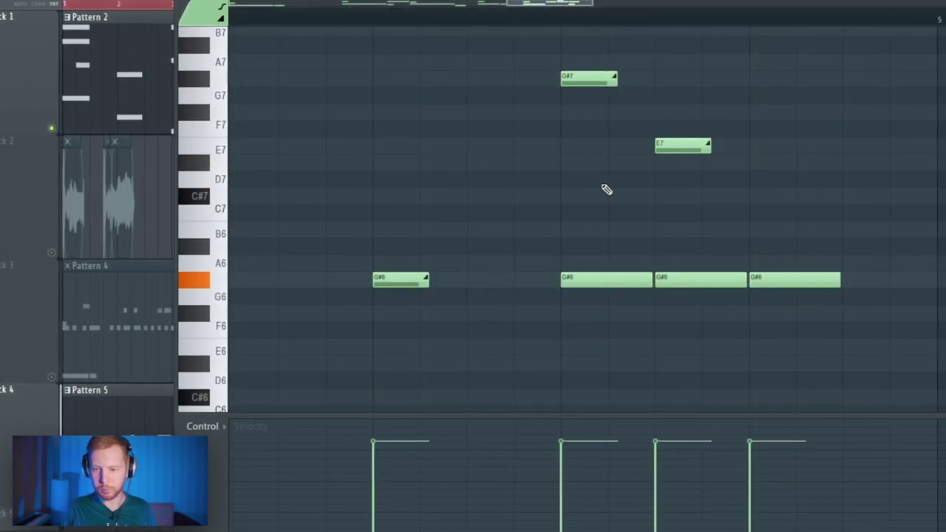
Shorten the G#7 and E7 slide notes in bar 4 and add a short G#7 slide just before the E7 one
left_click_drag(555, 66, 719, 155)
left_click(588, 118)
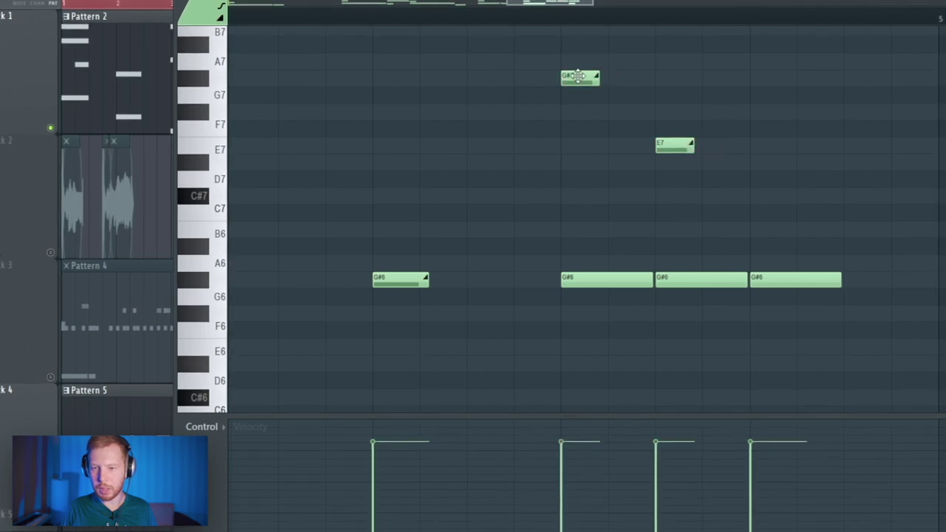
left_click(656, 78)
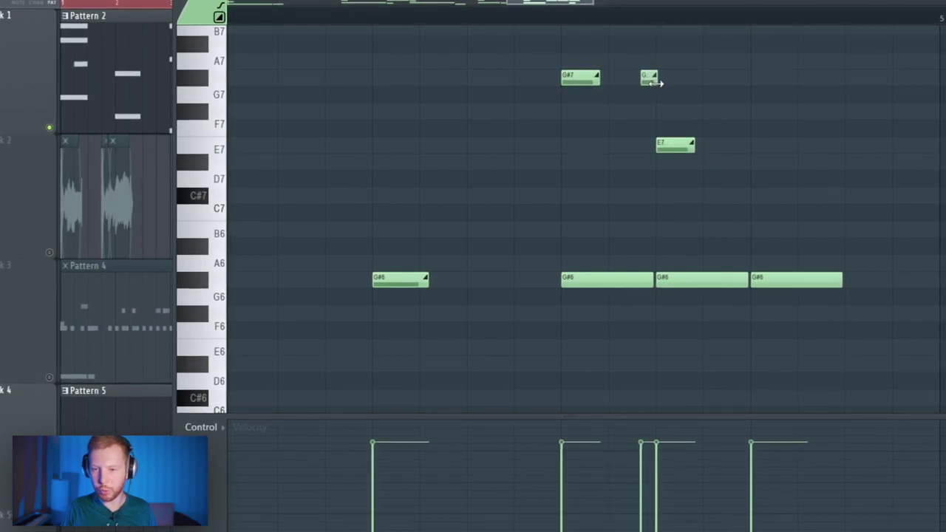
Move the short G#7 slide just before the E7 slide in bar 4 down two octaves to G#5 and play the bassline
left_click(651, 78)
key("ctrl+Down")
scroll(647, 105, "down", 2)
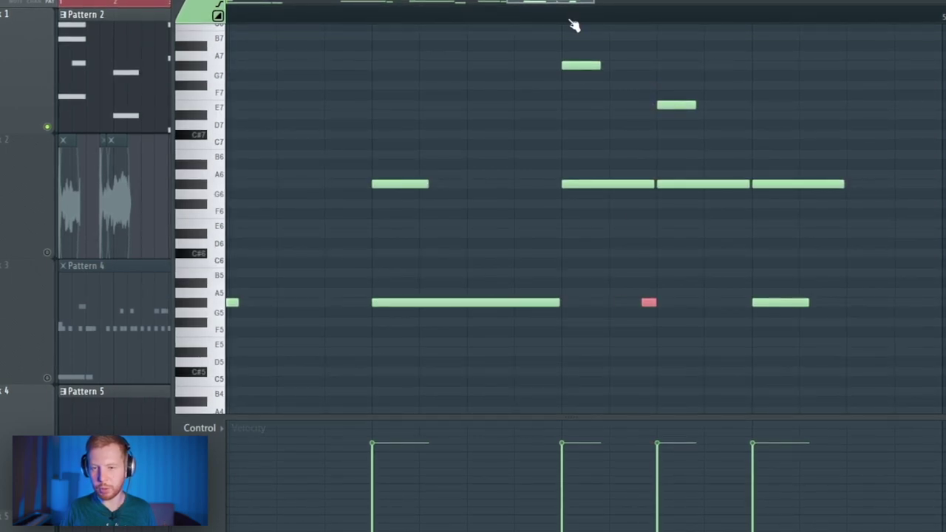
key("space")
key("space")
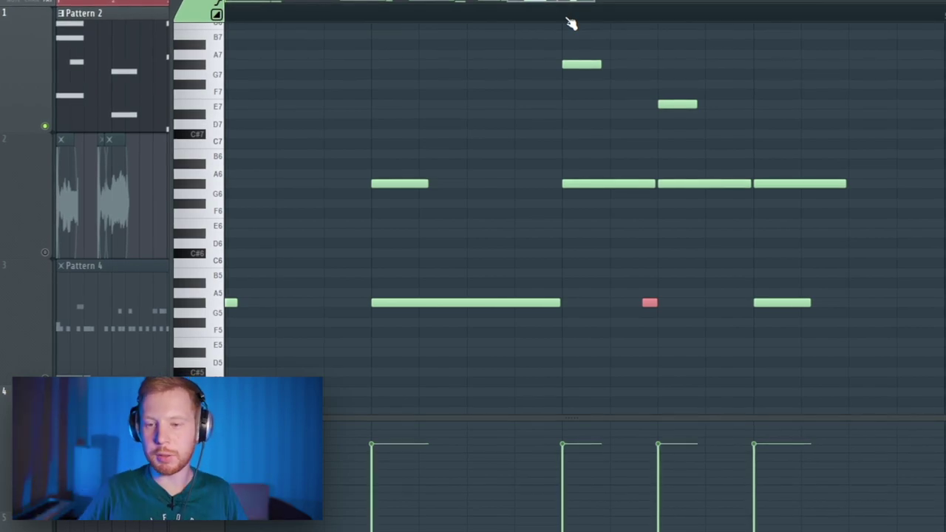
left_click_drag(310, 69, 405, 297)
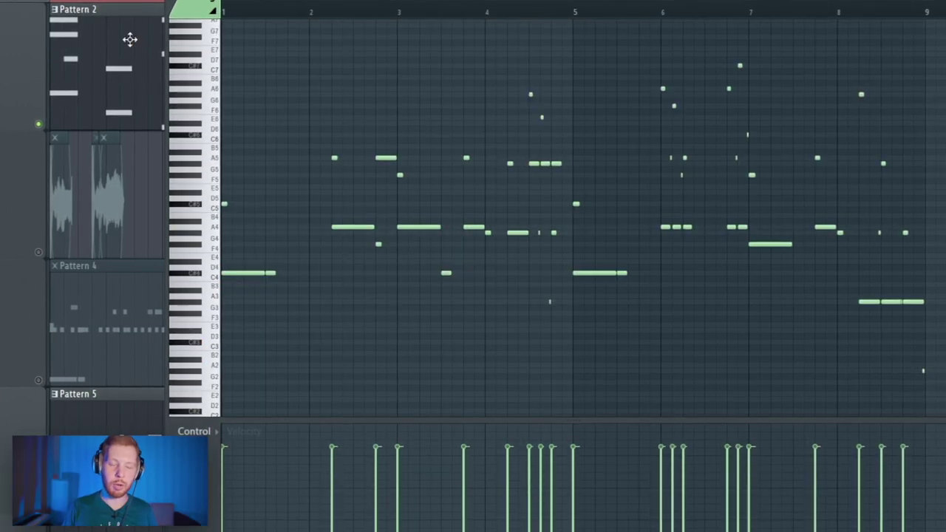
key("space")
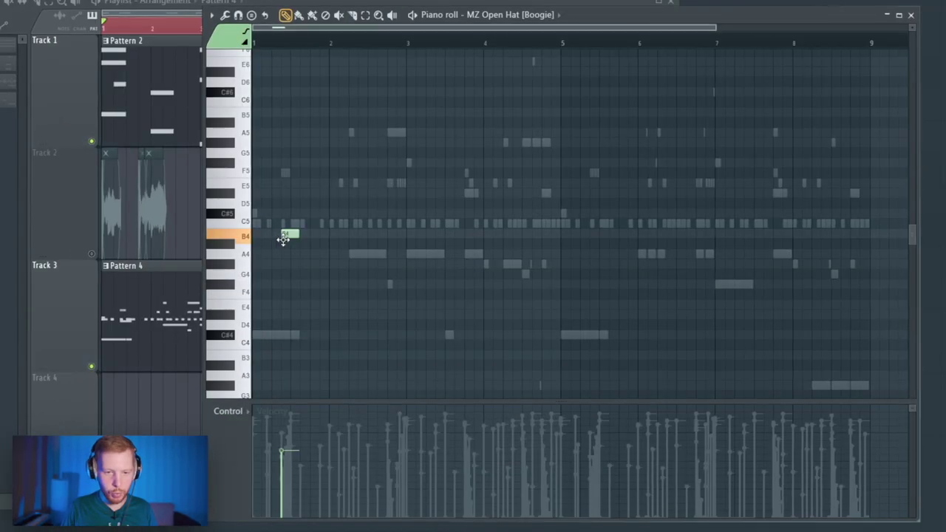
Program open-hat C5 notes on beat 2 of odd bars and beat 4 of even bars, and add a crash at the start of bar 1
left_click_drag(283, 238, 281, 222)
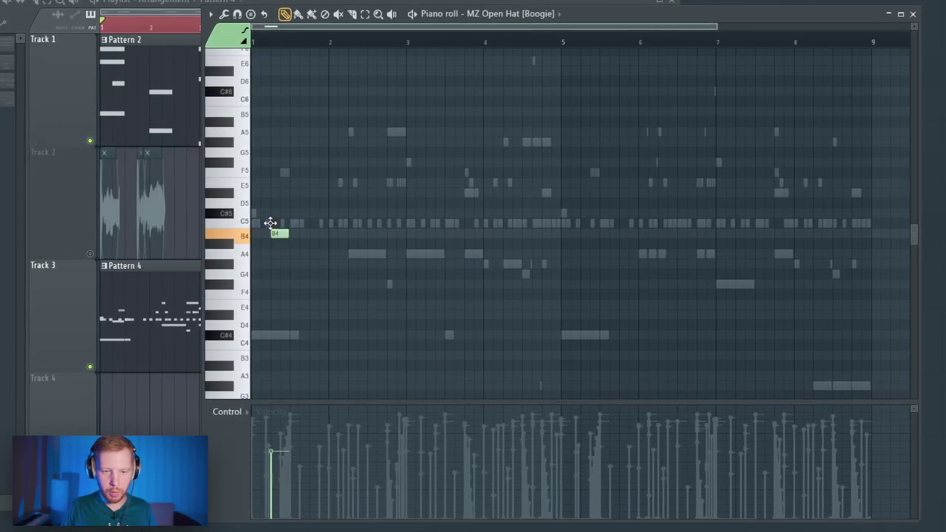
key("space")
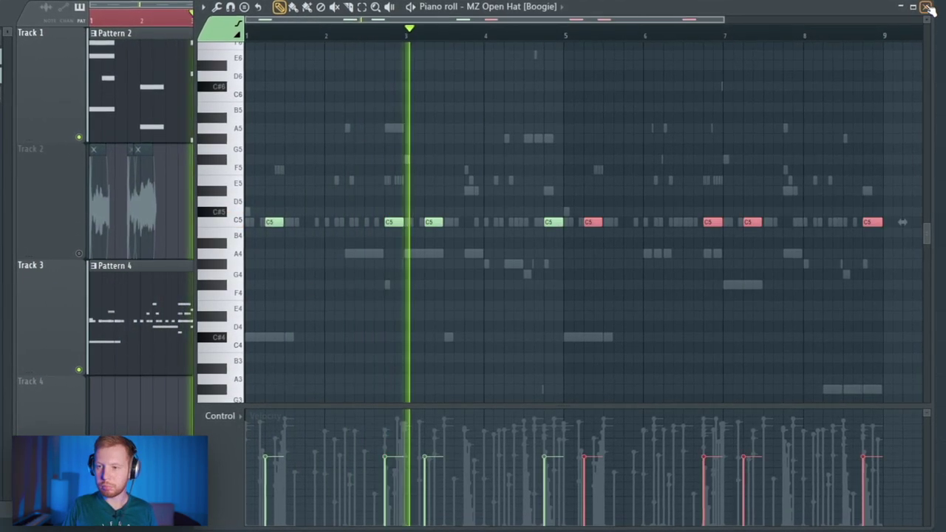
left_click(926, 7)
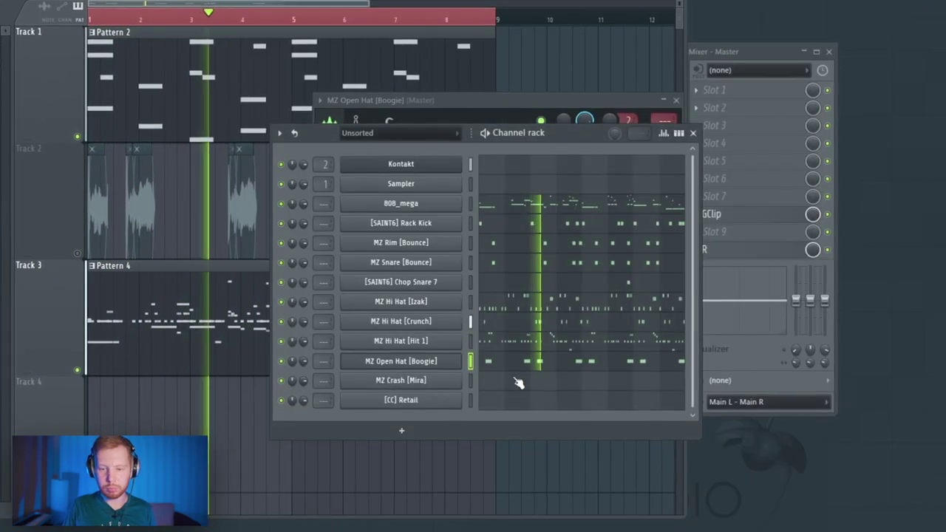
left_click(399, 382)
key("F7")
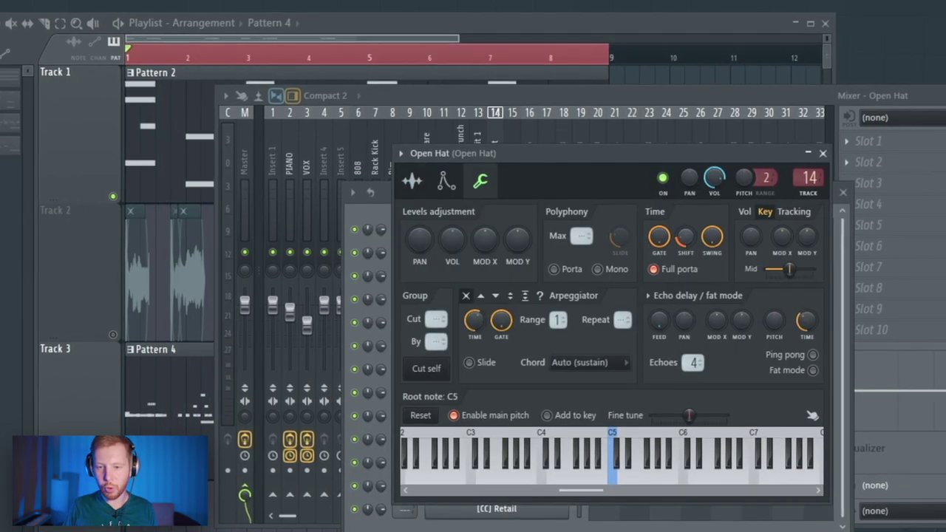
Open the miscellaneous time settings of the Hi Hat and Hi Hat Crunch channels
key("Escape")
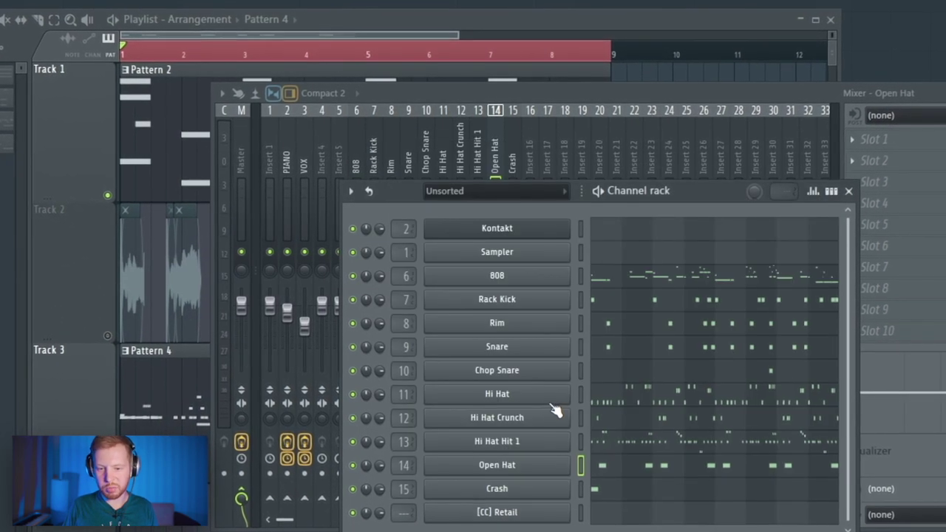
left_click(530, 397)
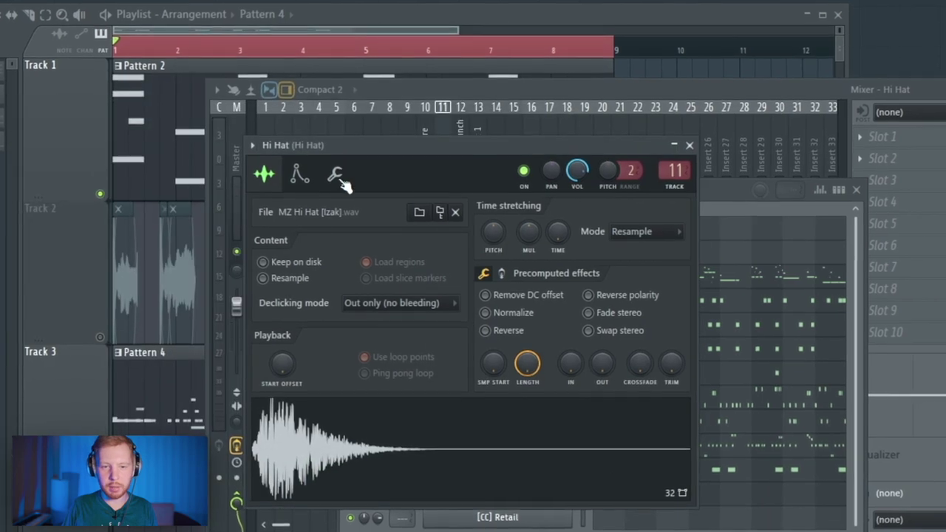
left_click(336, 176)
left_click(690, 144)
left_click(614, 239)
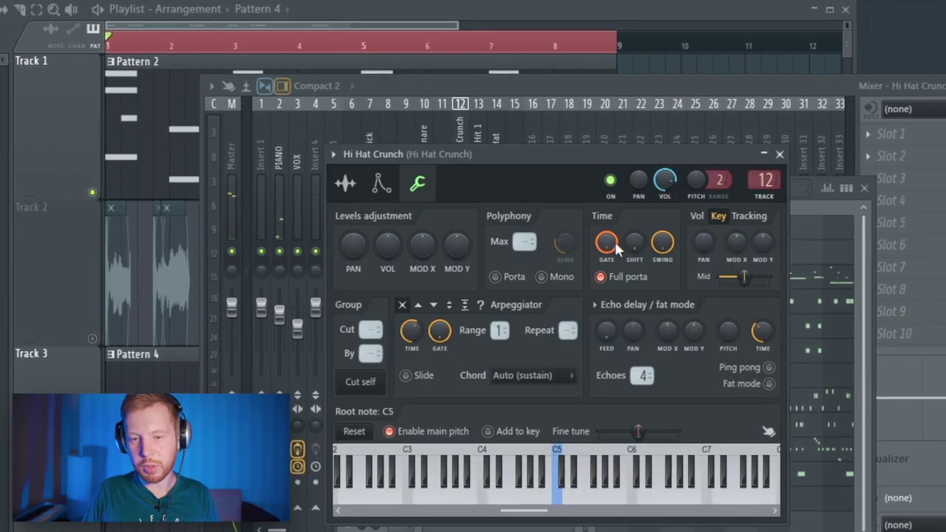
Route the rim and snare tracks to a Snares bus, and send the Snares and hats buses only to ALL DRM
key("space")
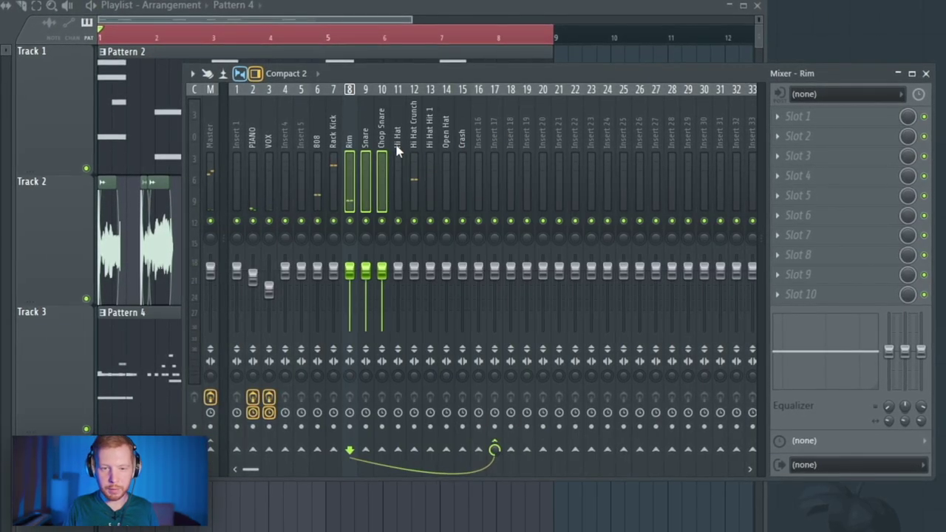
right_click(527, 450)
left_click(580, 474)
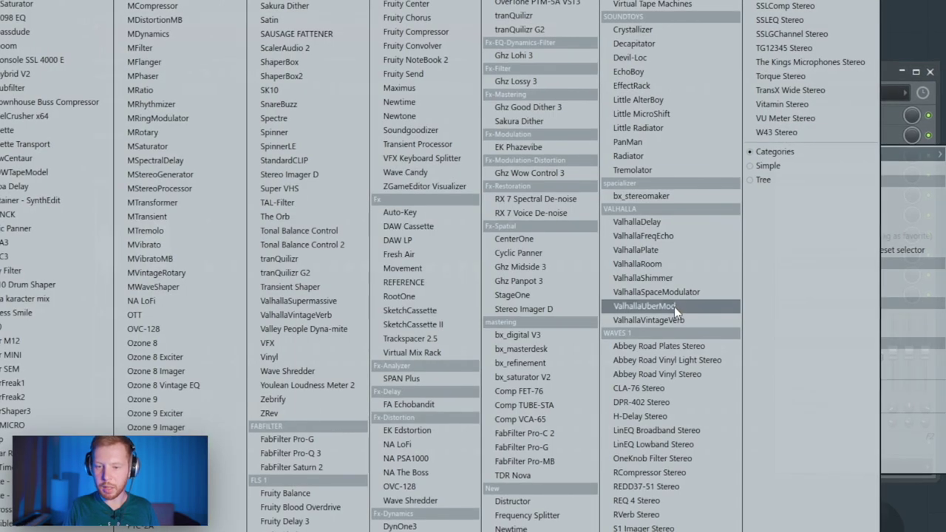
Load ValhallaVintageVerb in slot 2 of mixer insert 16 with the Snare Hall preset and adjust its decay time
left_click(674, 307)
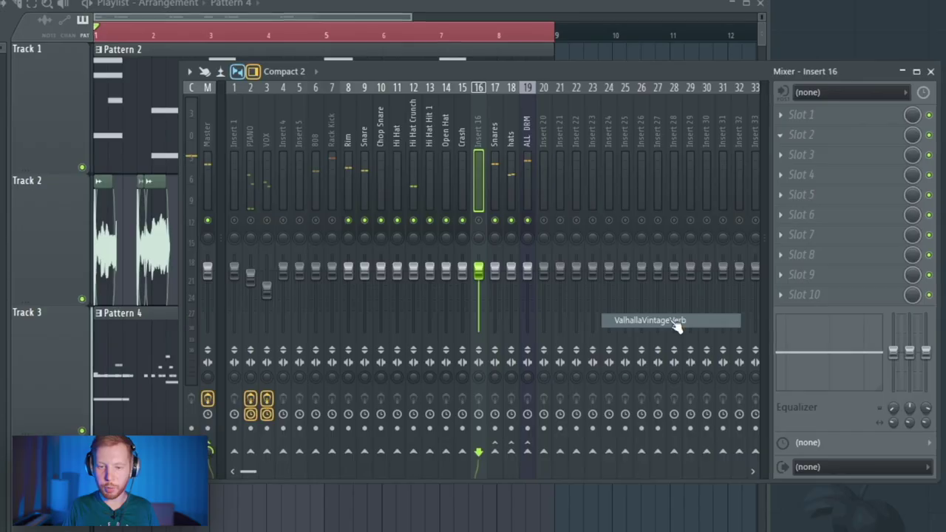
left_click_drag(225, 110, 413, 112)
left_click(654, 370)
mouse_move(597, 235)
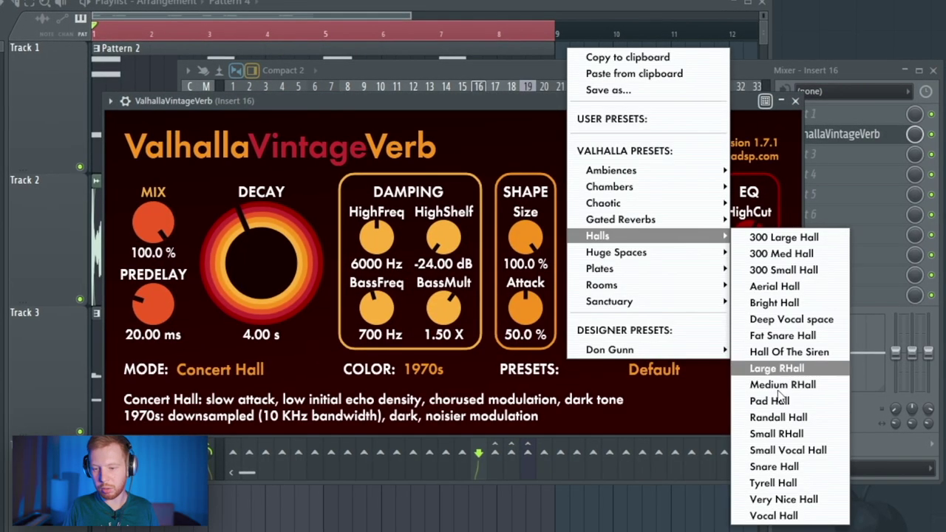
left_click(775, 466)
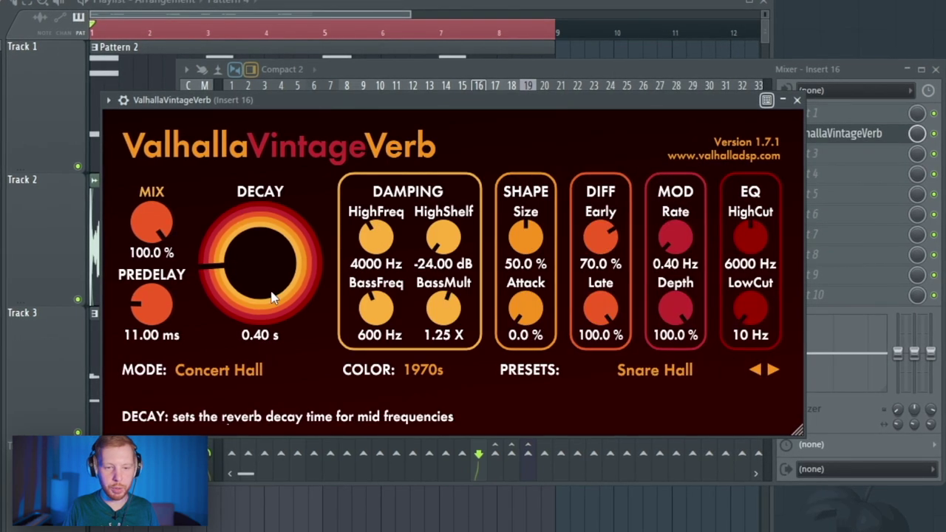
left_click_drag(272, 294, 273, 275)
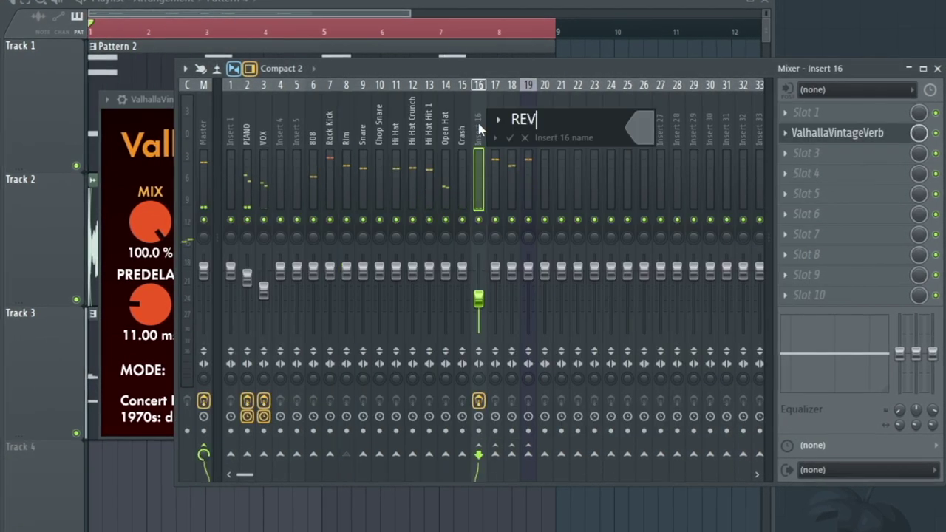
Rename insert 16 as REV and send the Snare track and the Hi Hat through Crash tracks to it
left_click(362, 133)
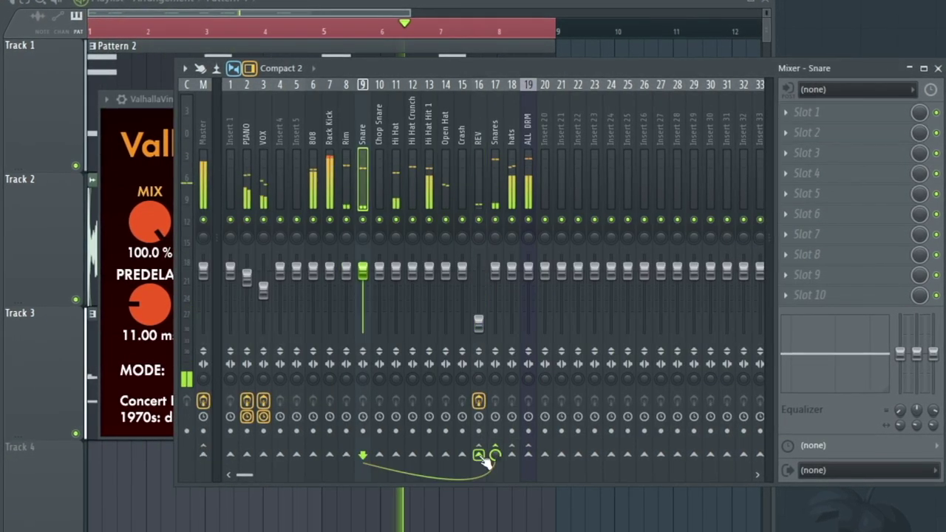
left_click(395, 133)
left_click(462, 133)
left_click(479, 436)
left_click(362, 184)
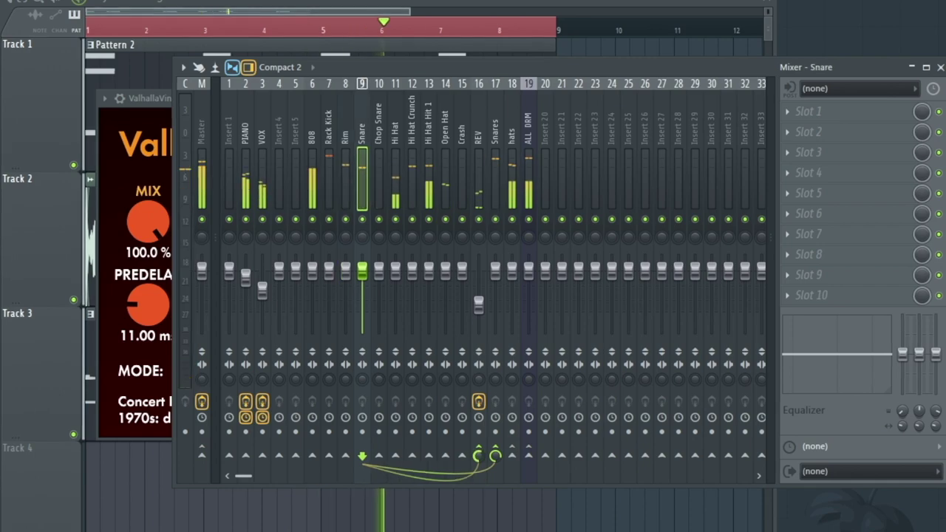
Route the REV track only to the ALL DRM bus
left_click(481, 222)
right_click(528, 456)
left_click(562, 481)
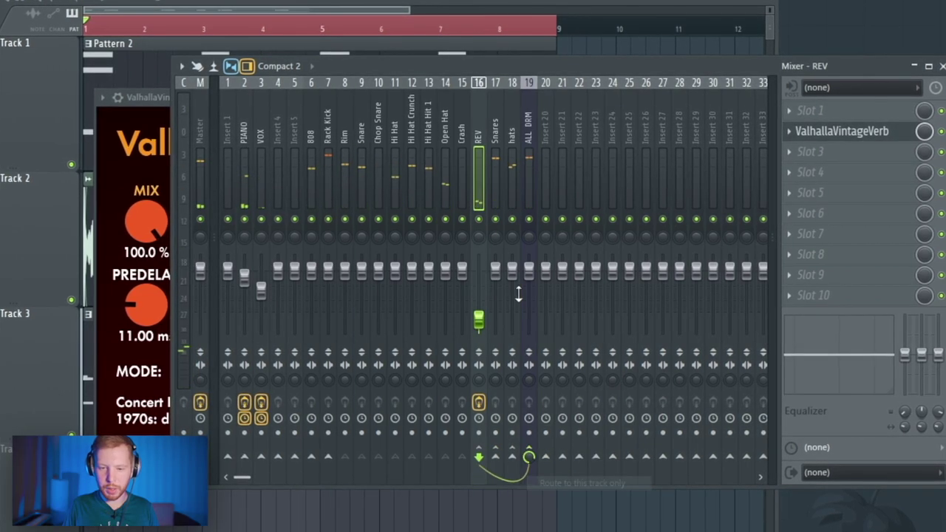
Solo the ALL DRM bus and load FabFilter Saturn 2 in its slot 3
left_click(531, 222)
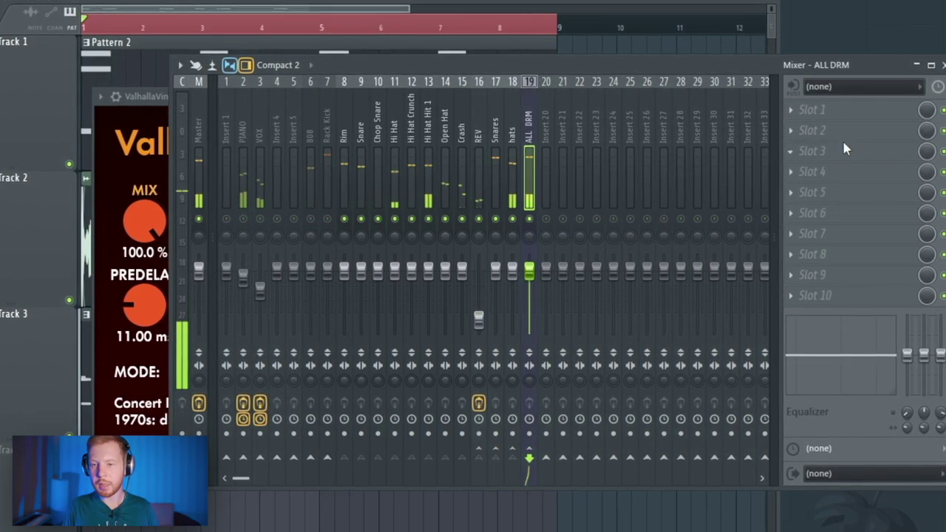
left_click(843, 151)
left_click(306, 482)
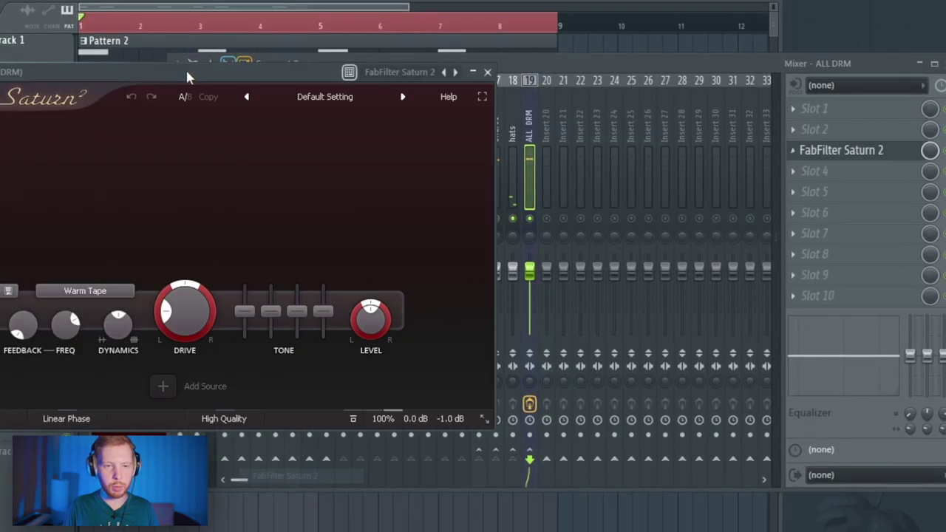
left_click_drag(186, 68, 439, 85)
Split Saturn 2 into two bands with the Clean Tube style on the upper band and adjust that band's drive
left_click(358, 304)
left_click(460, 337)
left_click(560, 218)
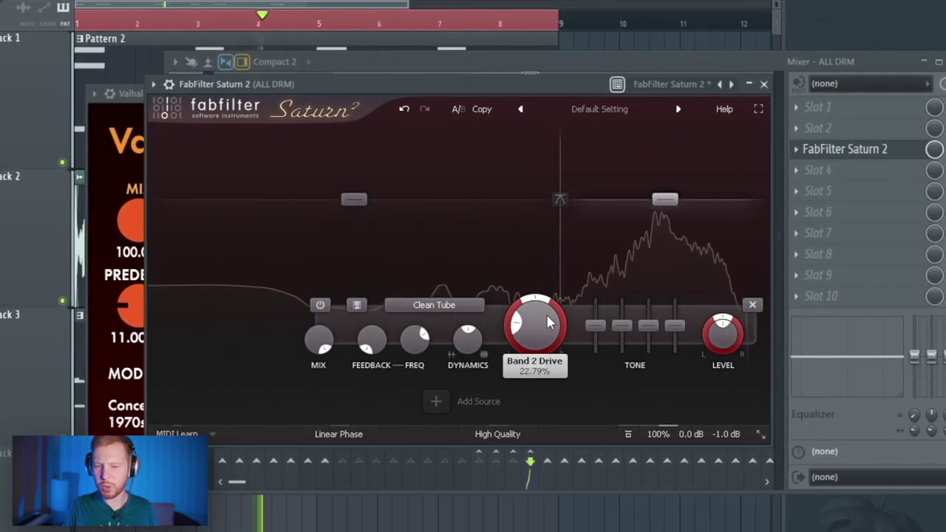
left_click_drag(548, 316, 546, 326)
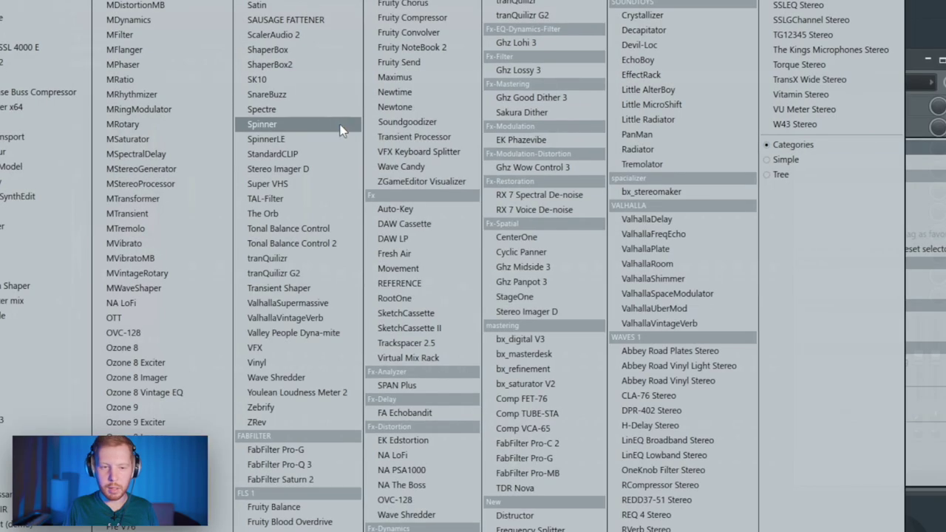
Load Ozone 8 Imager in slot 2 of the hats bus, turn on Stereoize and set the lowest crossover to 265 Hz
left_click(163, 376)
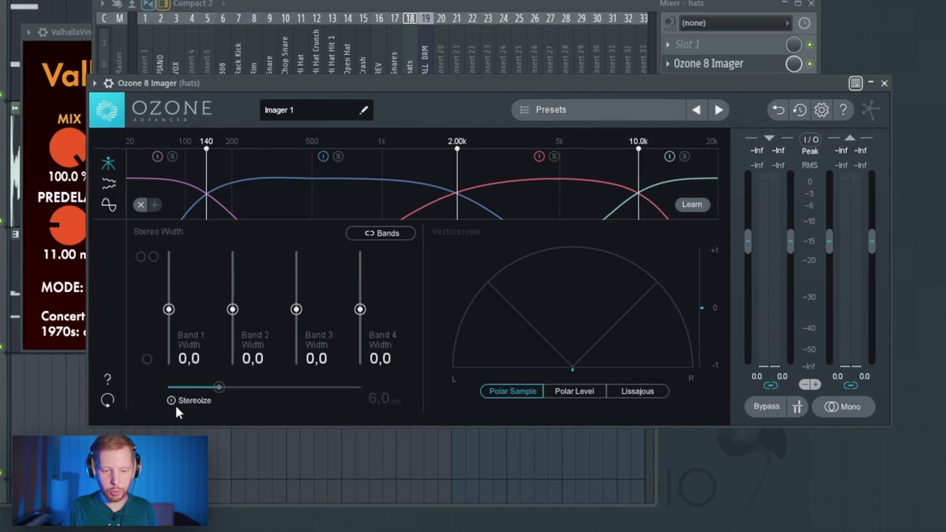
left_click(181, 399)
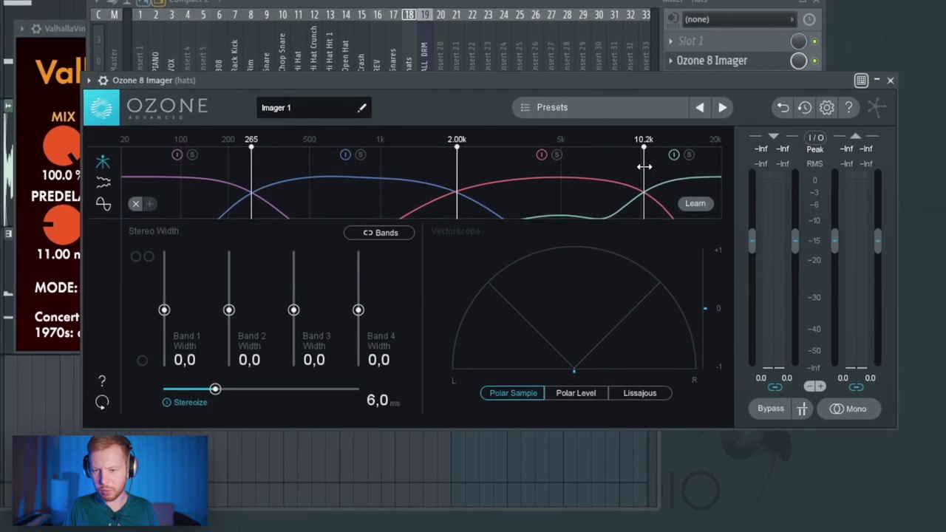
Raise the imager's top crossover frequency and adjust the stereo width of bands 2 and 3 on the hats
left_click_drag(640, 181, 677, 181)
mouse_move(289, 308)
left_mouse_down()
mouse_move(302, 213)
mouse_move(304, 290)
left_mouse_up()
left_click_drag(223, 311, 220, 303)
left_click_drag(285, 299, 287, 312)
left_click_drag(220, 305, 220, 302)
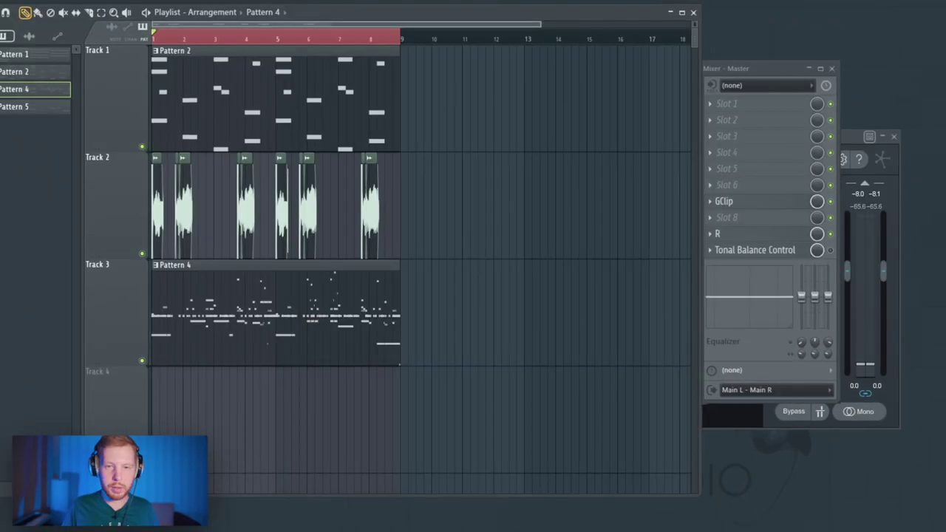
Split Pattern 4 by channel onto tracks 3 to 12 and place the full loop at bar 17, with Pattern 2 at bar 1
key("F9")
key("F6")
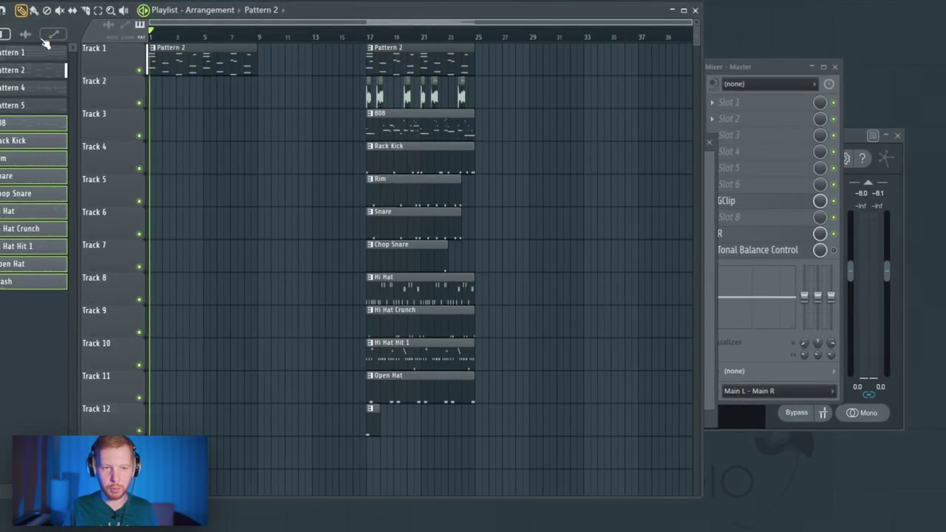
Copy the rim, snare and hi-hat clips into bars 1 to 8, with Hi Hat from bar 5, and repeat the loop clips across bars 9 to 24
left_click_drag(513, 272, 203, 385)
left_click(308, 302)
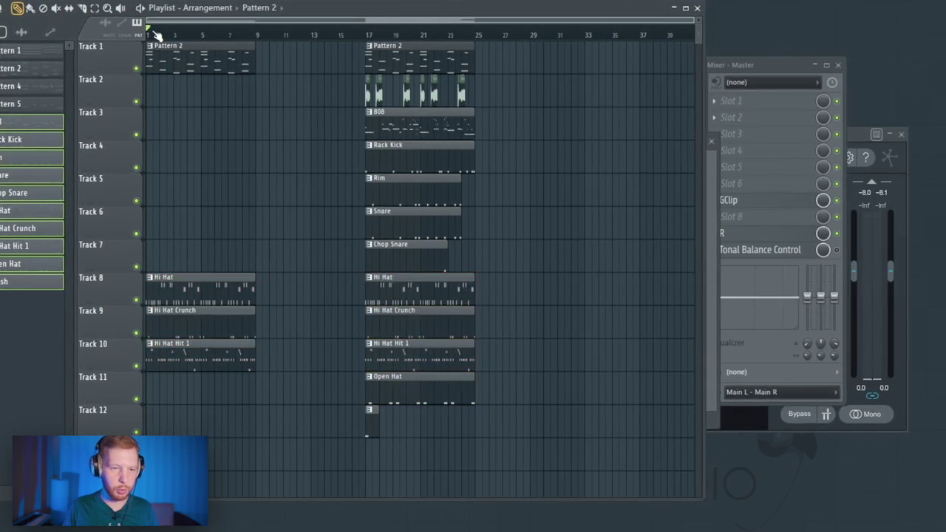
scroll(185, 349, "up", 2)
left_click_drag(440, 173, 254, 216)
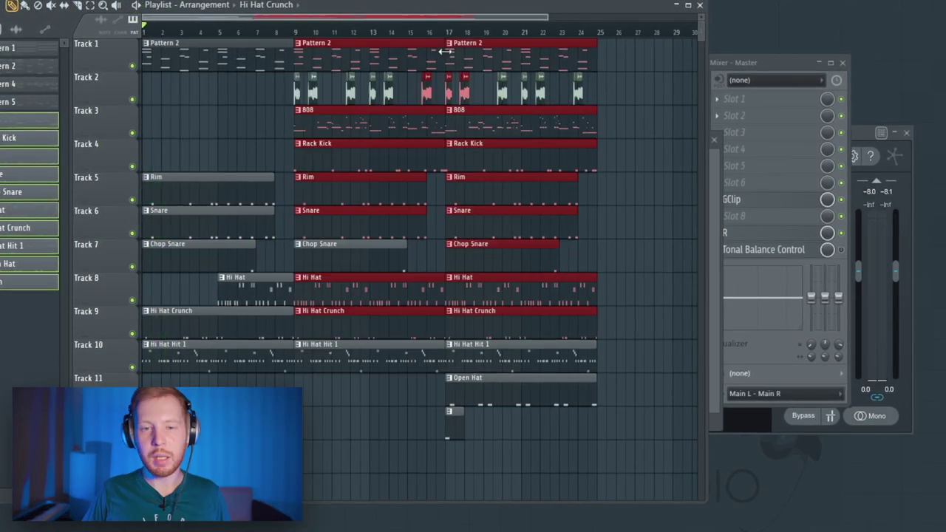
left_click_drag(412, 38, 473, 344)
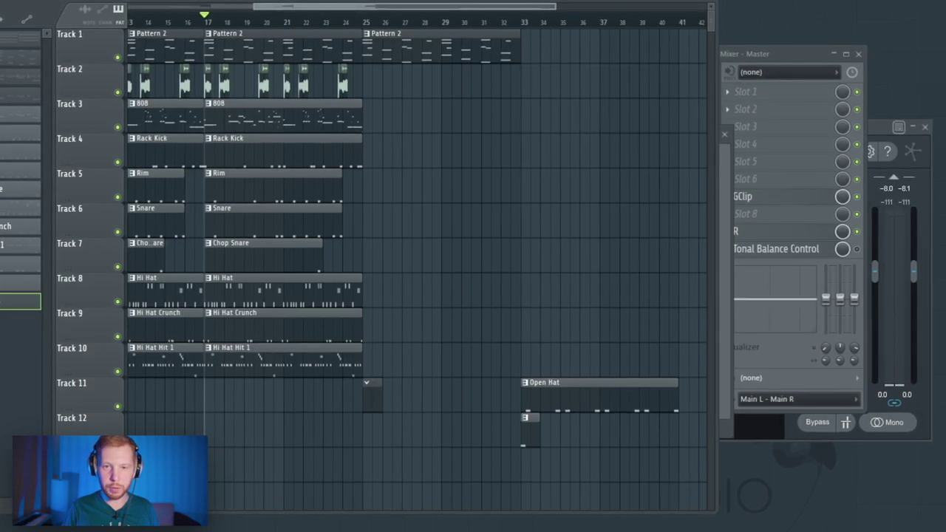
Enable the volume envelope of the [CC] Retail sampler with minimum attack, decay and sustain and full hold
key("F6")
left_click(468, 403)
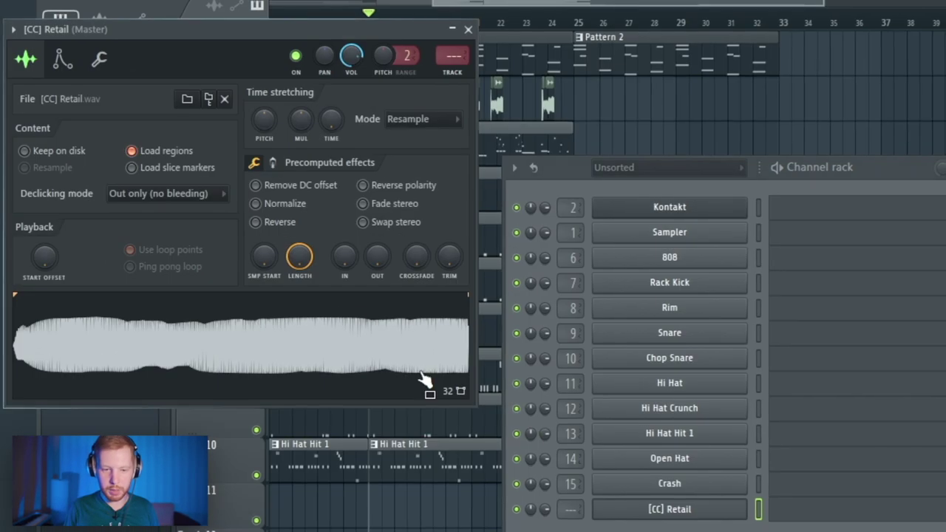
left_click(116, 130)
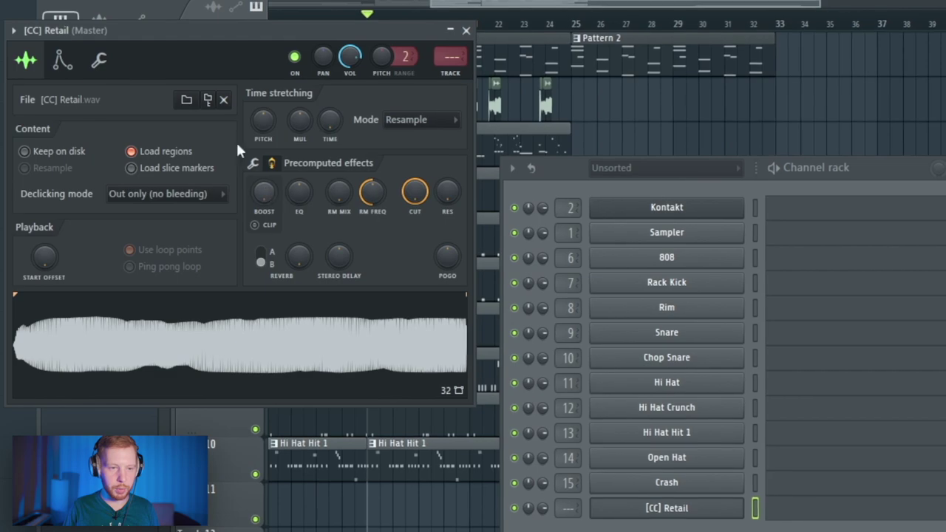
left_click(63, 60)
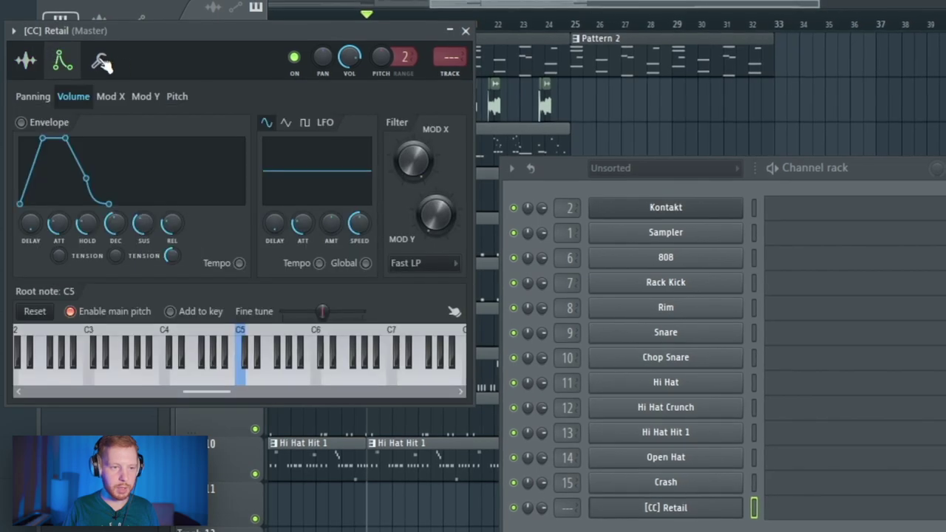
left_click_drag(185, 31, 511, 72)
left_click_drag(445, 268, 445, 317)
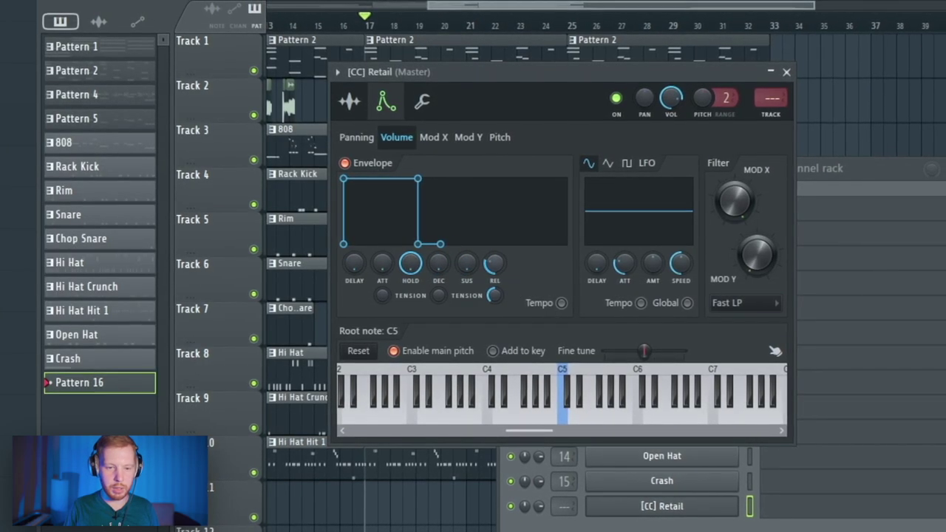
Shorten the G#5 note in bar 4 of the [CC] Retail melody to half a bar and follow it with a half-bar D#5
left_click(351, 101)
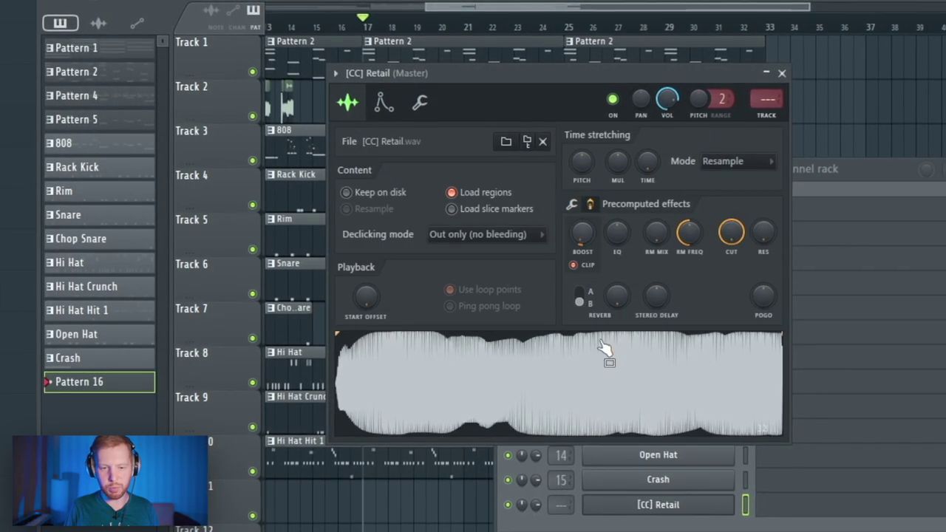
key("F7")
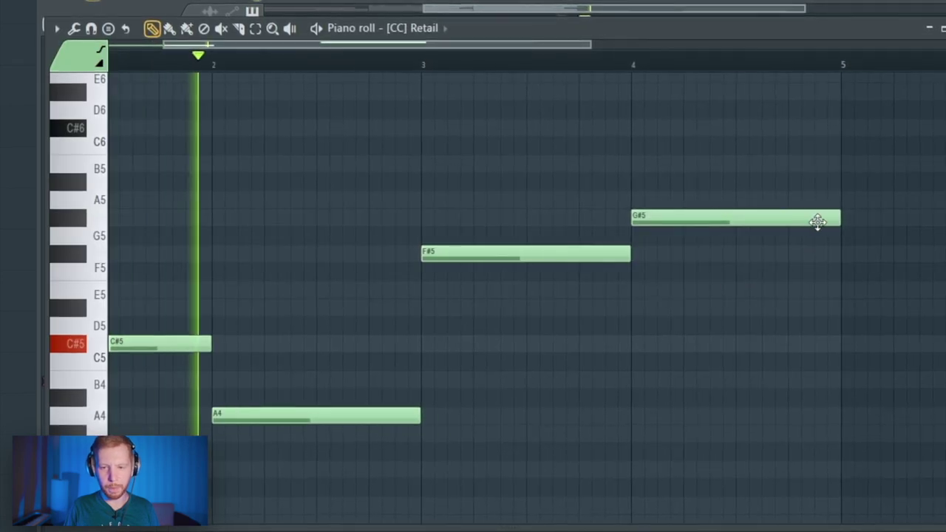
left_click_drag(835, 219, 732, 219)
left_click(783, 200)
left_click_drag(793, 194, 776, 88)
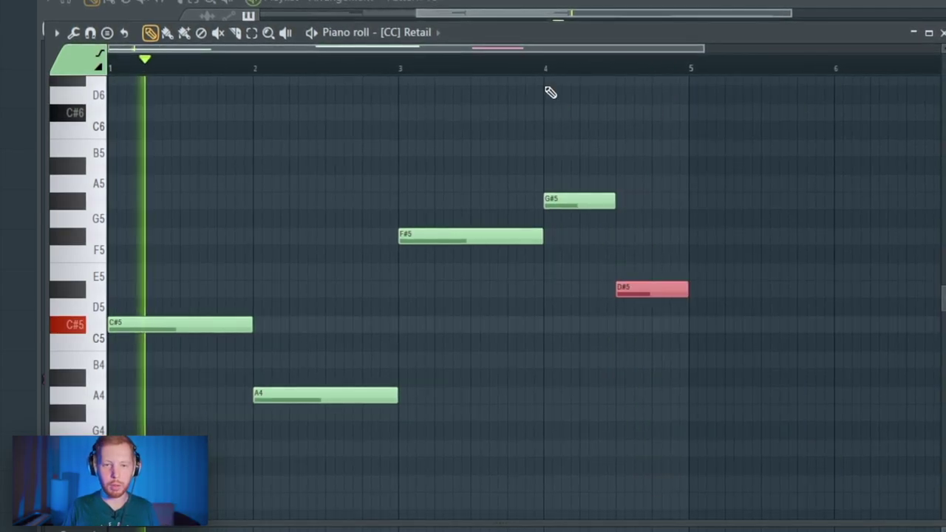
left_click(551, 68)
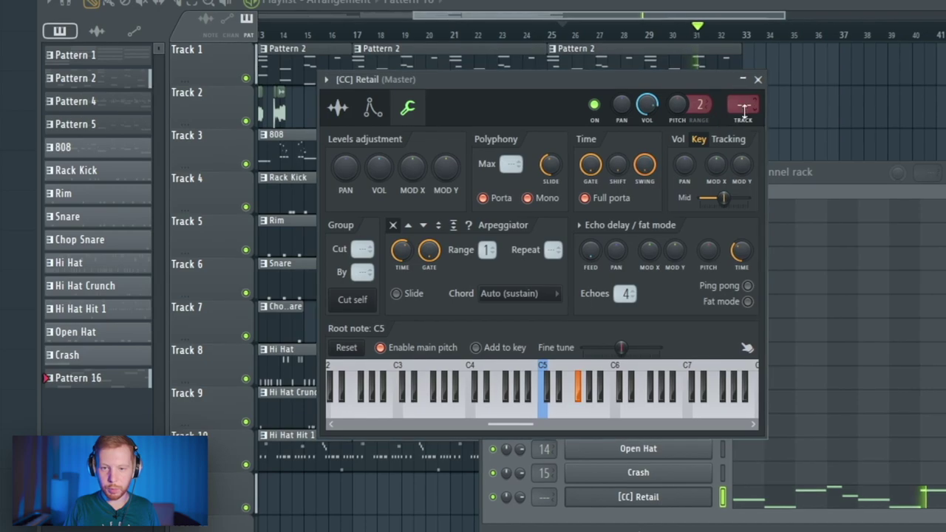
Adjust the low-pass cutoff of Dirty Filter on the [CC] Retail mixer track
key("F9")
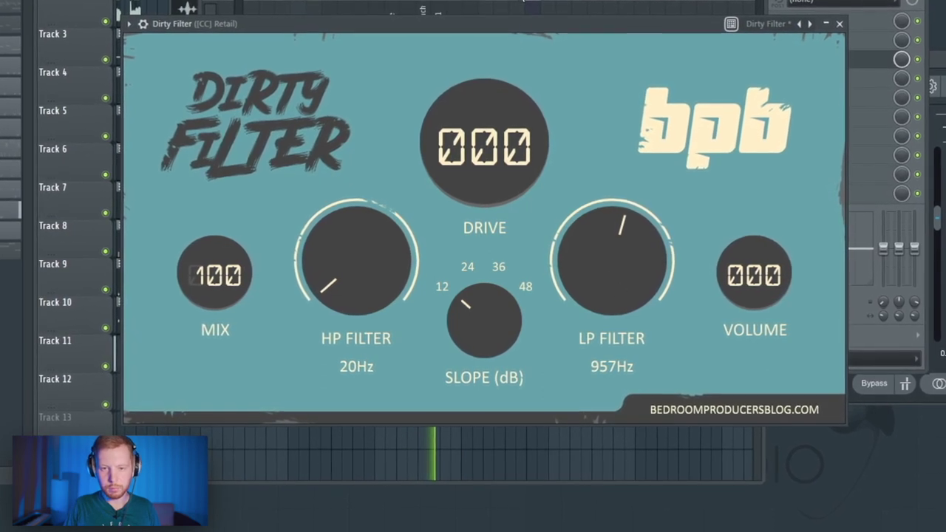
left_click_drag(617, 277, 618, 259)
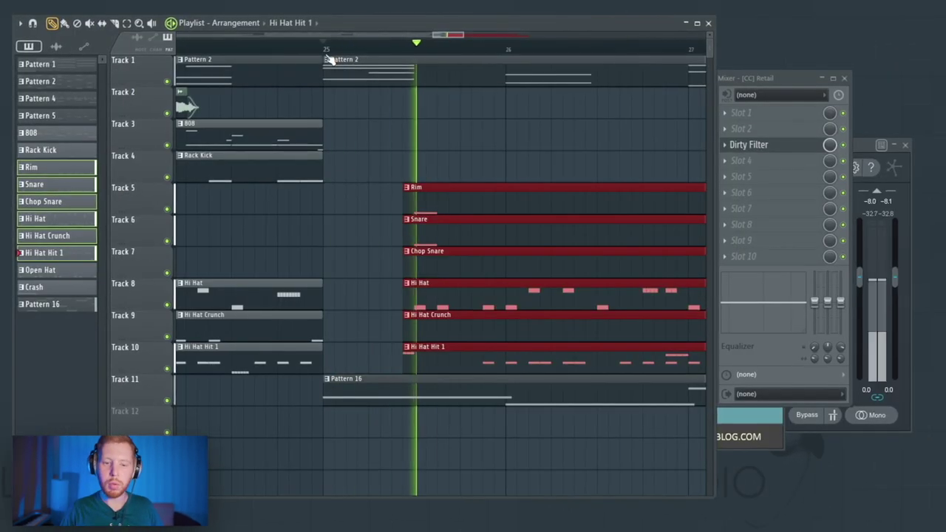
Select the rim, snare and hi-hat clips on tracks 5 to 10 in the section between bars 25 and 33
scroll(331, 123, "down", 8)
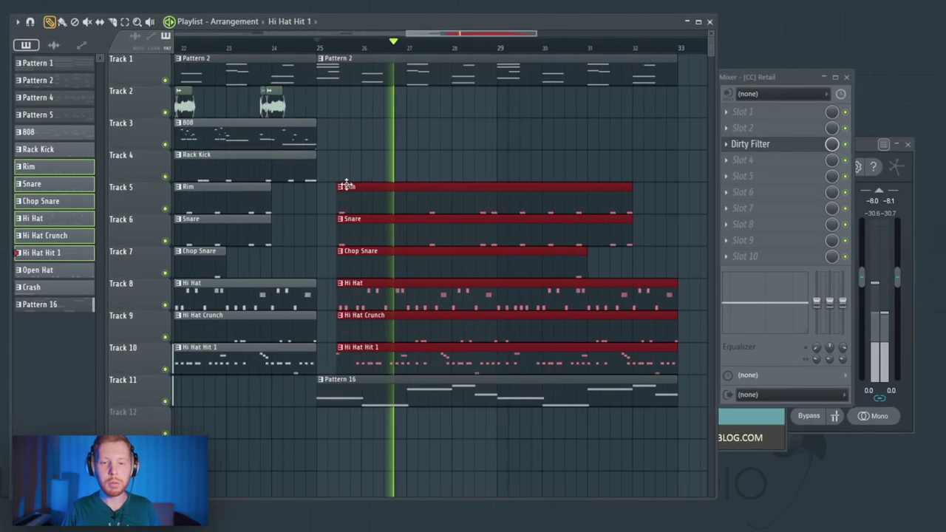
left_click_drag(684, 215, 591, 373)
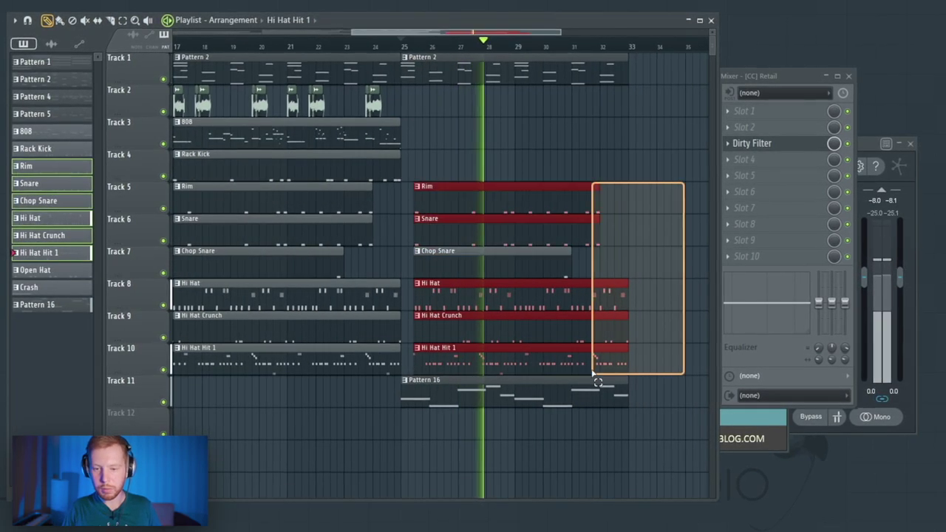
left_click(643, 348)
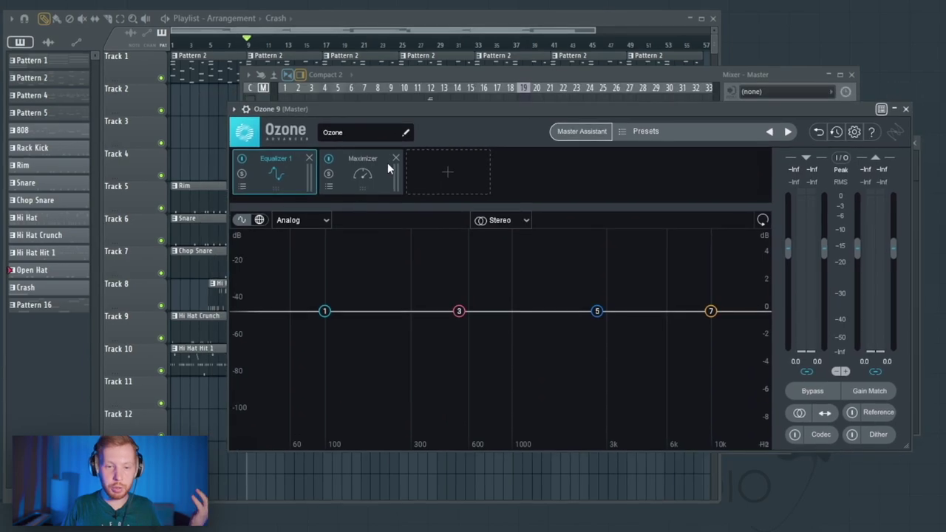
Replace the equalizer in the master's Ozone 9 with an Imager, with widths 0 for bands 1 and 3, 46.7 for band 2 and 40 for band 4
left_click(387, 163)
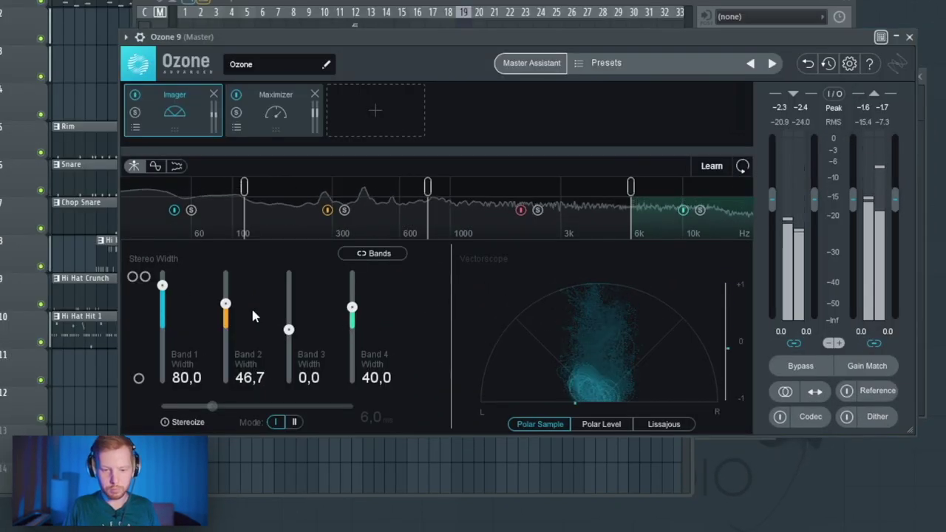
left_click(162, 285, "alt")
Lower the Ozone Maximizer threshold to -5.4 dB, recheck the Imager and close the plugin
left_click(275, 111)
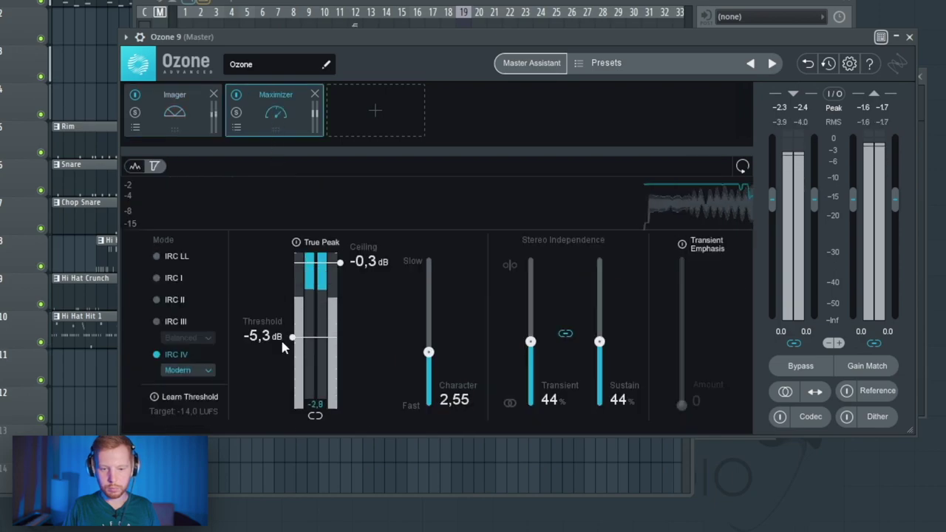
left_click_drag(288, 341, 288, 343)
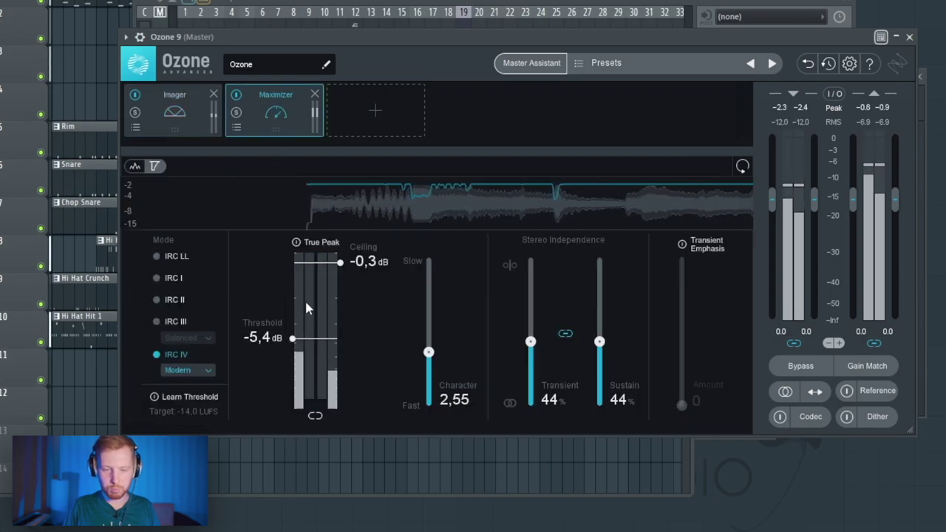
left_click(181, 125)
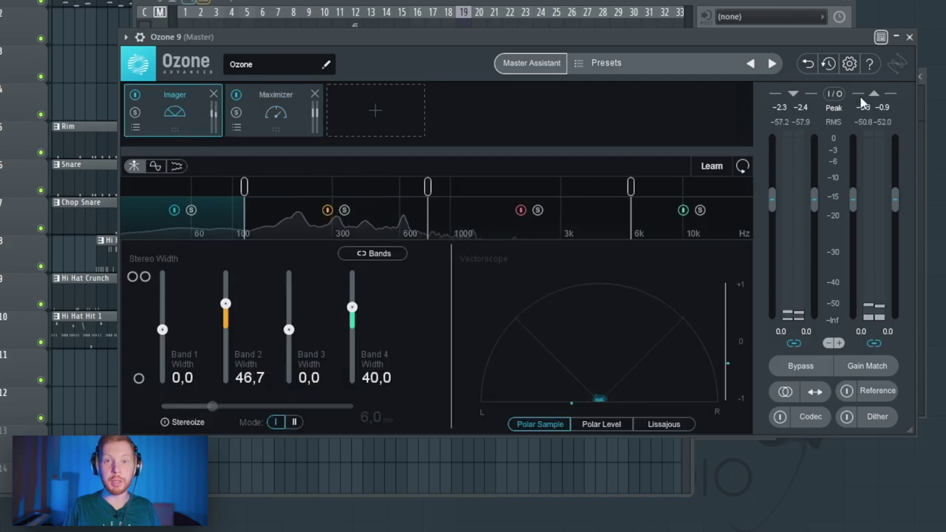
left_click(909, 37)
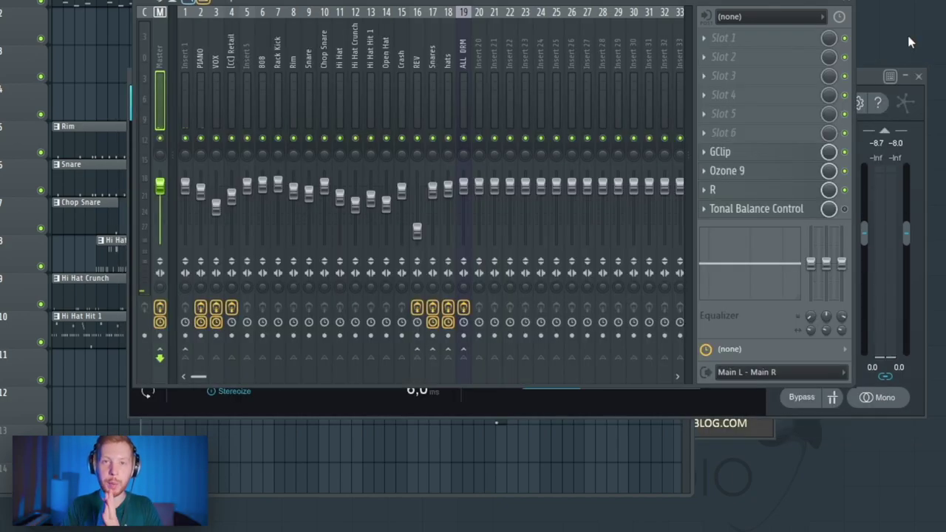